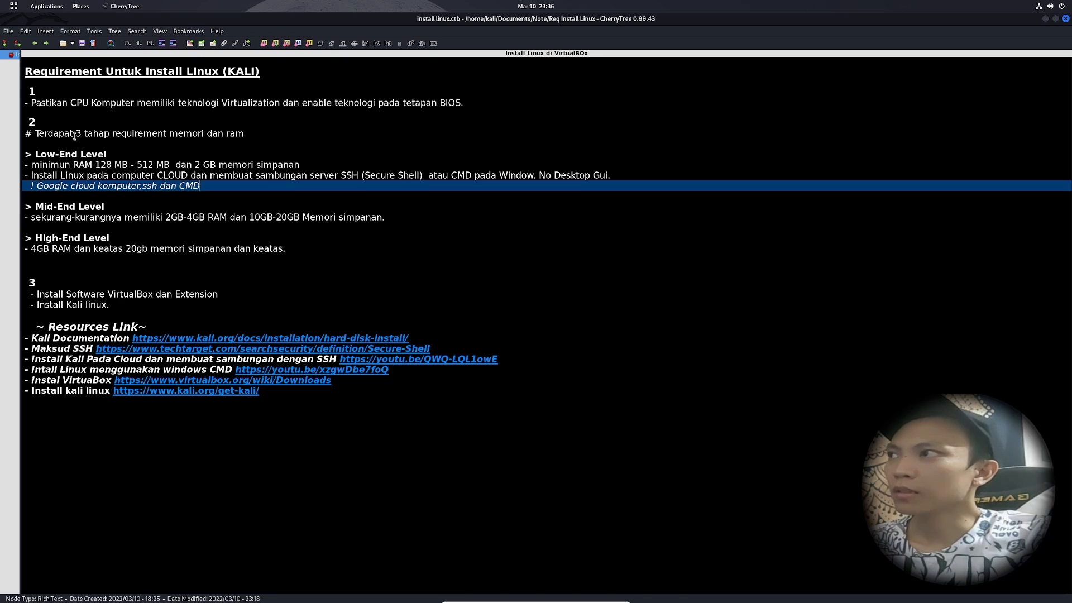
# - Review the notes on the memory and RAM requirement levels and the VirtualBox and Kali installation items
pyautogui.moveTo(247, 134); pyautogui.dragTo(235, 133)
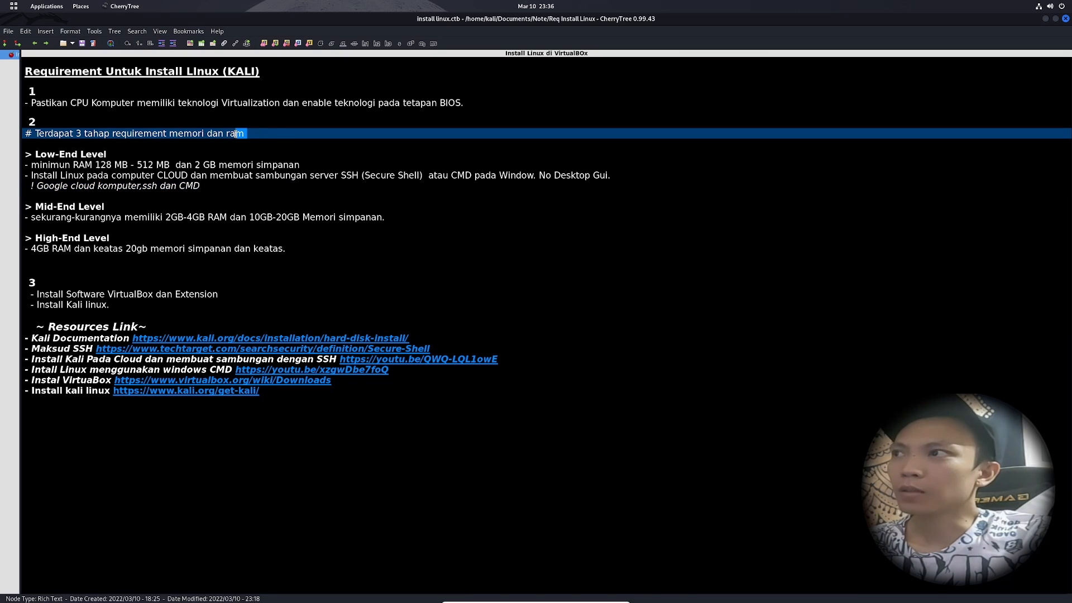
pyautogui.click(277, 137)
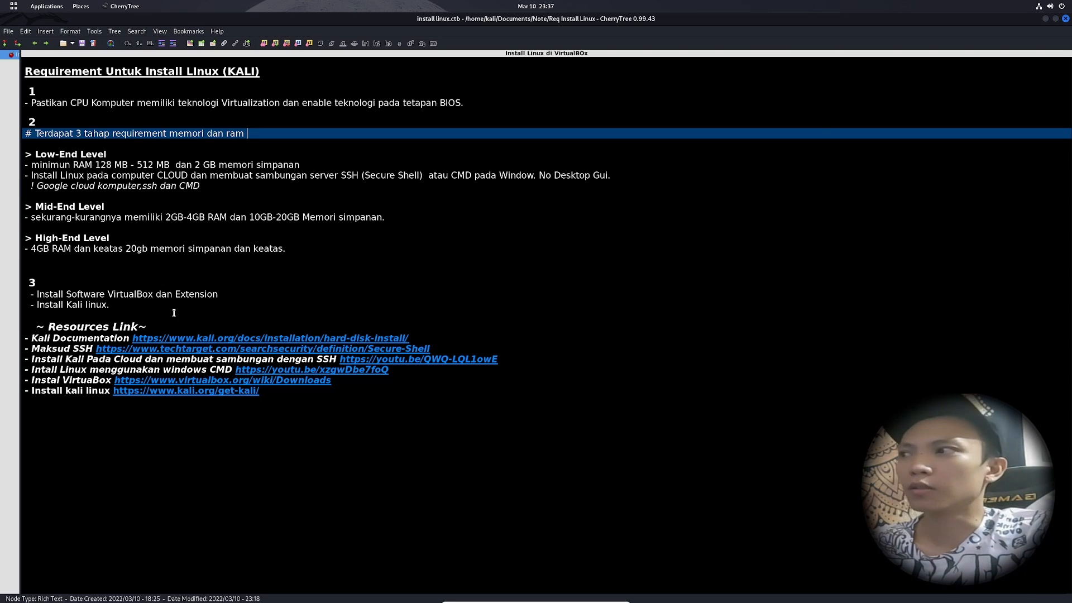
pyautogui.click(72, 306)
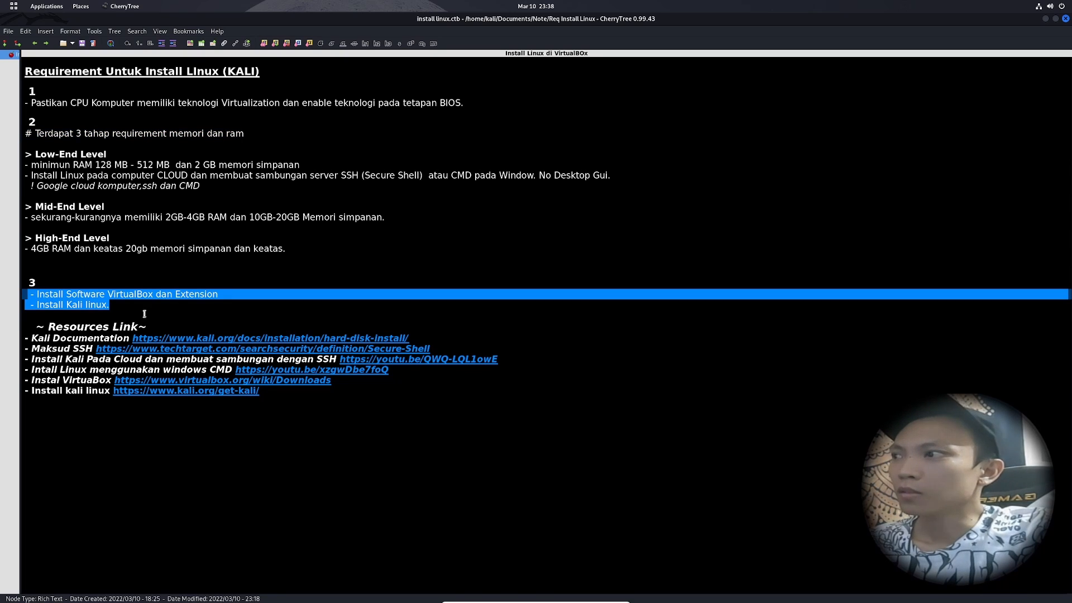
pyautogui.click(210, 325)
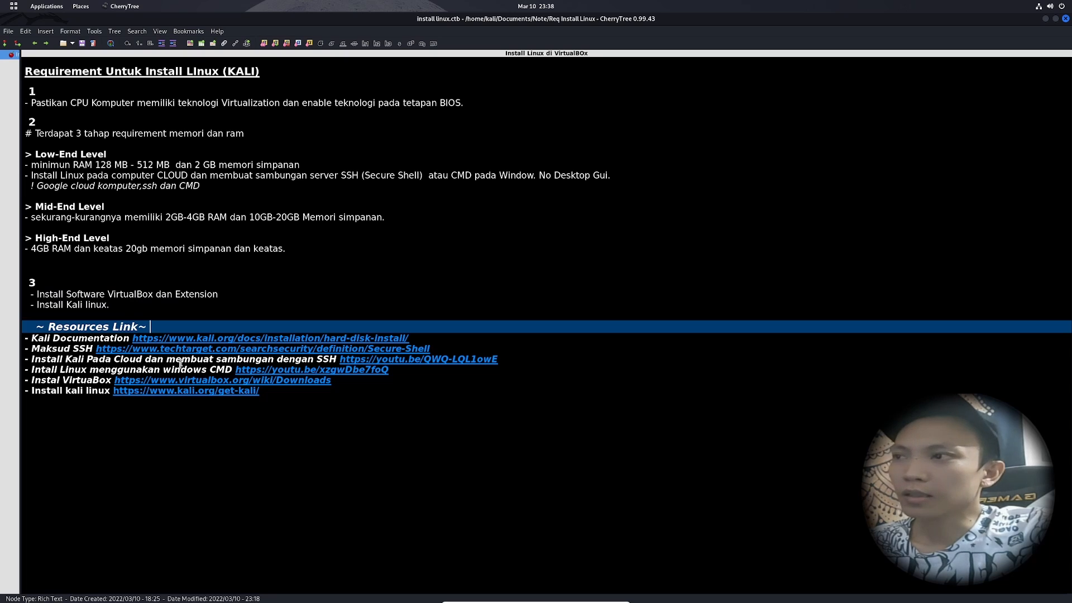
# - Open the Kali Documentation link in Firefox, skim the hard-disk installation guide, and return to the CherryTree notes
pyautogui.click(241, 341)
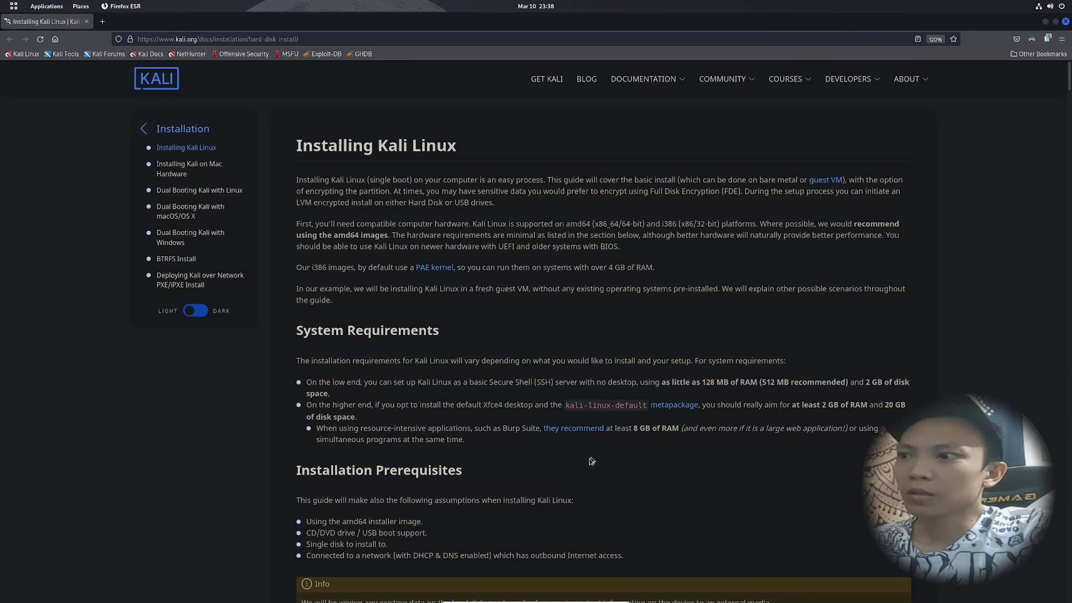
pyautogui.scroll(-5, 502, 450)
pyautogui.scroll(5, 511, 450)
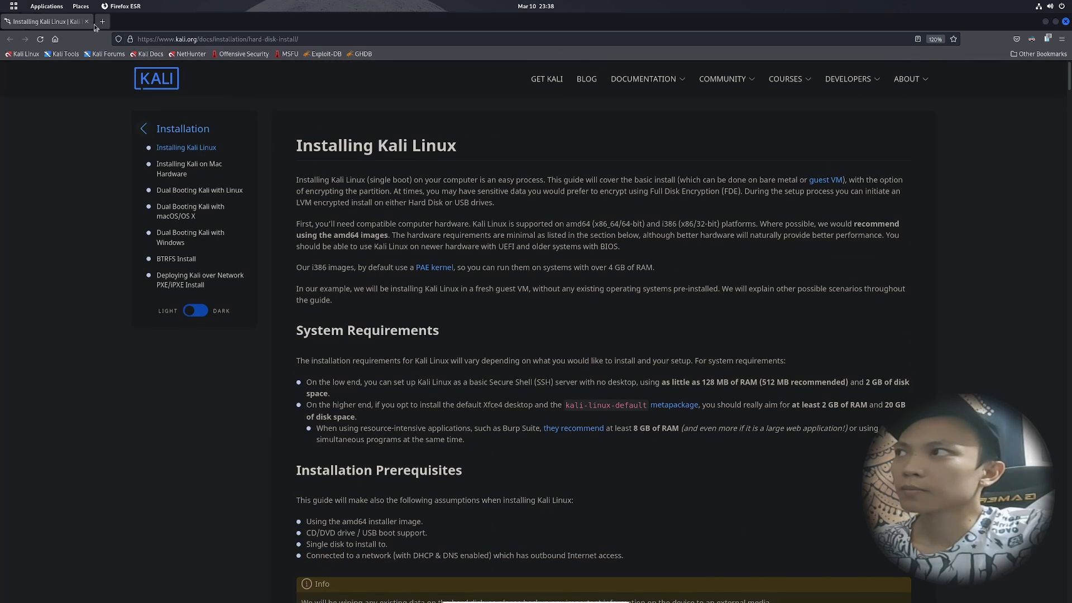
pyautogui.hotkey('alt', 'Tab')
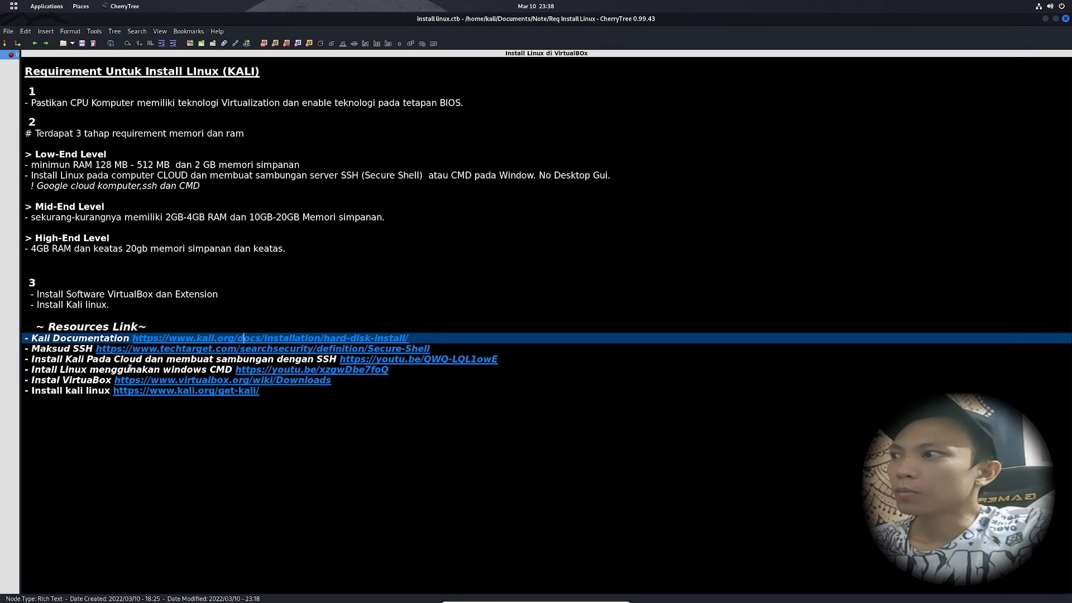
# - Open the Maksud SSH link, skim the TechTarget Secure Shell article in a single tab, and close the browser
pyautogui.click(174, 351)
pyautogui.doubleClick(174, 350)
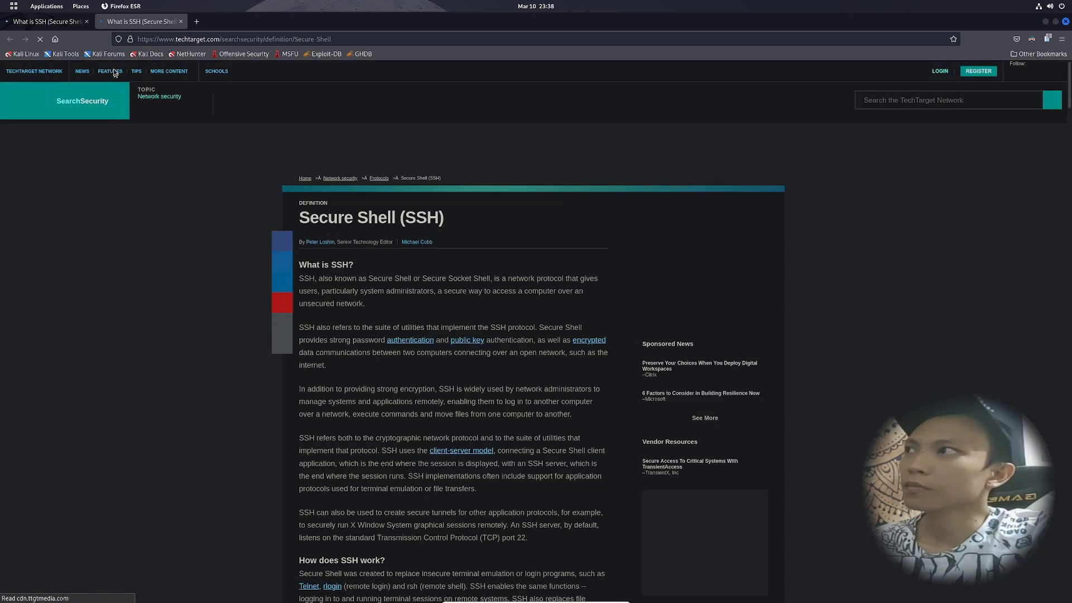
pyautogui.click(181, 22)
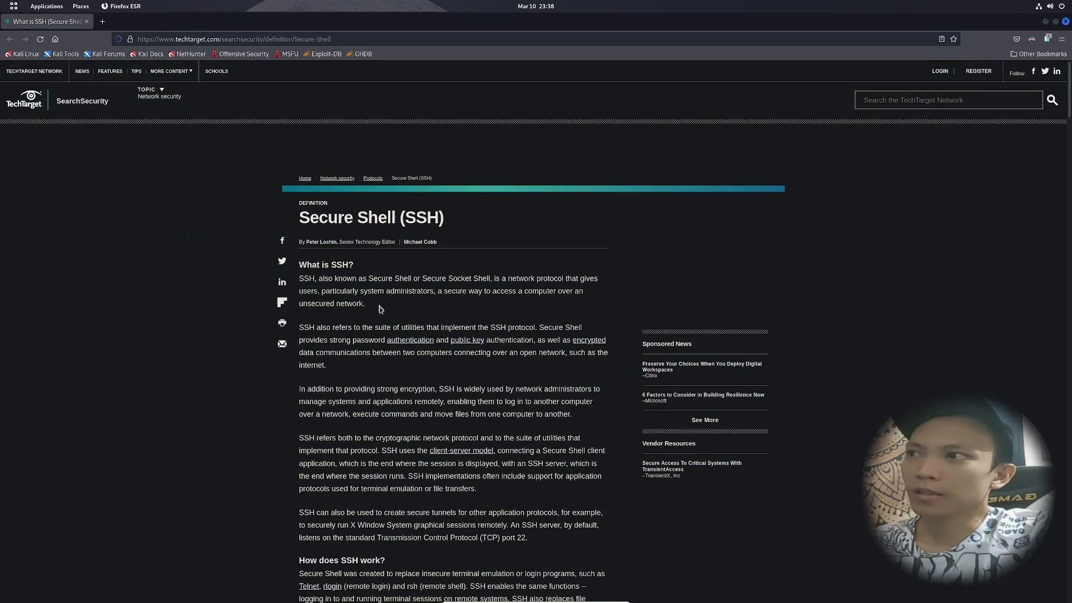
pyautogui.scroll(-5, 394, 336)
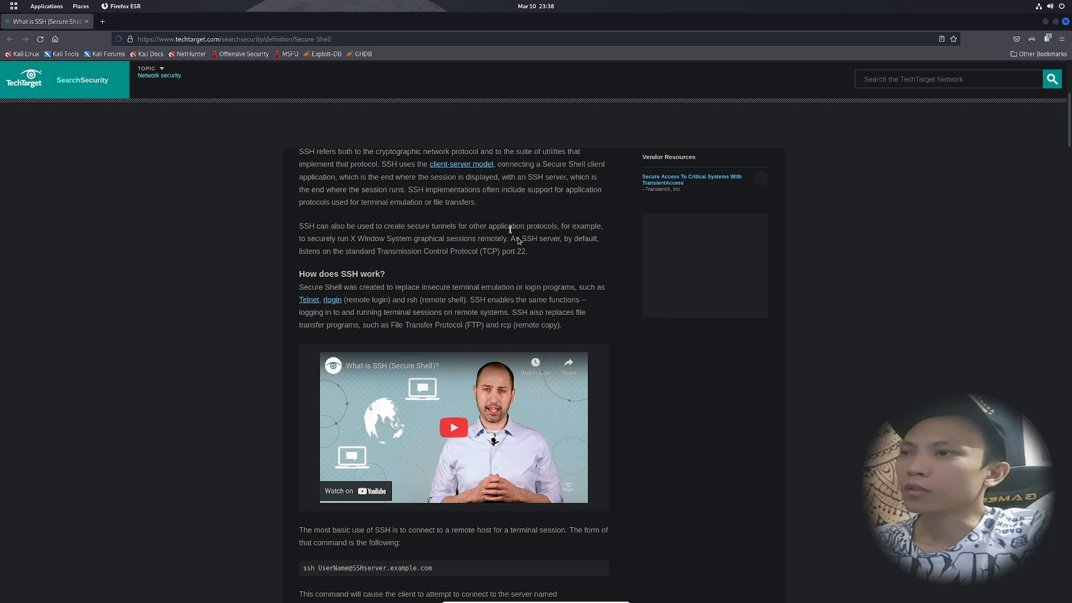
pyautogui.scroll(4, 508, 334)
pyautogui.scroll(-6, 614, 251)
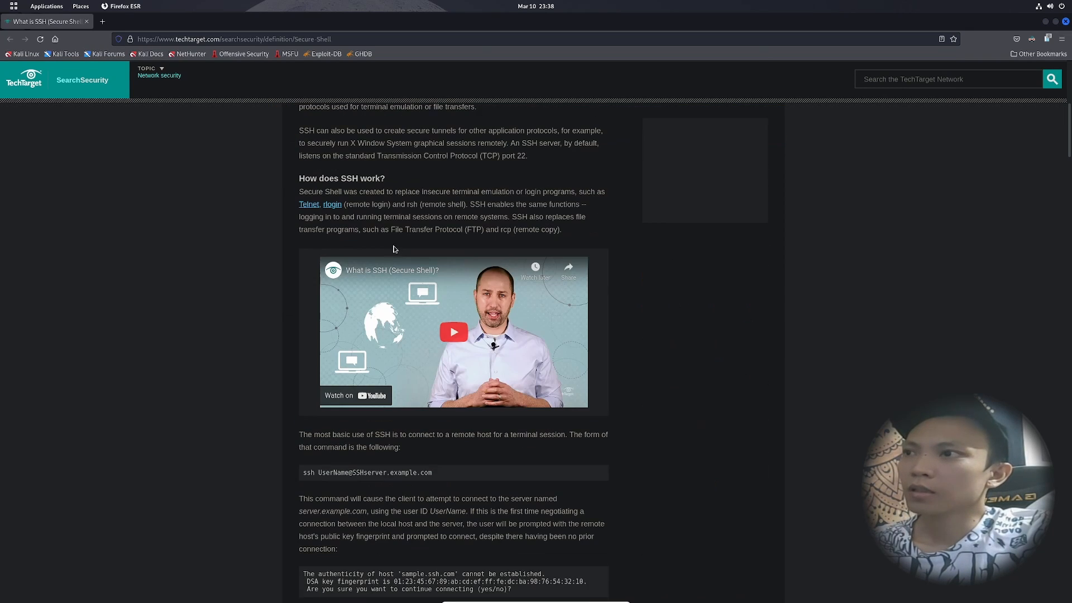
pyautogui.click(1064, 22)
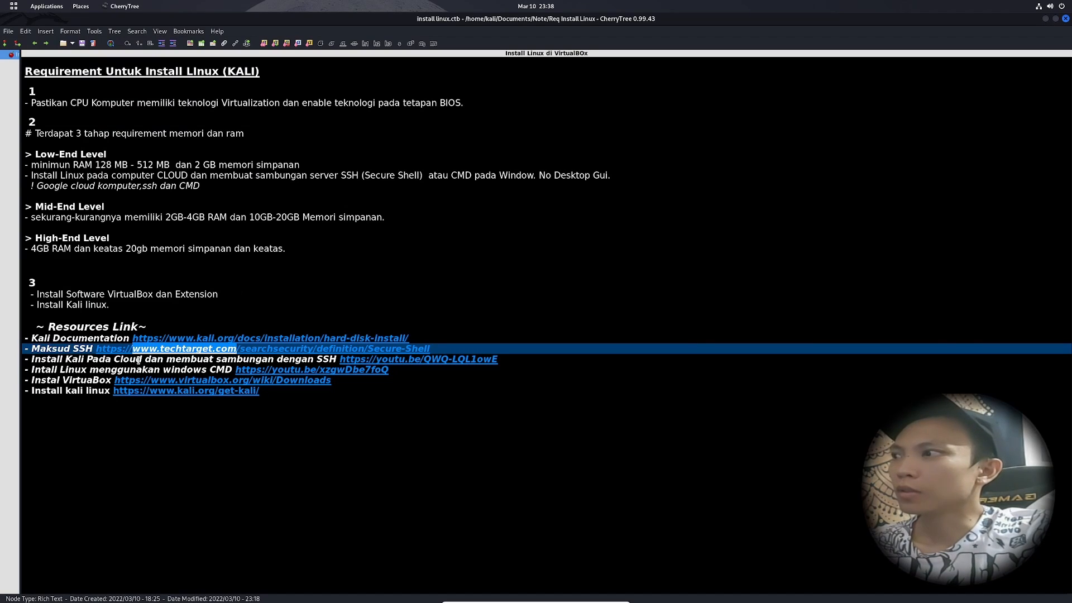
# - View the linked video on installing Kali in the cloud, close it, and highlight the install items under section 3 of the notes
pyautogui.click(367, 362)
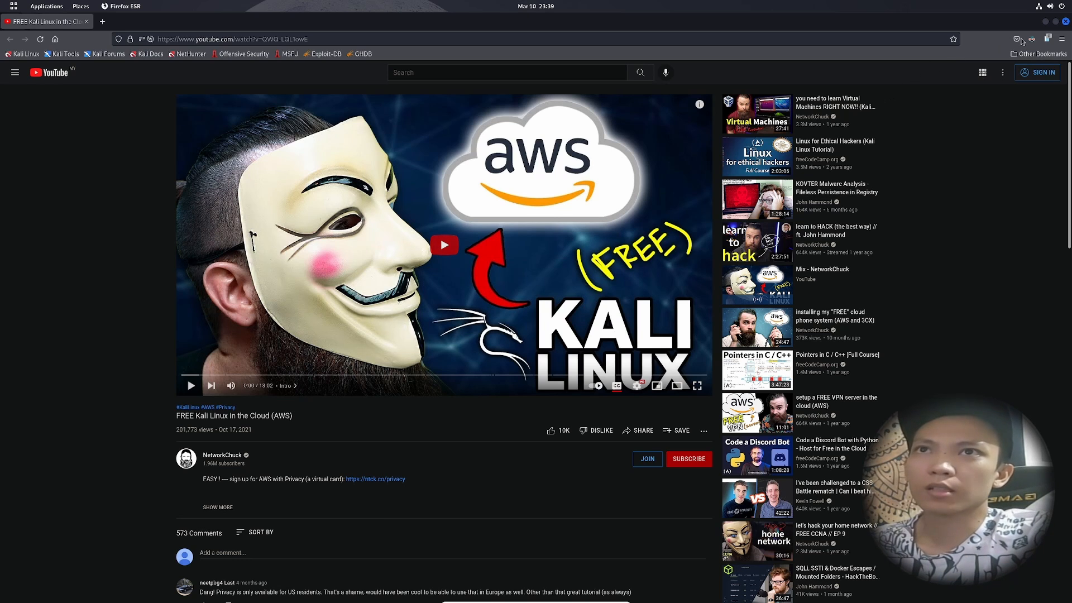
pyautogui.click(1065, 22)
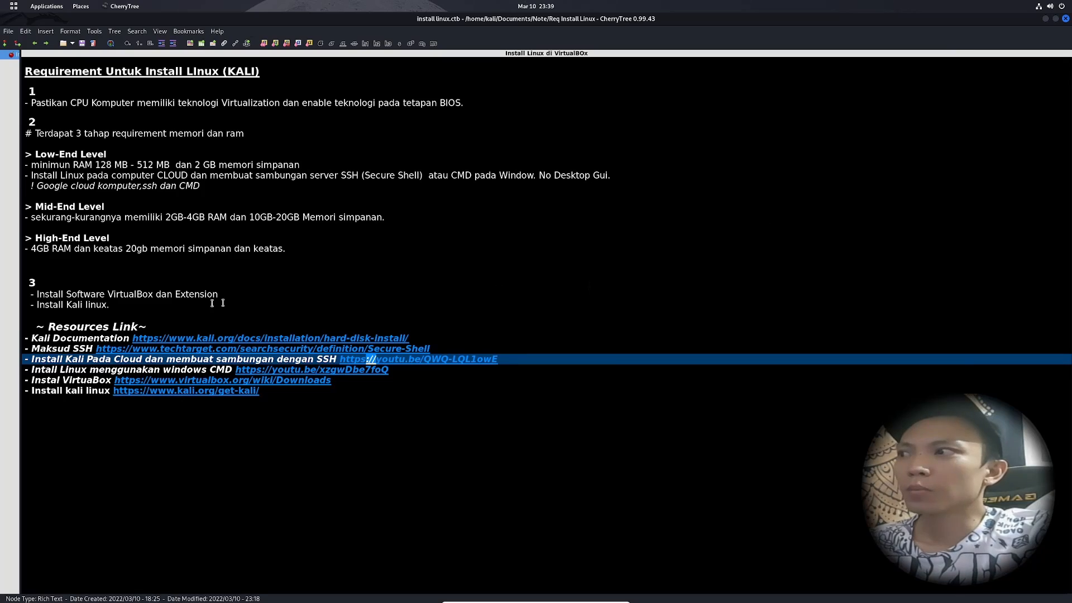
pyautogui.click(82, 304)
pyautogui.moveTo(109, 304); pyautogui.dragTo(21, 285)
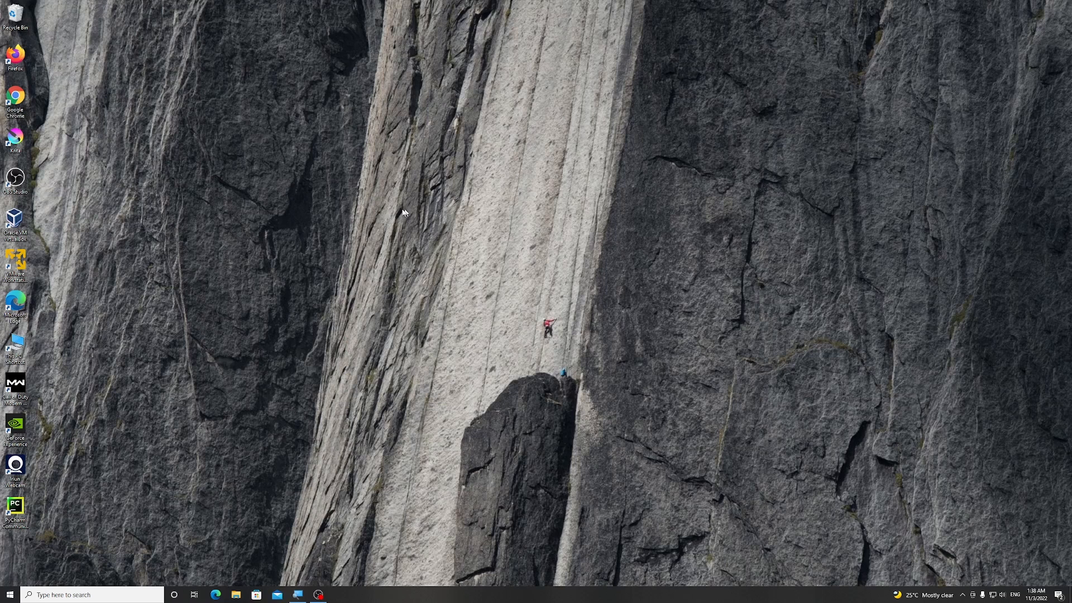
# - Search Google for virtualbox in Google Chrome and open the Oracle VM VirtualBox downloads page
pyautogui.doubleClick(16, 101)
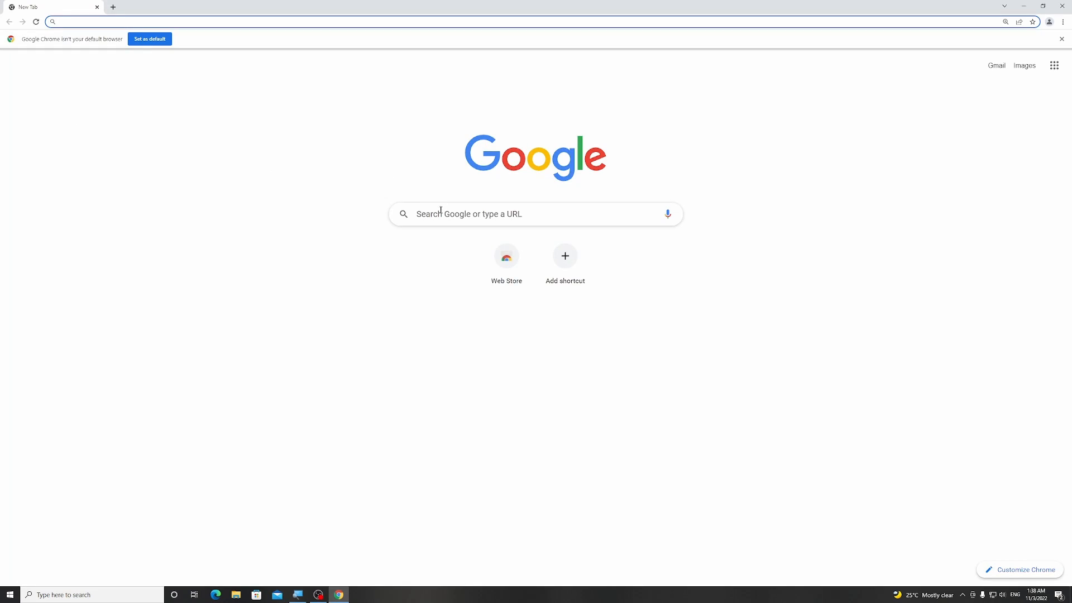
pyautogui.click(441, 211)
pyautogui.write('vir')
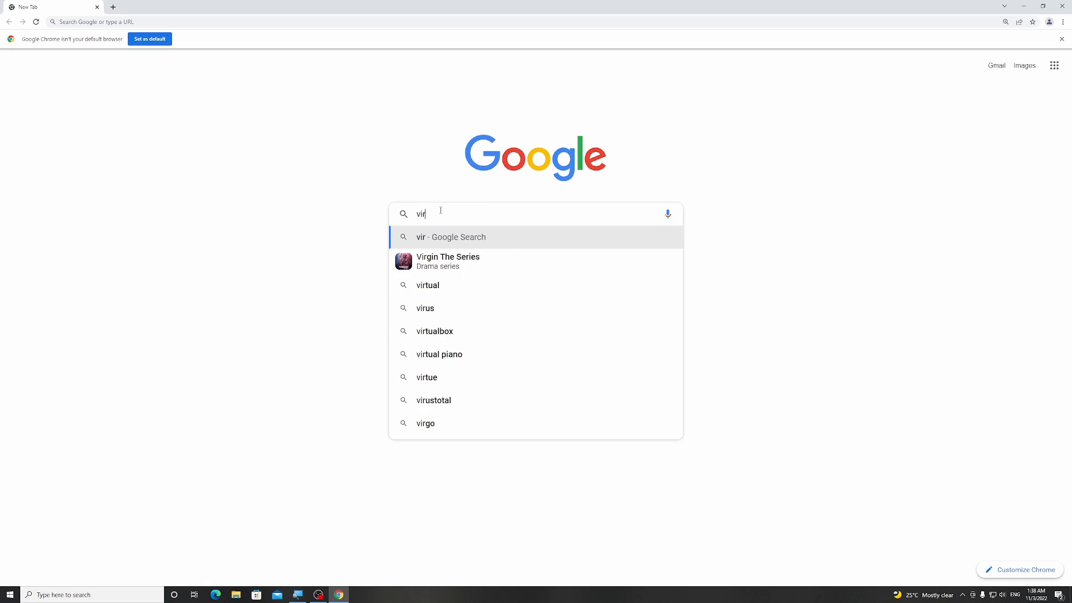
pyautogui.write('tualbox')
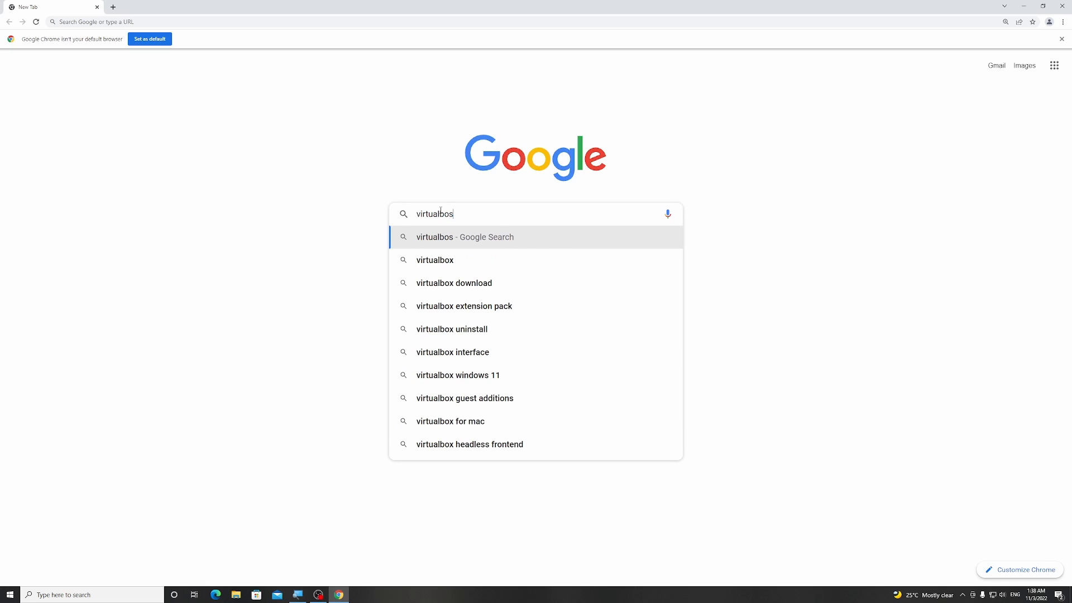
pyautogui.press('Return')
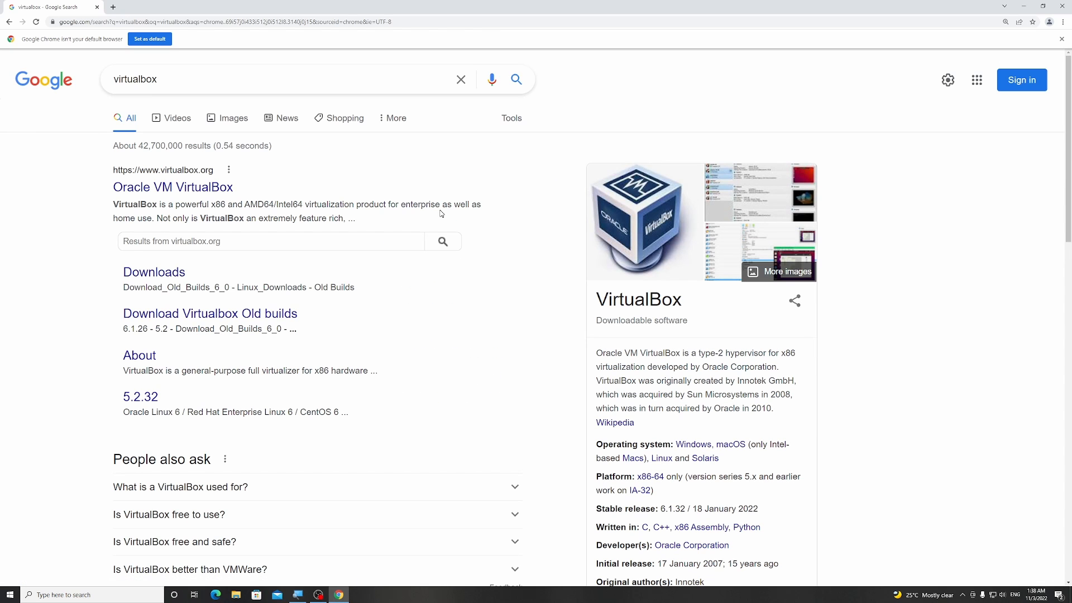
pyautogui.click(162, 188)
pyautogui.click(448, 279)
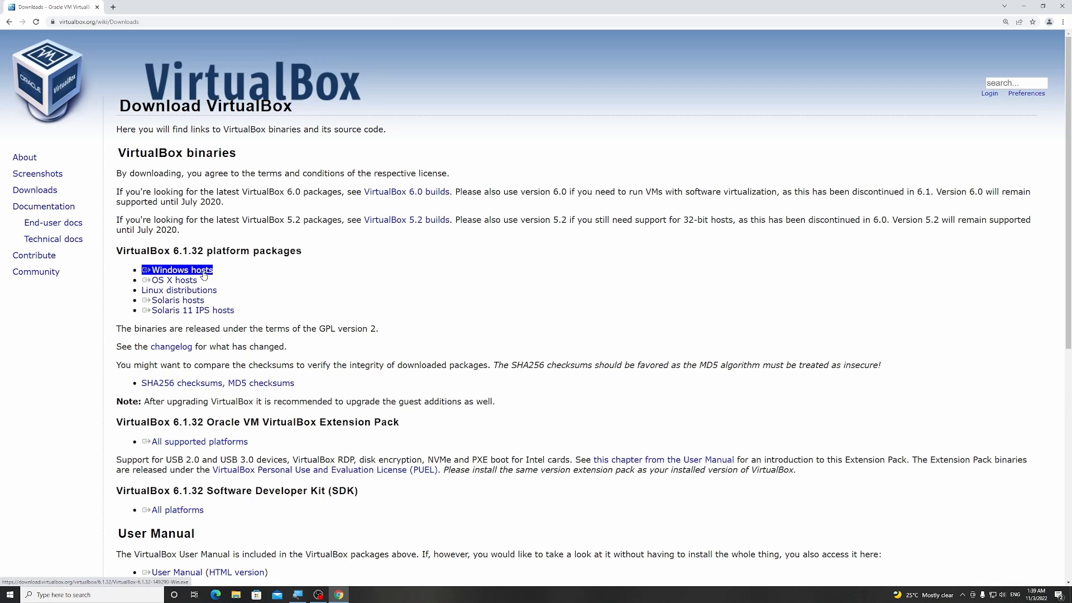
# - Start downloading the VirtualBox 6.1.32 package for Windows hosts and cancel the download
pyautogui.click(167, 271)
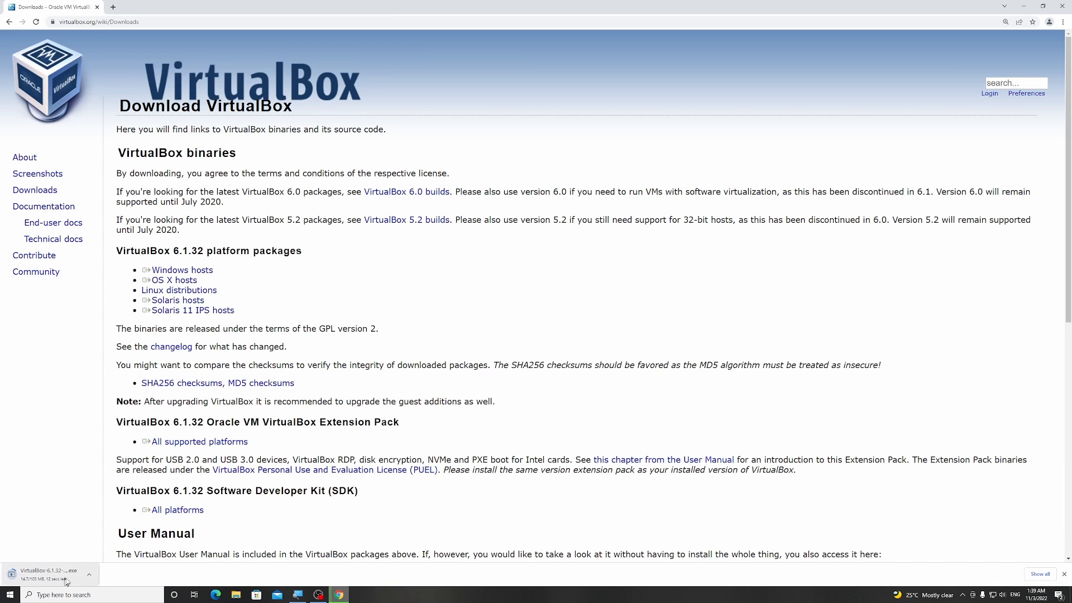
pyautogui.click(89, 575)
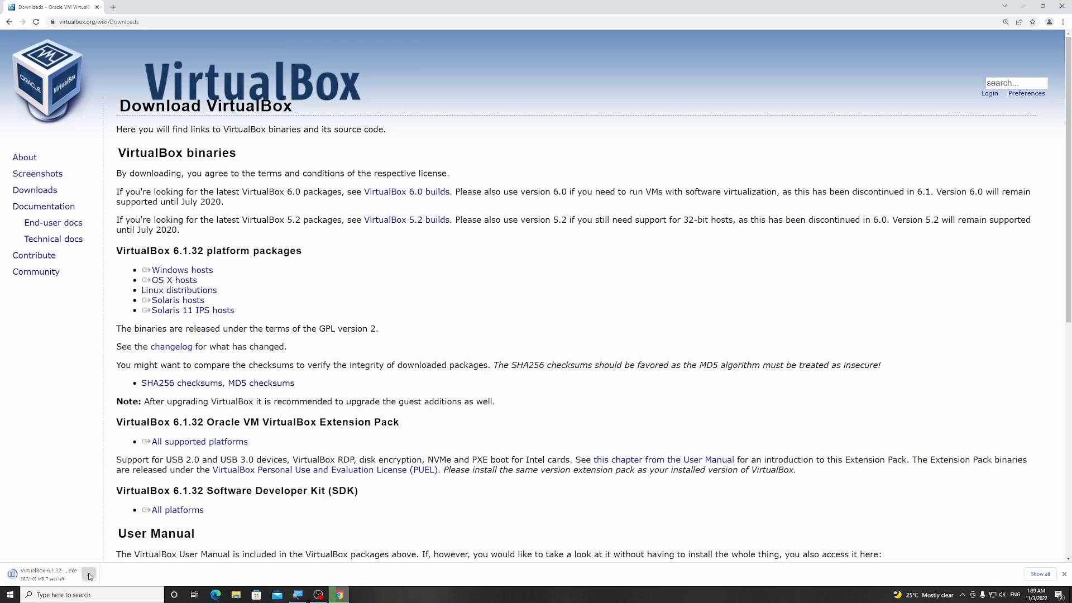
pyautogui.click(112, 559)
# - Highlight the VirtualBox 6.1.32 Extension Pack link for all supported platforms and close the browser
pyautogui.moveTo(253, 441); pyautogui.dragTo(141, 442)
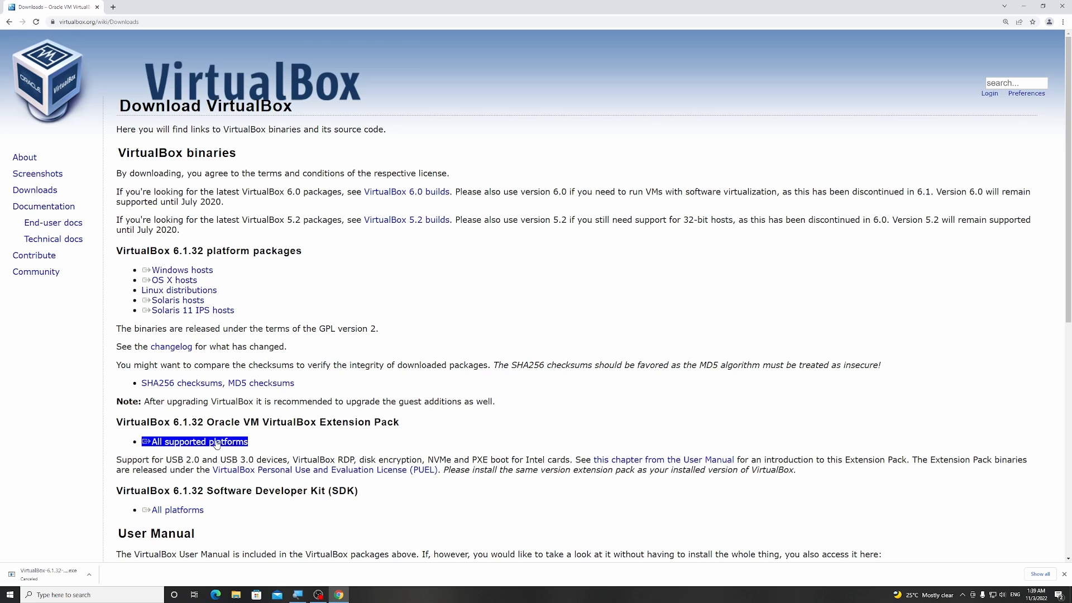
pyautogui.click(174, 454)
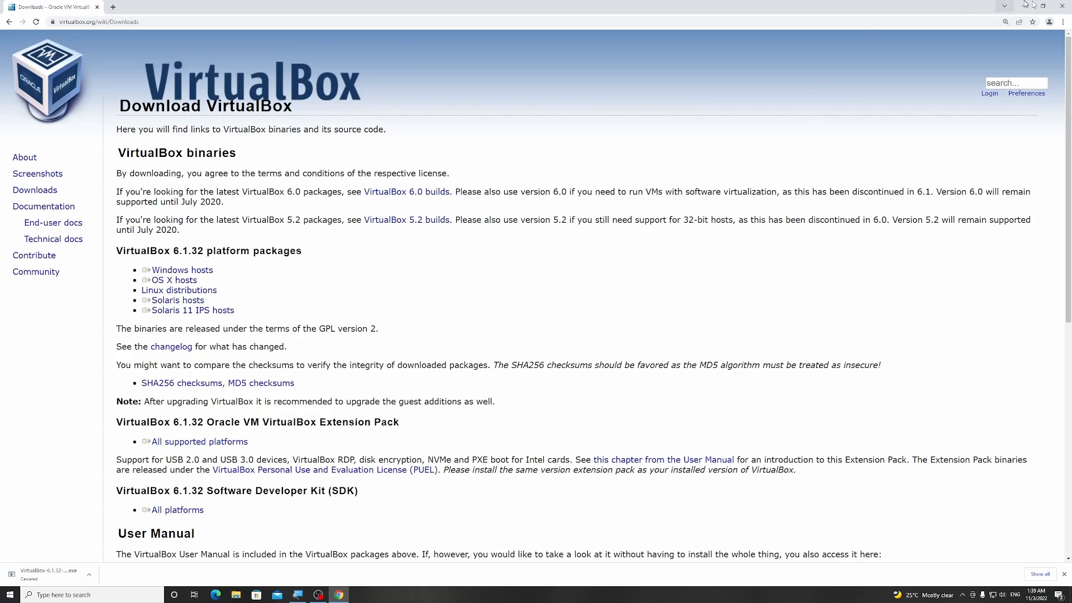
pyautogui.click(1062, 6)
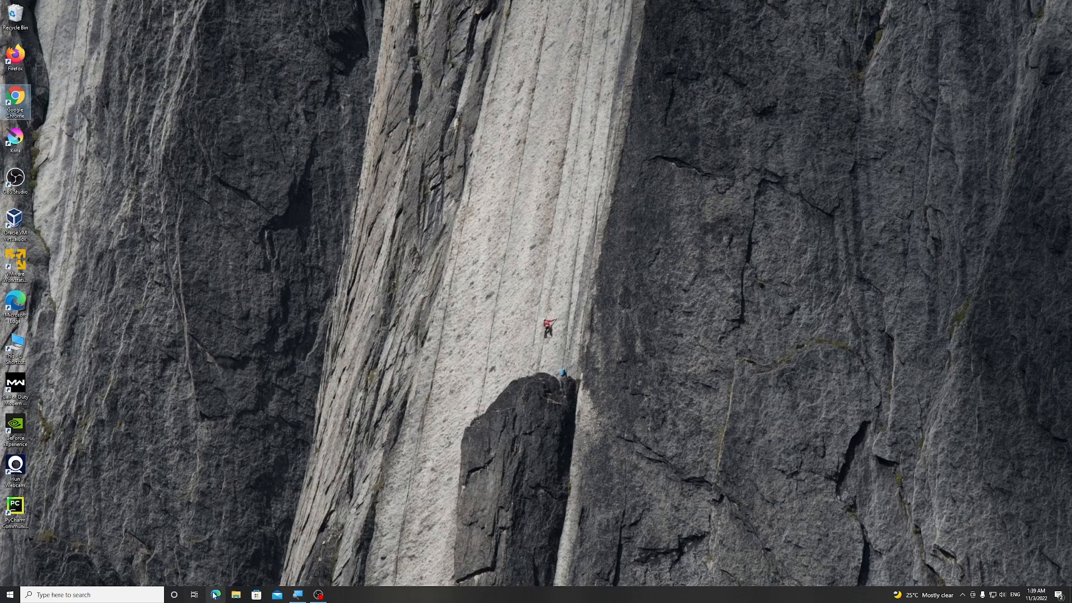
# - Open the Downloads folder in File Explorer
pyautogui.click(236, 595)
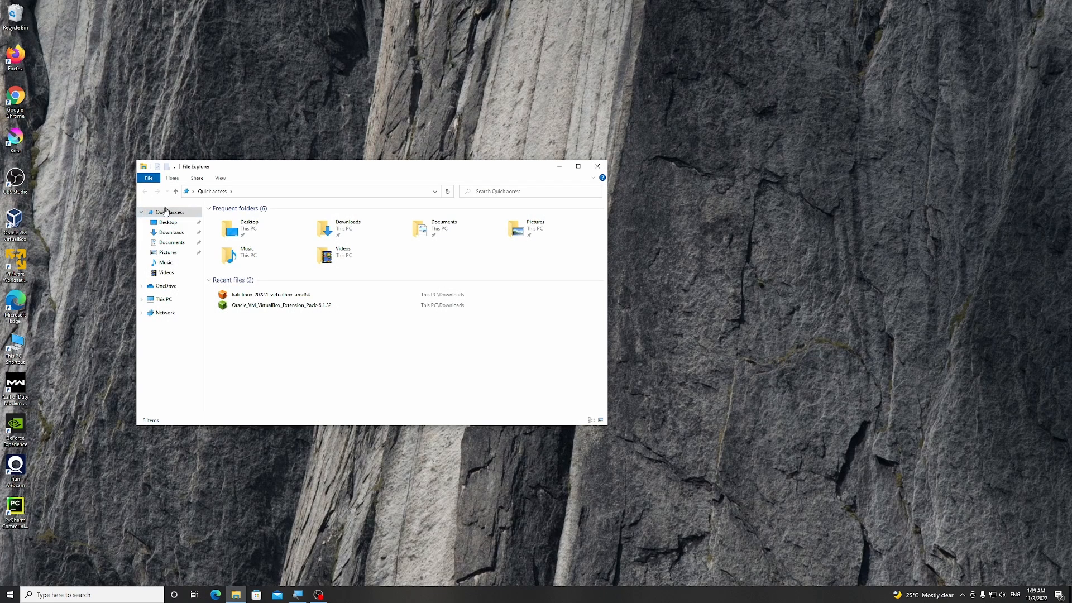
pyautogui.click(172, 232)
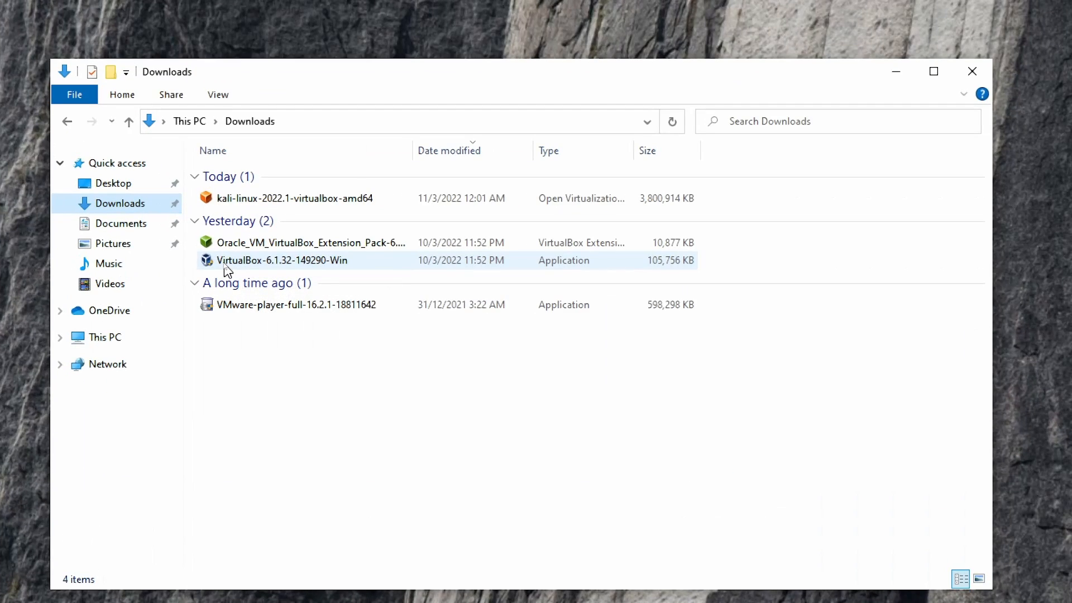
# - Launch the VirtualBox-6.1.32-149290-Win installer, cancel the setup, and exit the wizard
pyautogui.doubleClick(344, 260)
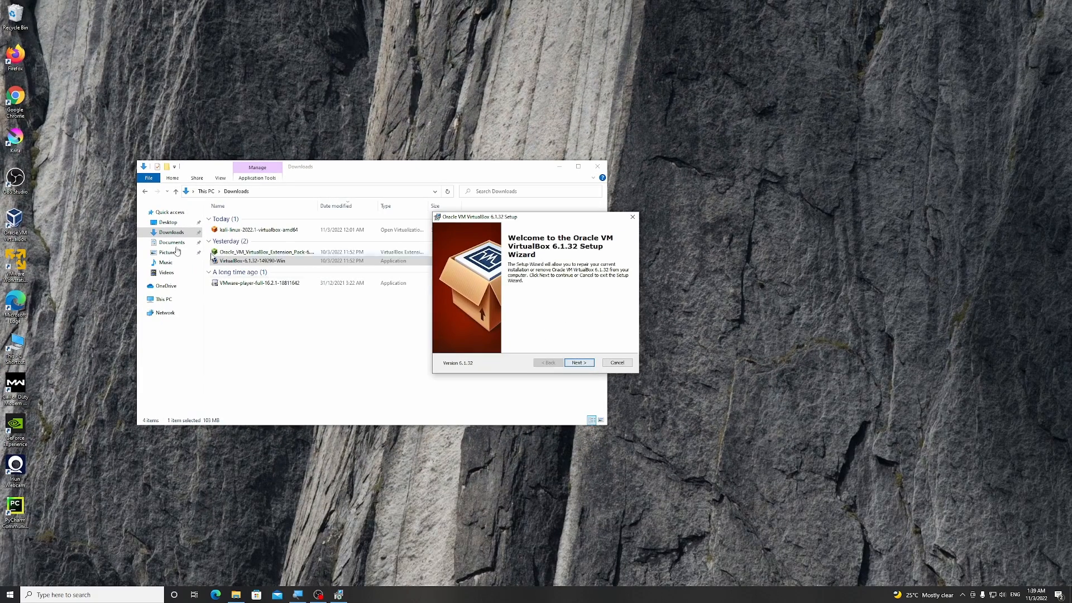
pyautogui.moveTo(17, 226)
pyautogui.mouseDown()
pyautogui.moveTo(147, 114)
pyautogui.moveTo(23, 222)
pyautogui.mouseUp()
pyautogui.click(616, 363)
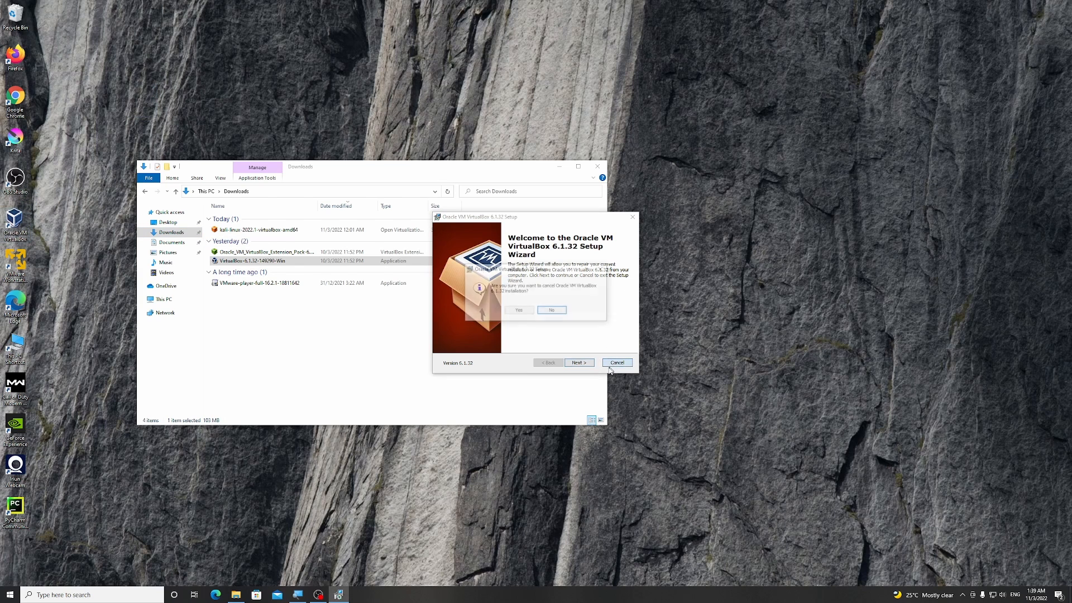
pyautogui.click(519, 310)
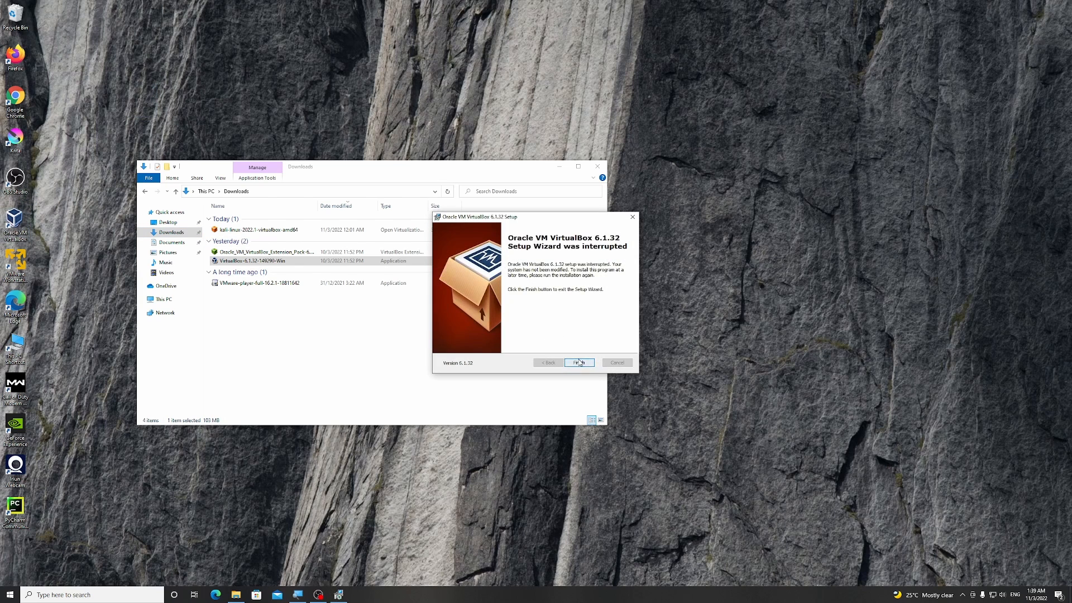
pyautogui.click(570, 361)
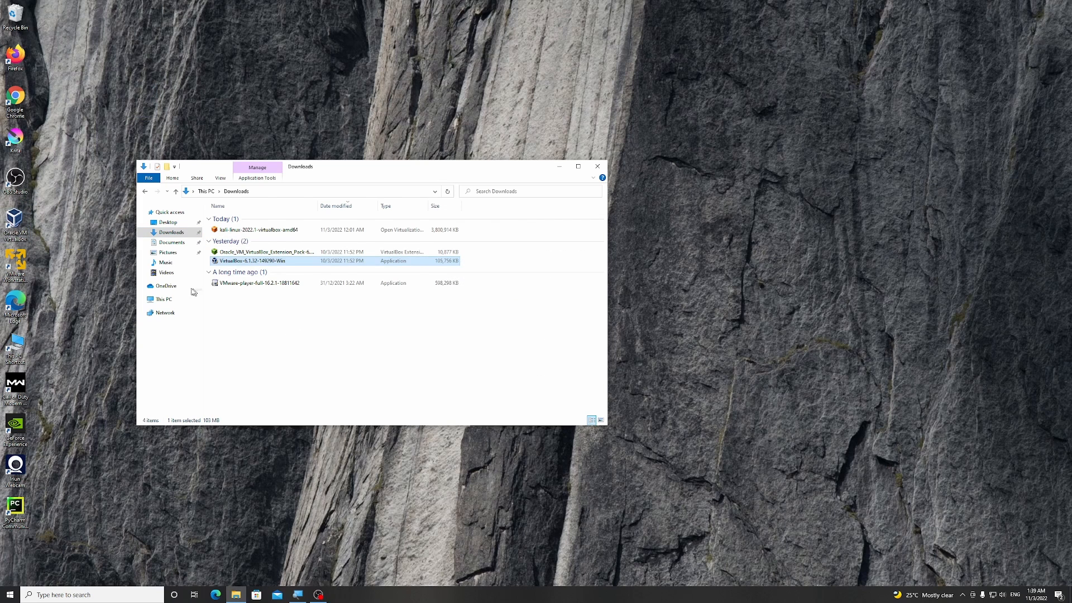
# - Open the Oracle VM VirtualBox Extension Pack file, cancel its reinstallation, and bring the Downloads folder back to the front
pyautogui.click(240, 253)
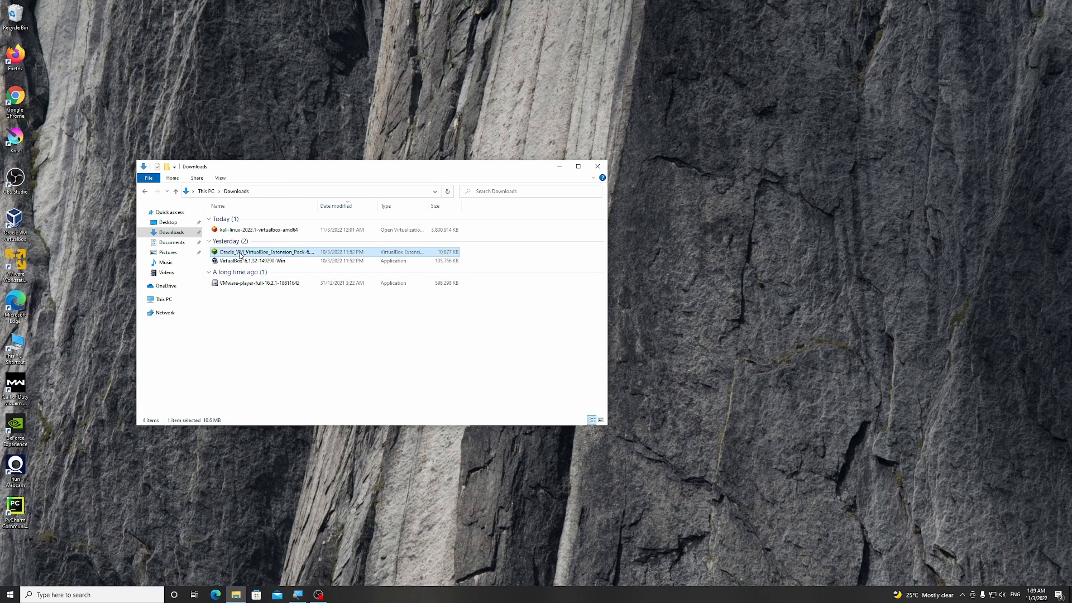
pyautogui.doubleClick(240, 252)
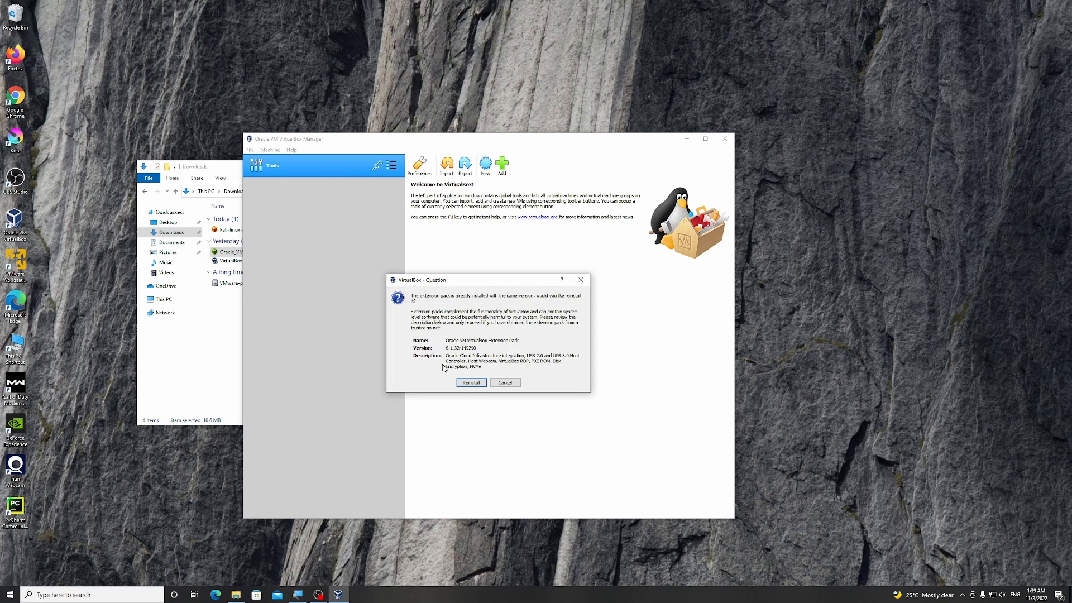
pyautogui.click(505, 382)
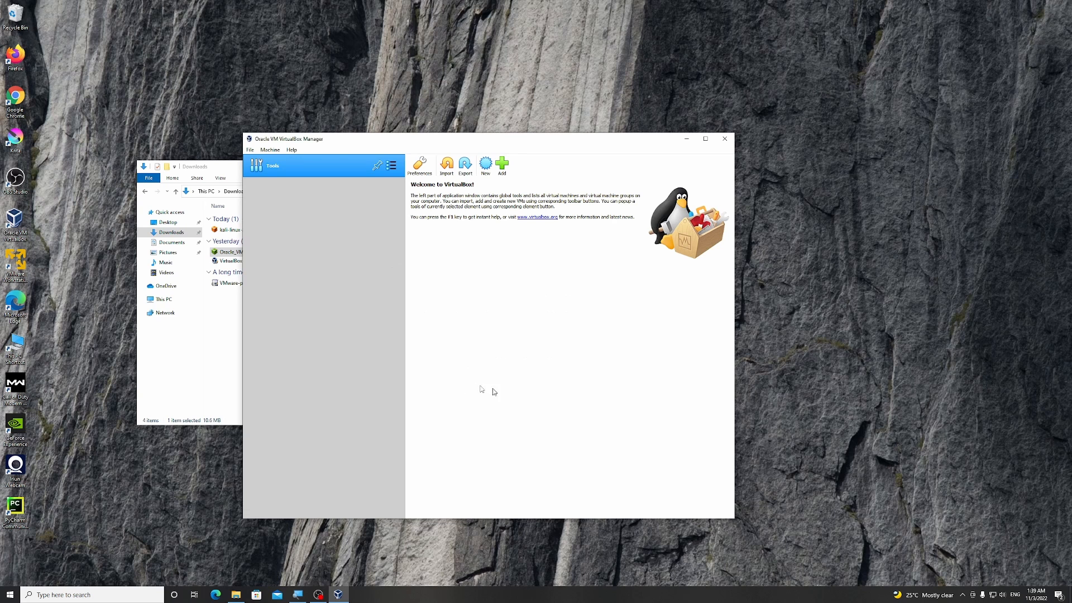
pyautogui.click(216, 168)
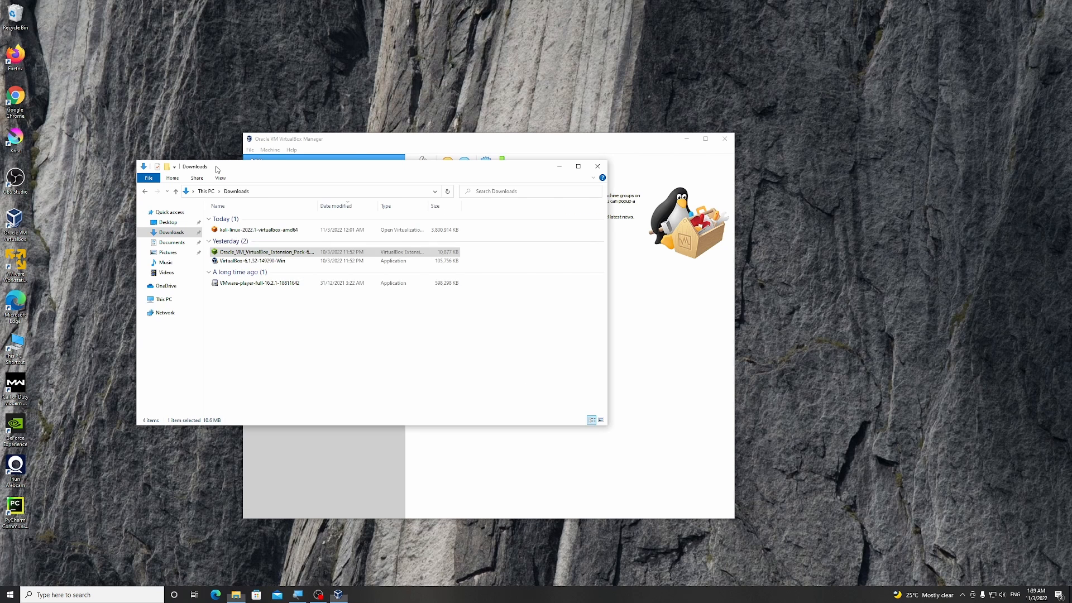
# - Move the Oracle VM VirtualBox Manager window clear of the Downloads folder and minimize the Downloads window
pyautogui.click(368, 142)
pyautogui.moveTo(435, 144); pyautogui.dragTo(720, 150)
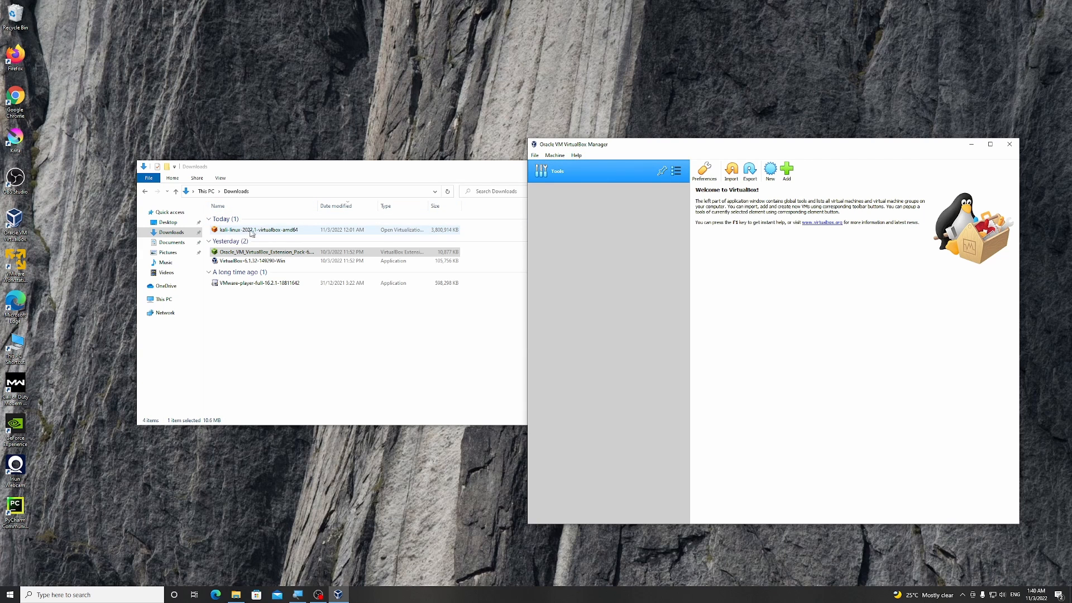
pyautogui.click(491, 171)
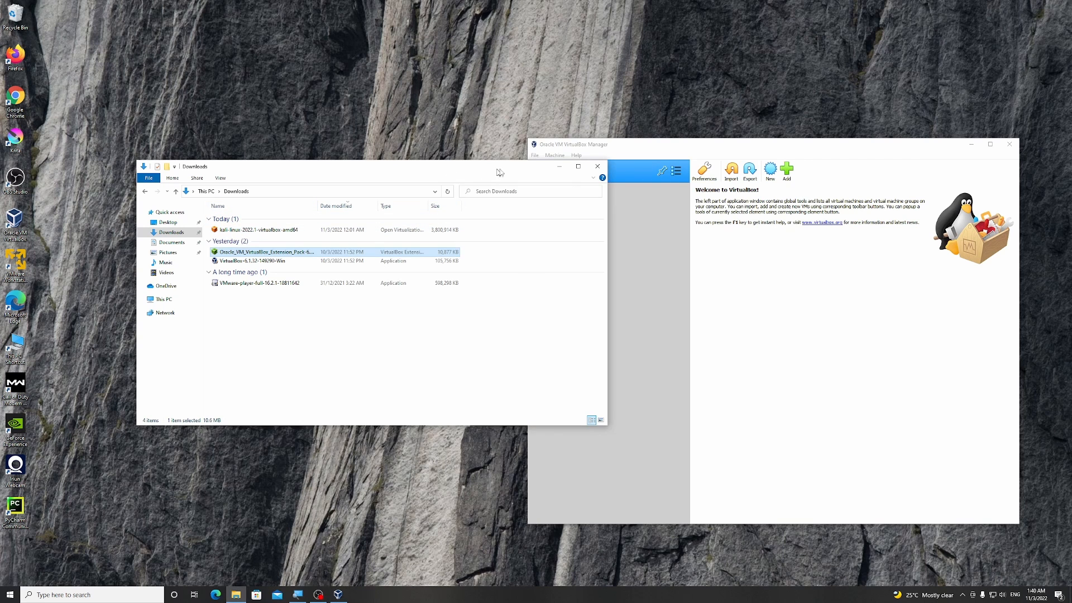
pyautogui.click(558, 169)
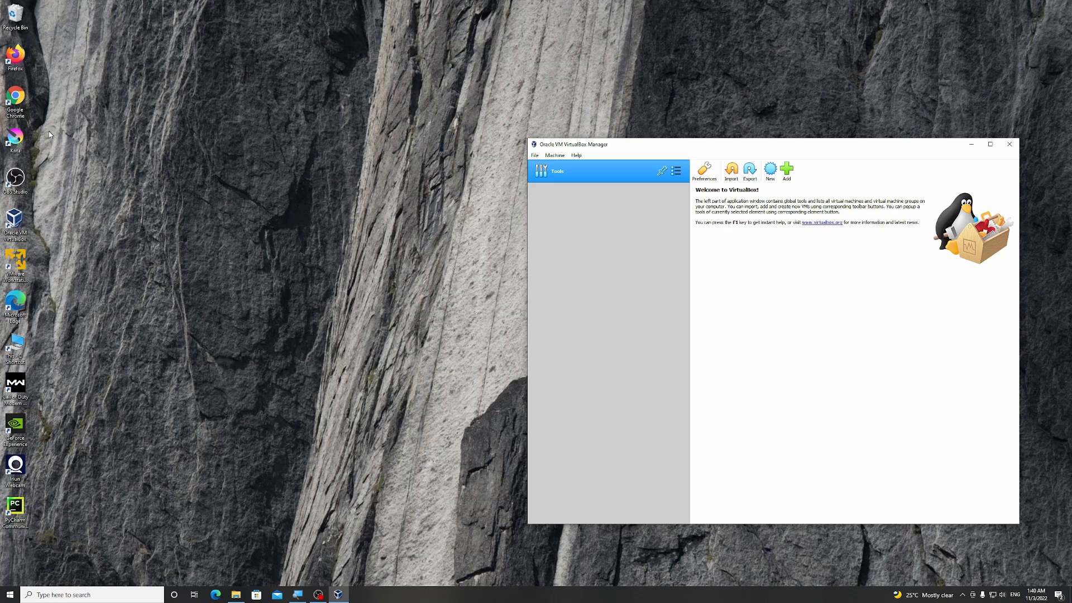
# - Search Google for kali in Chrome and open the Virtual Machines section of the Get Kali page
pyautogui.doubleClick(15, 100)
pyautogui.click(433, 218)
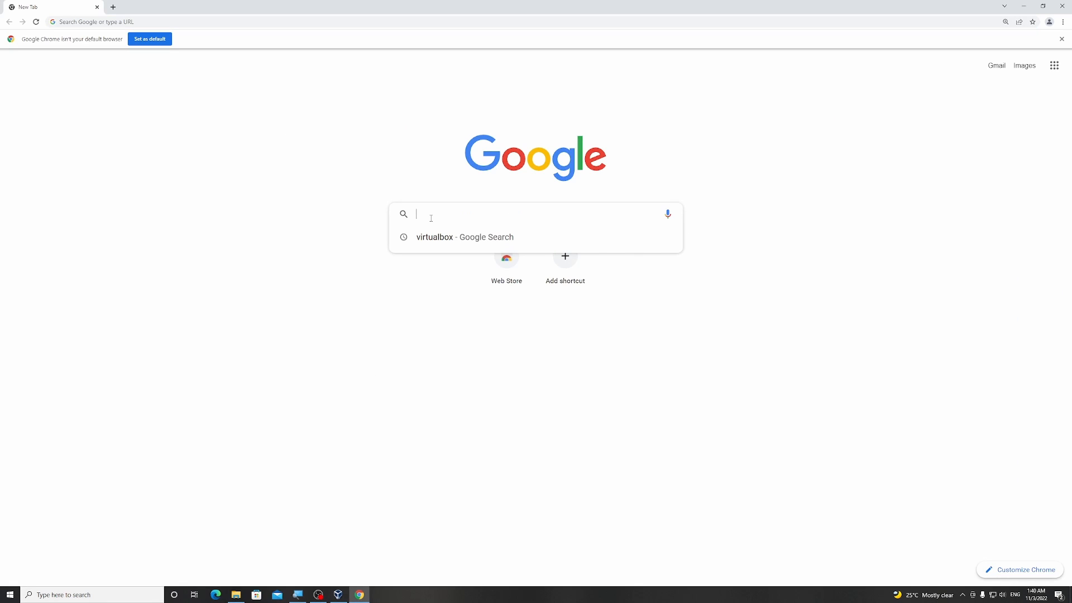
pyautogui.write('kali')
pyautogui.press('Return')
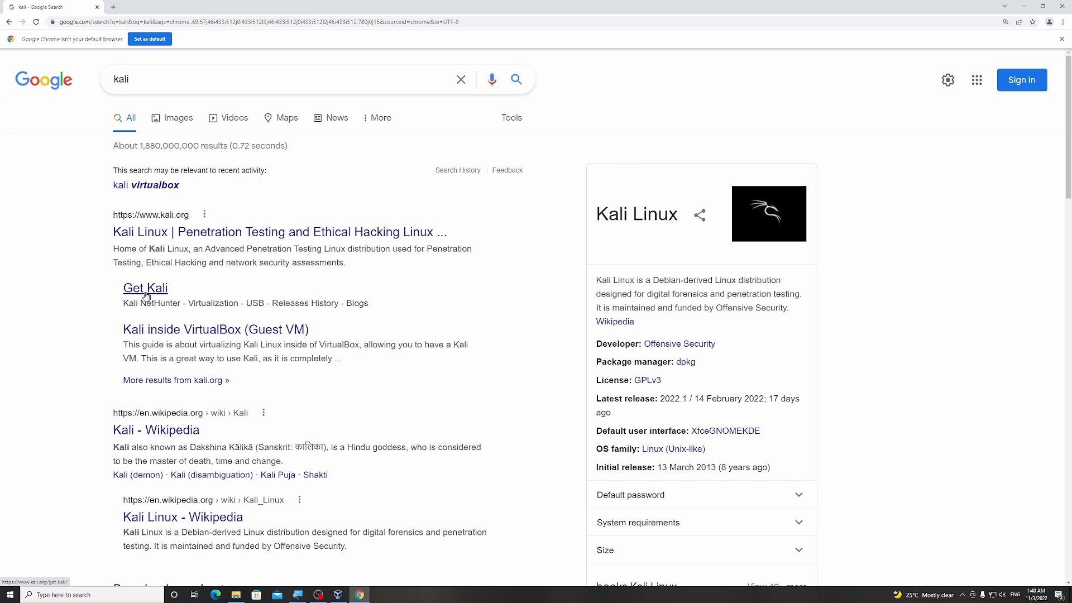
pyautogui.click(145, 295)
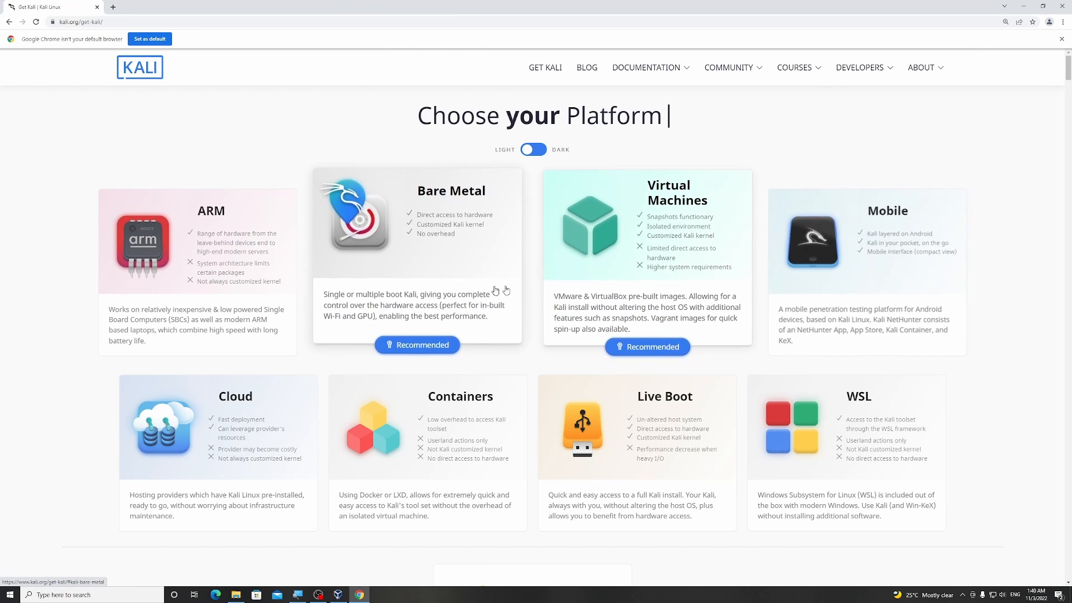
pyautogui.click(627, 256)
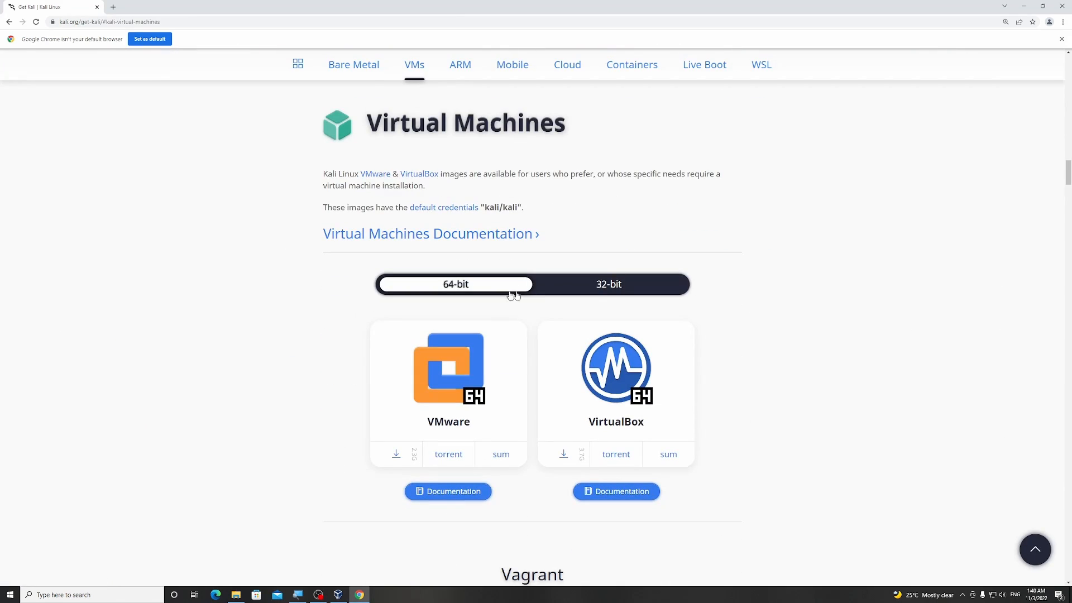
# - Compare the 32-bit and 64-bit virtual machine images, ending on the 64-bit ones
pyautogui.click(601, 288)
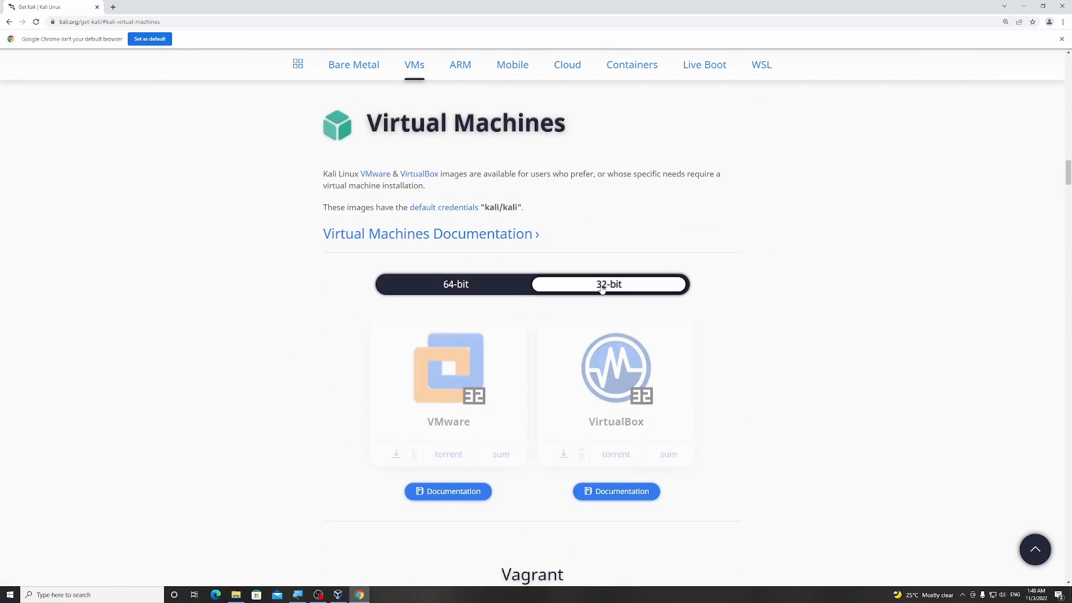
pyautogui.click(446, 288)
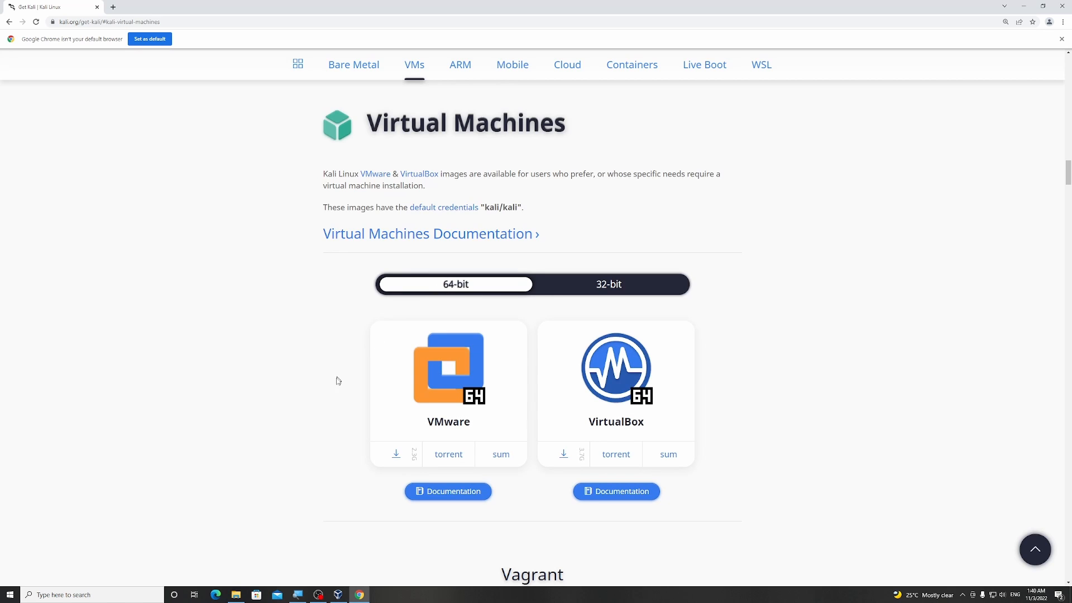
pyautogui.click(600, 287)
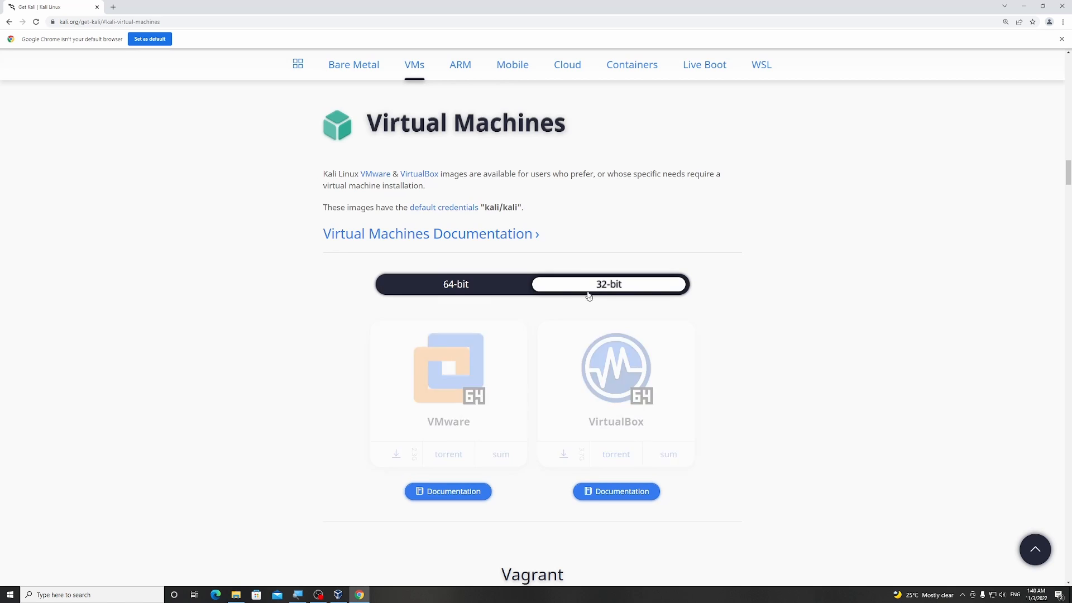
pyautogui.click(487, 290)
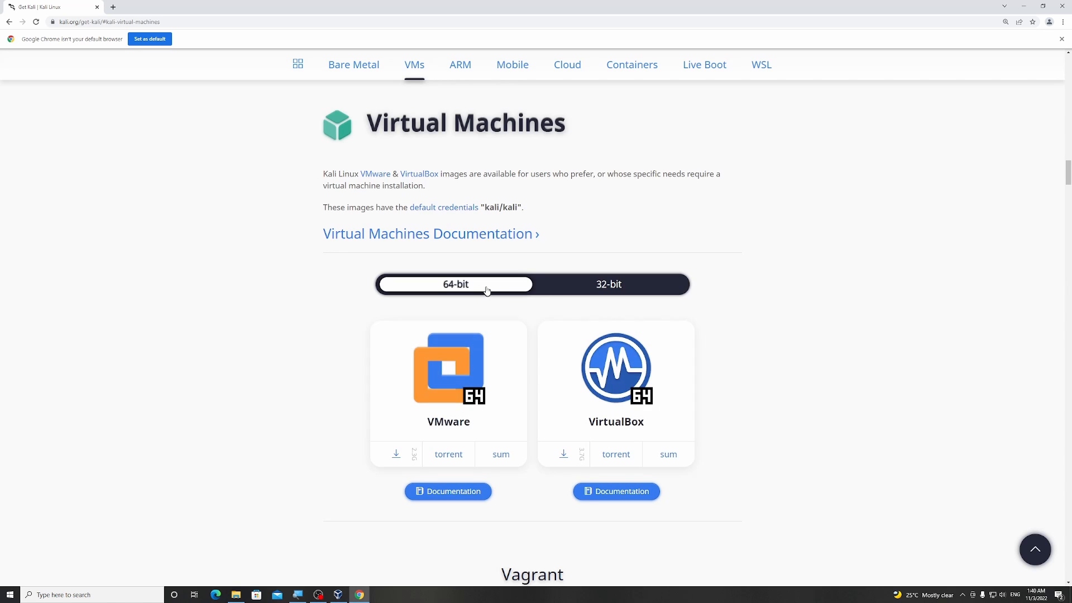
pyautogui.click(578, 285)
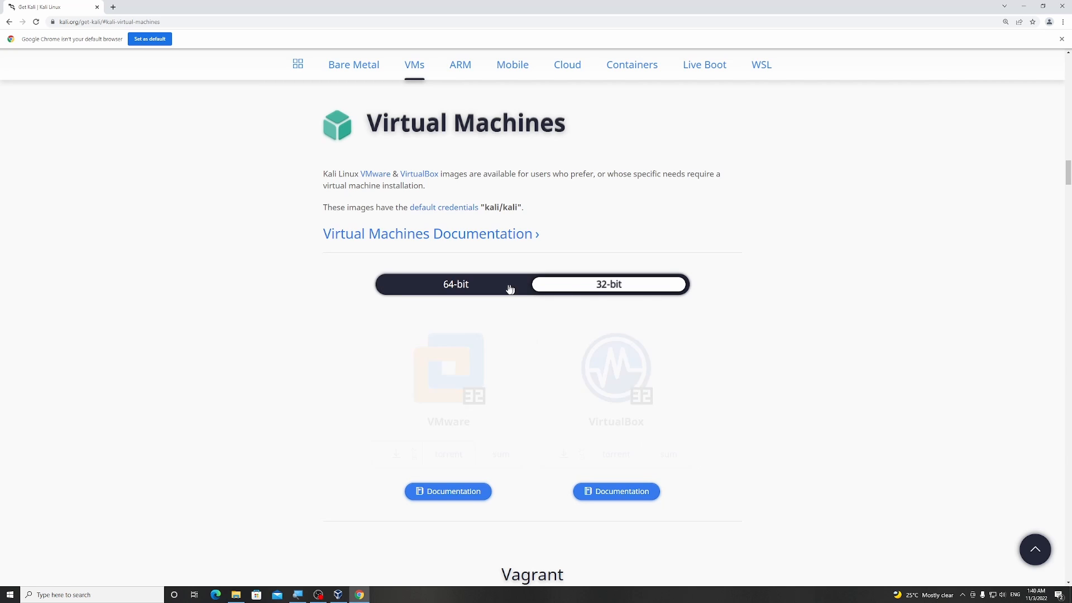
pyautogui.click(482, 287)
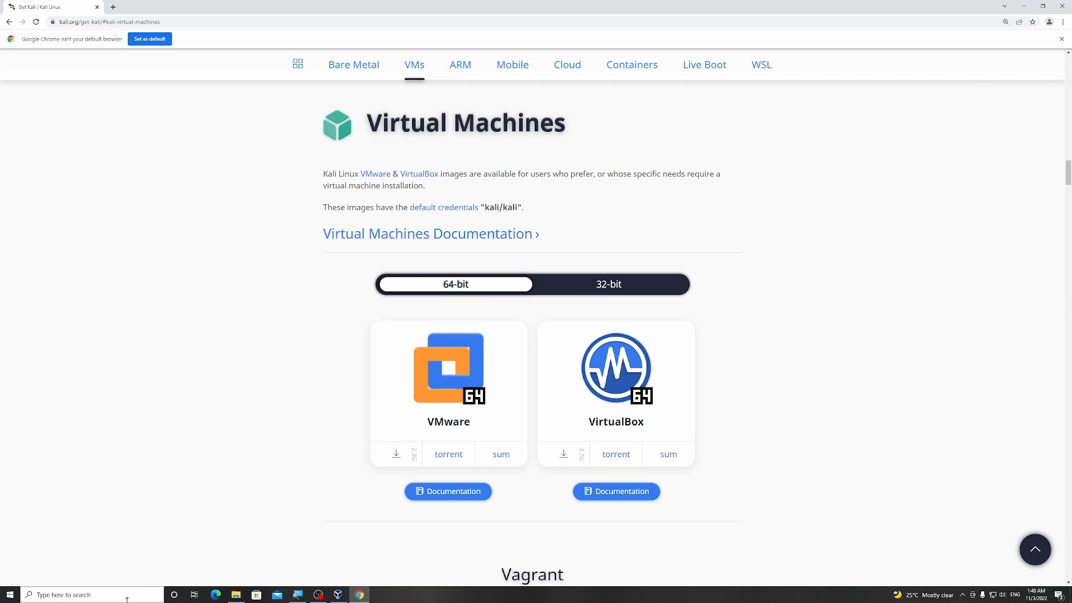
# - Check the computer's System Type in System Information and close that window
pyautogui.click(46, 595)
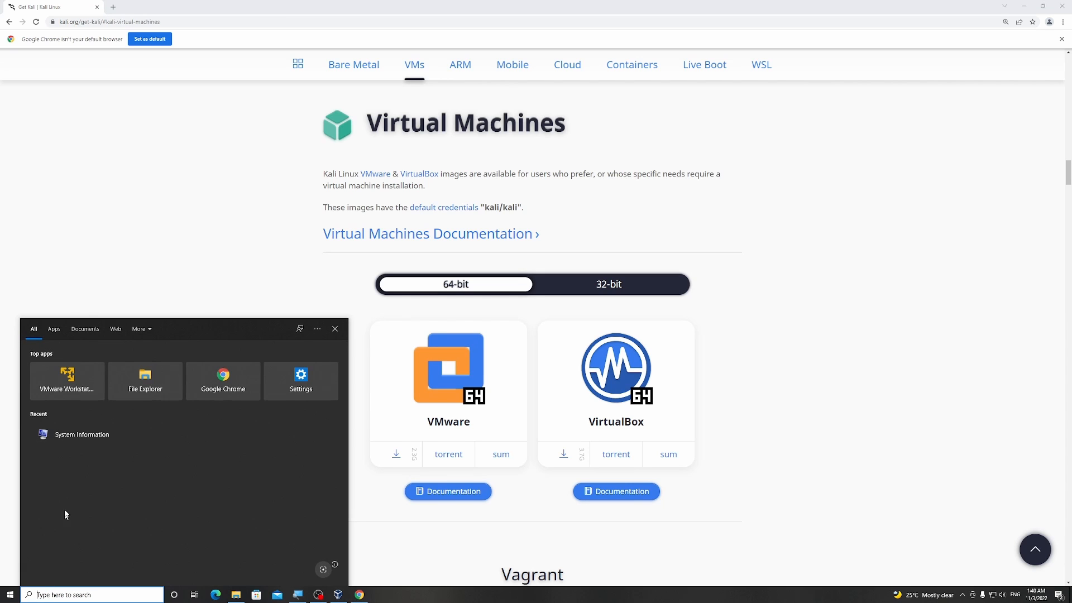
pyautogui.click(77, 439)
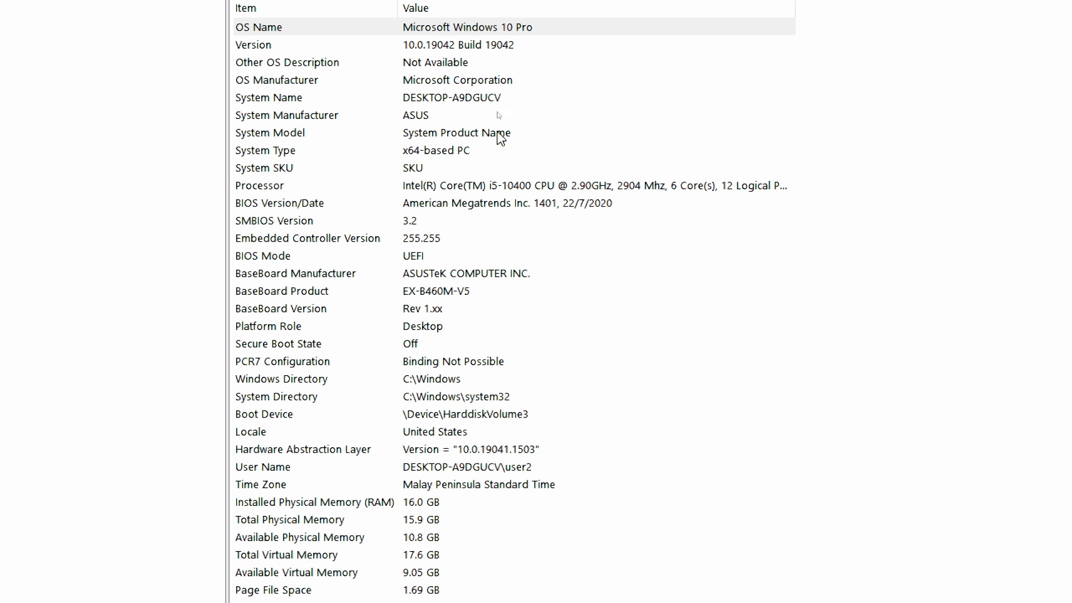
pyautogui.click(385, 155)
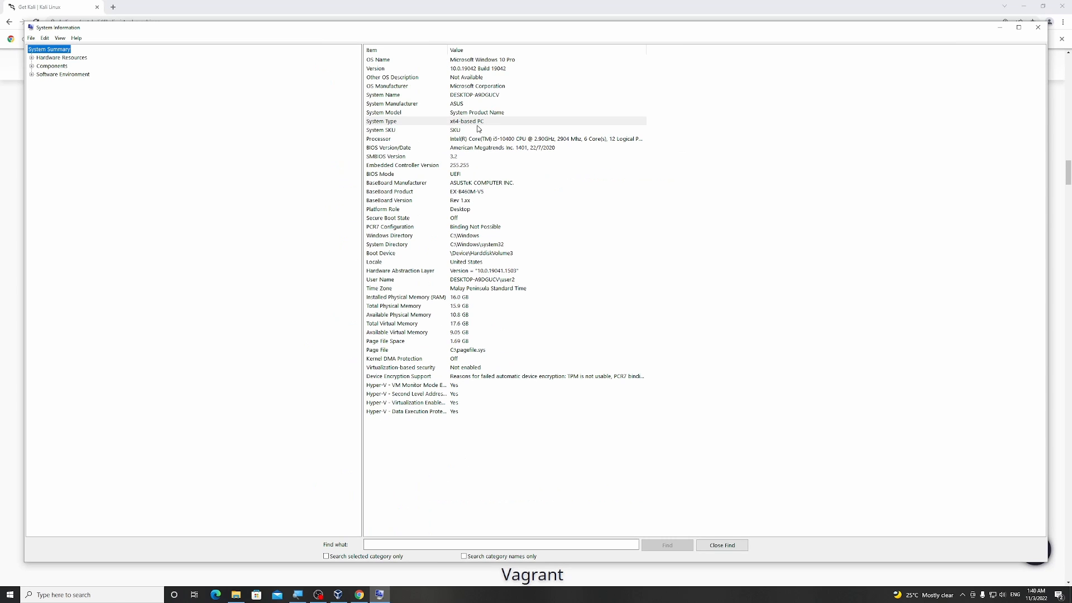
pyautogui.click(1036, 28)
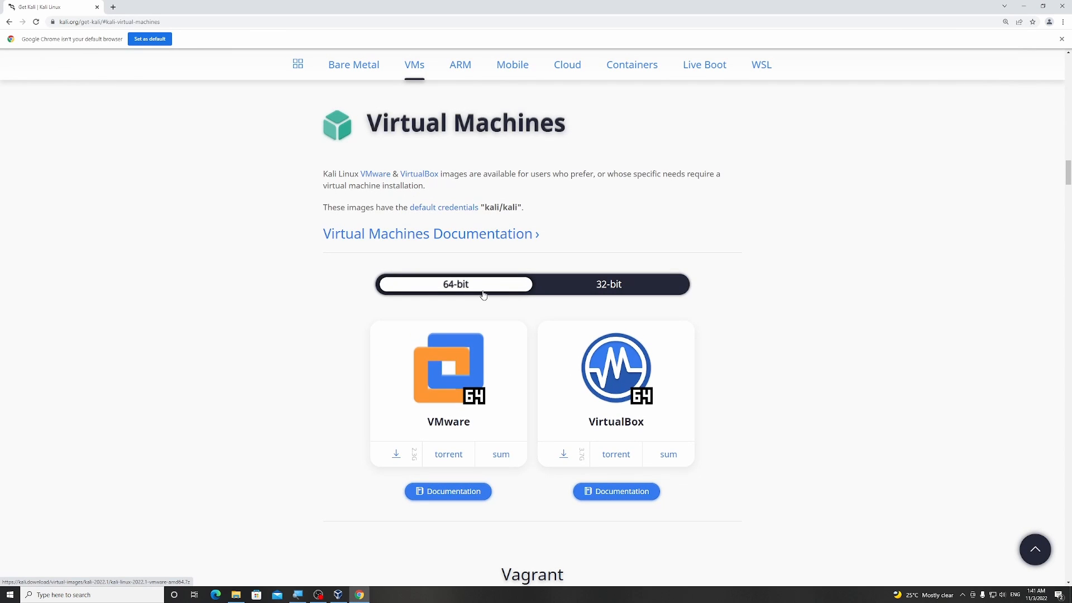
# - Start downloading the 64-bit Kali image for VirtualBox, cancel the download, and close the browser
pyautogui.moveTo(482, 287); pyautogui.dragTo(496, 316)
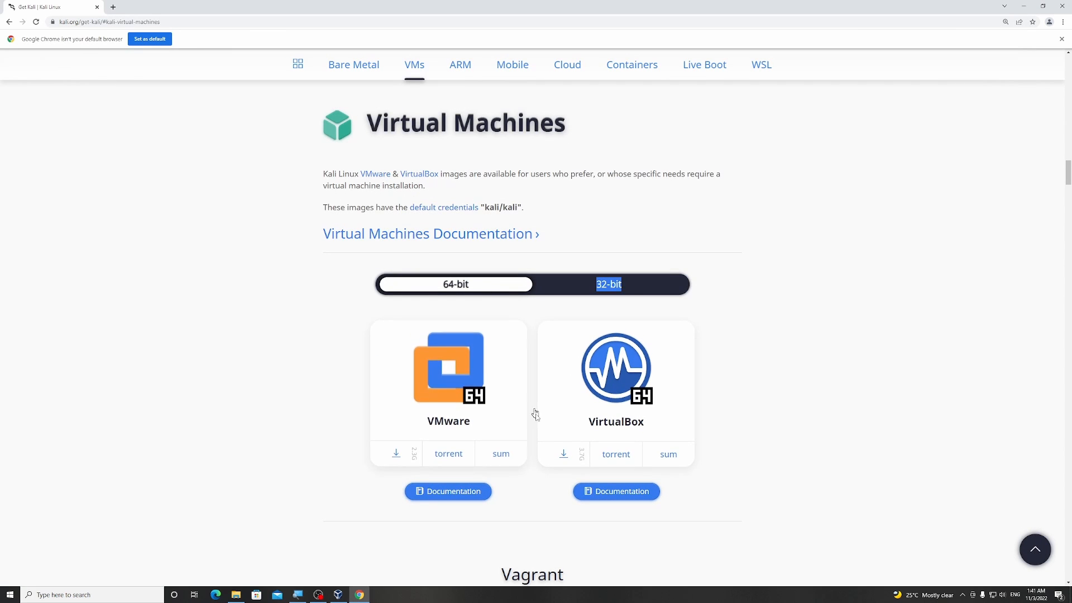
pyautogui.click(565, 453)
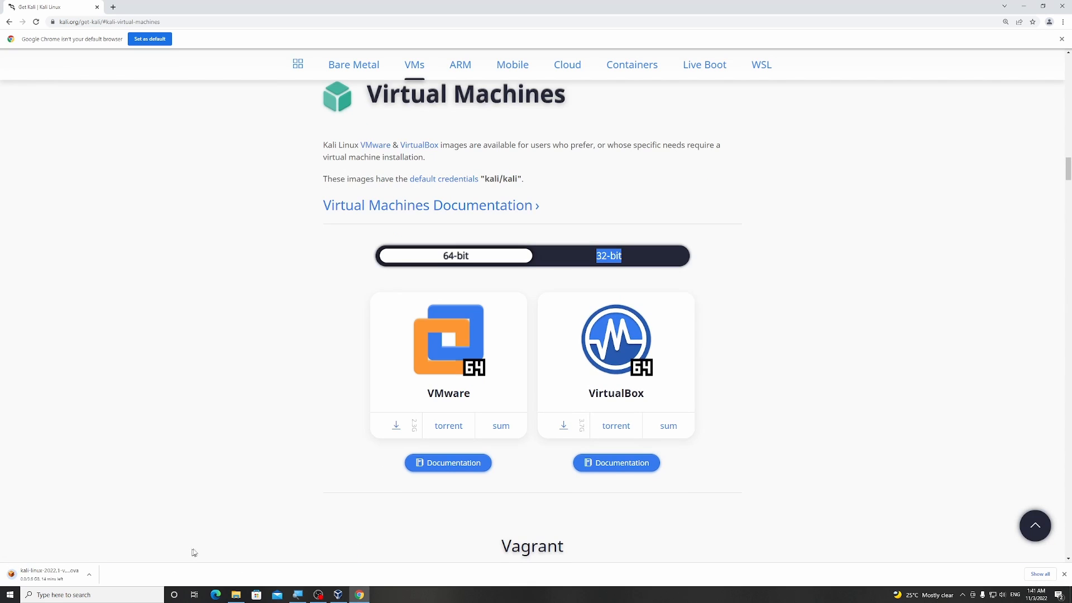
pyautogui.click(89, 575)
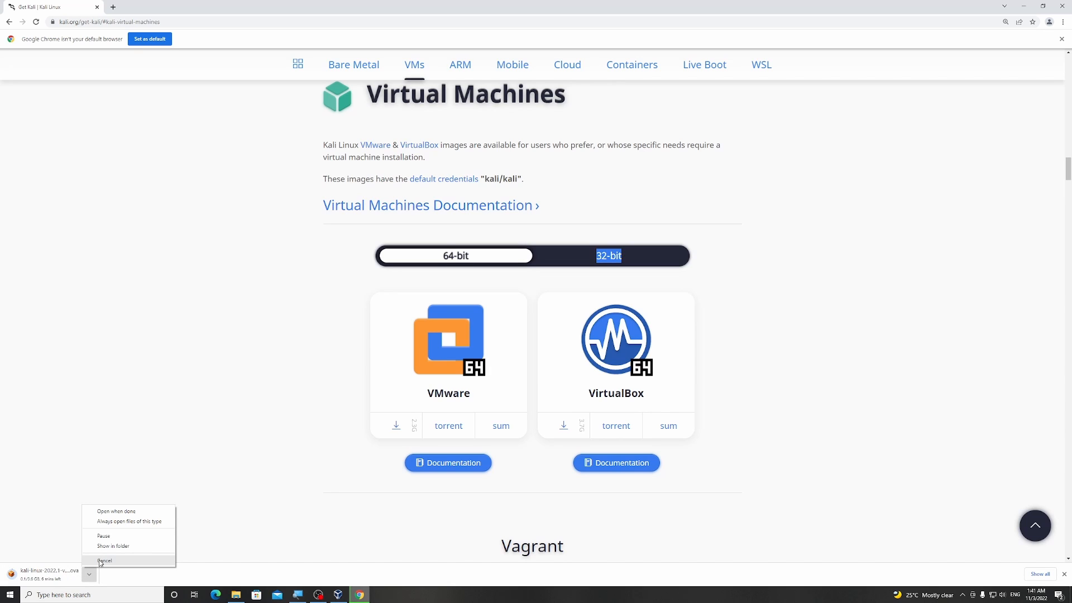
pyautogui.click(101, 560)
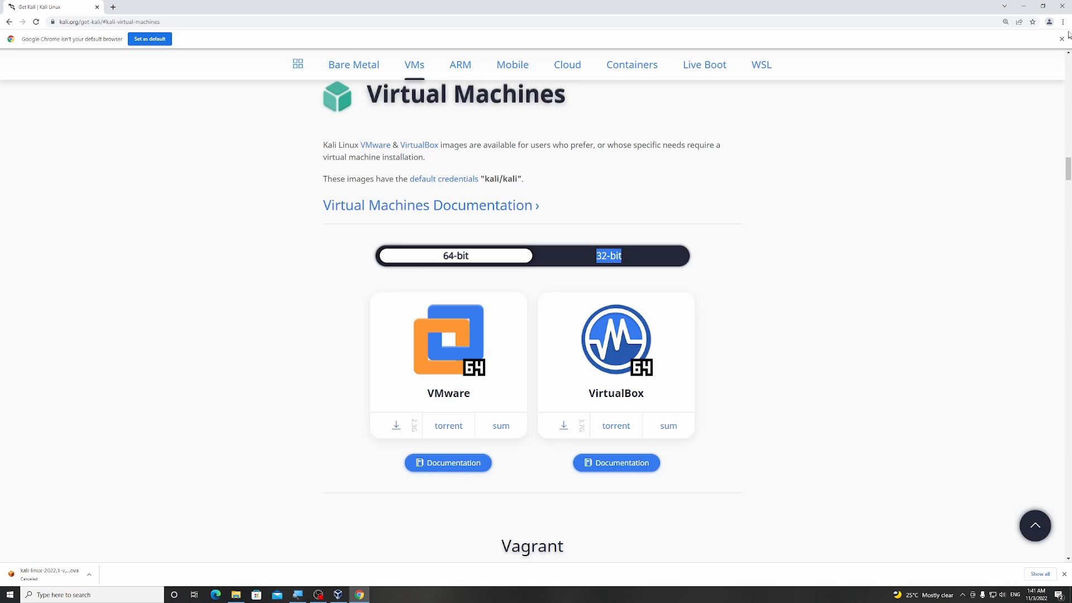
pyautogui.click(1061, 5)
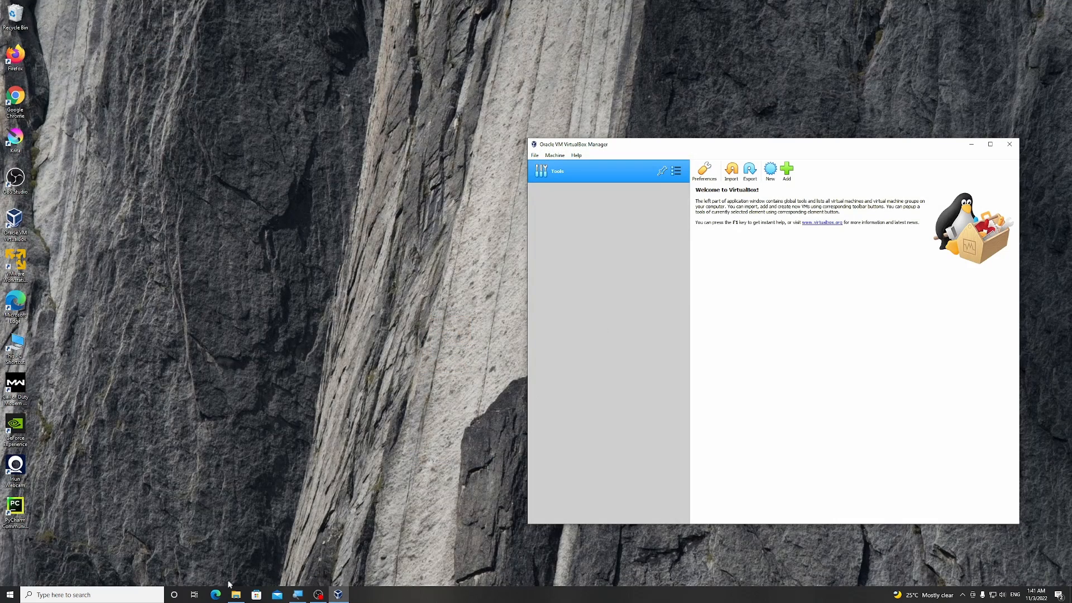
# - Open kali-linux-2022.1-virtualbox-amd64 from the Downloads folder in VirtualBox and close the older VirtualBox Manager window
pyautogui.click(235, 594)
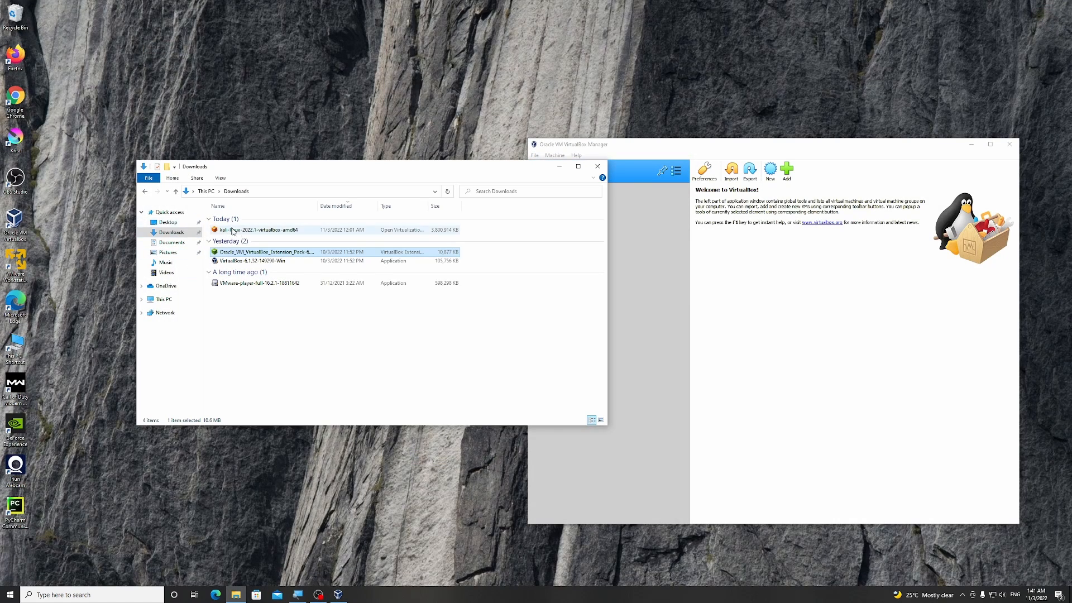
pyautogui.click(237, 233)
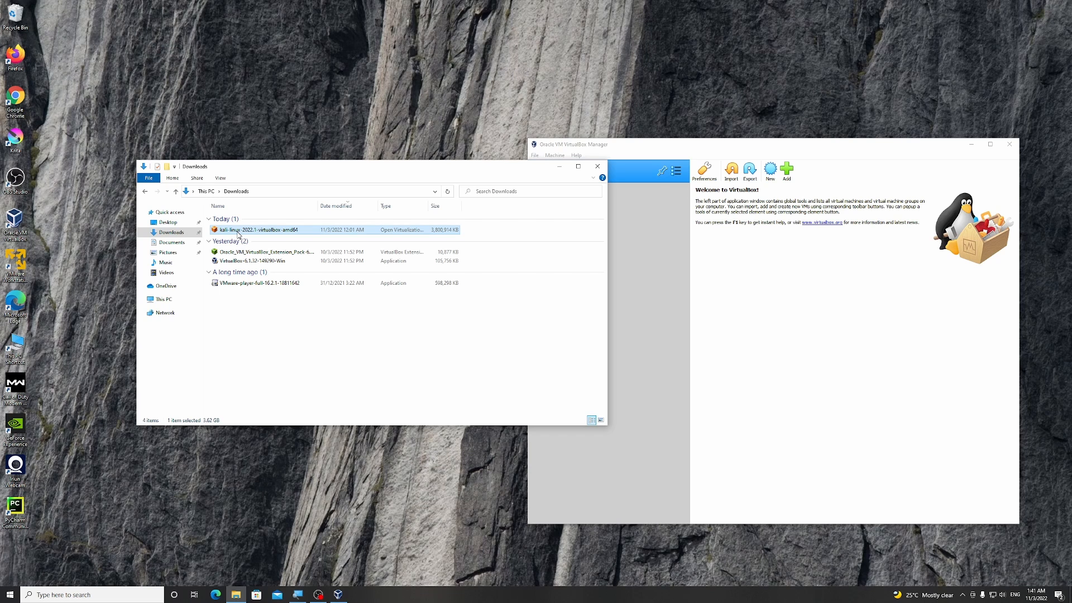
pyautogui.doubleClick(256, 233)
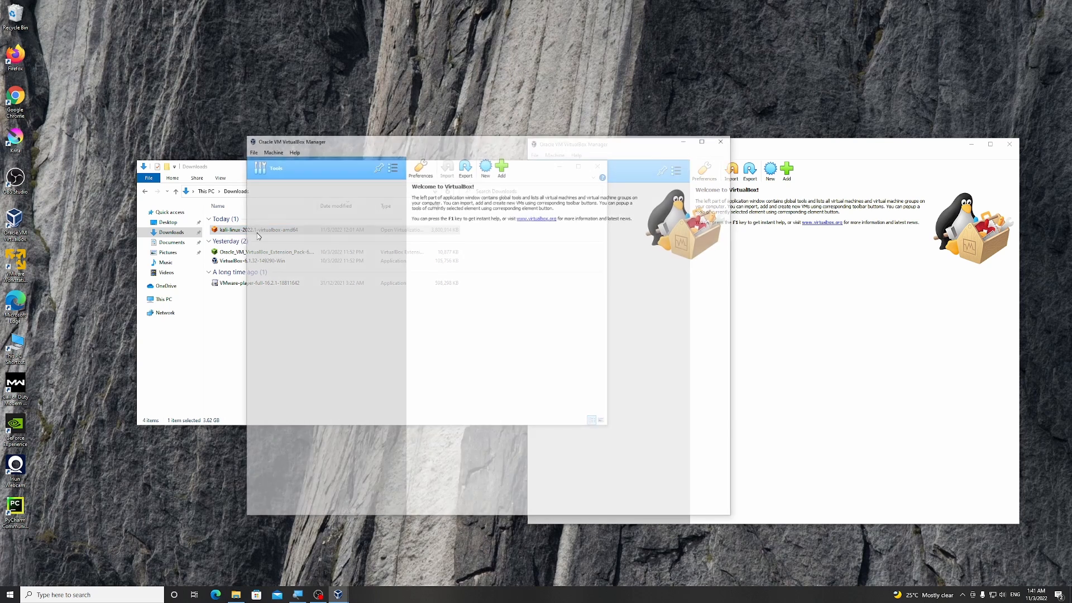
pyautogui.click(1010, 144)
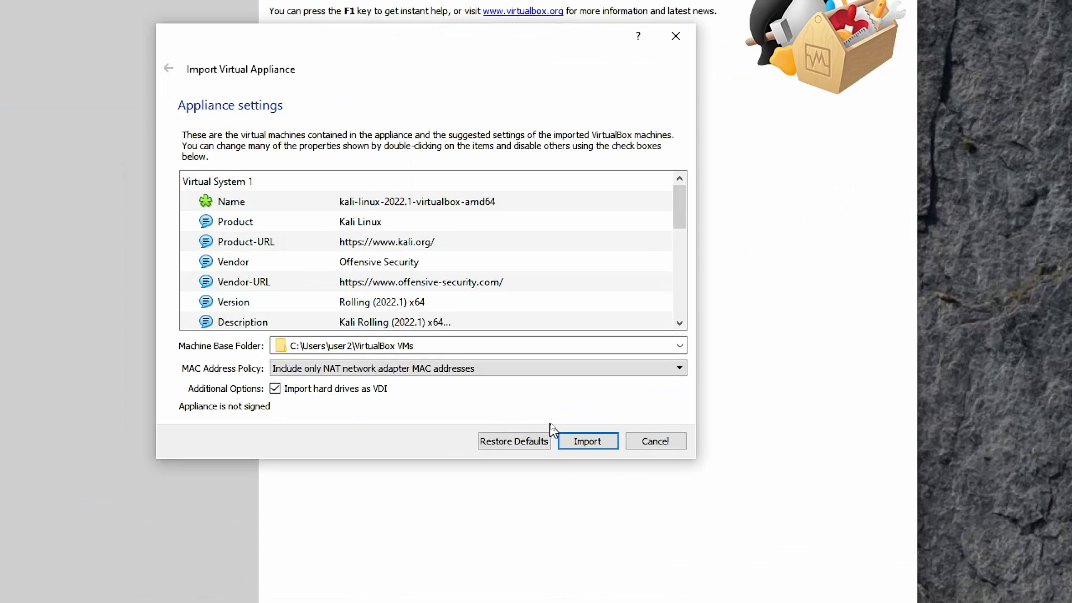
pyautogui.click(679, 346)
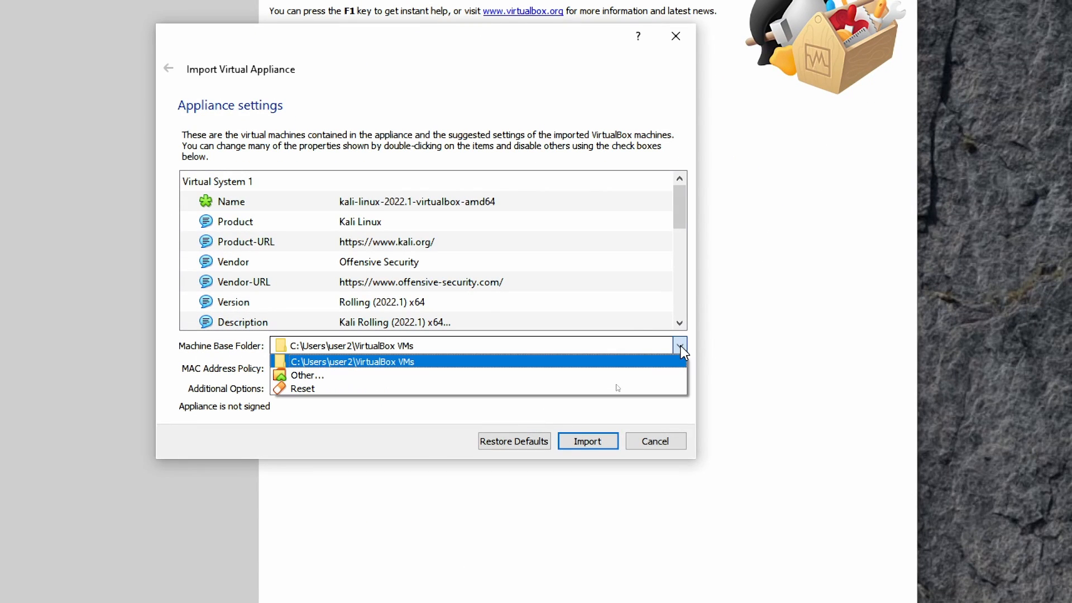
pyautogui.click(302, 377)
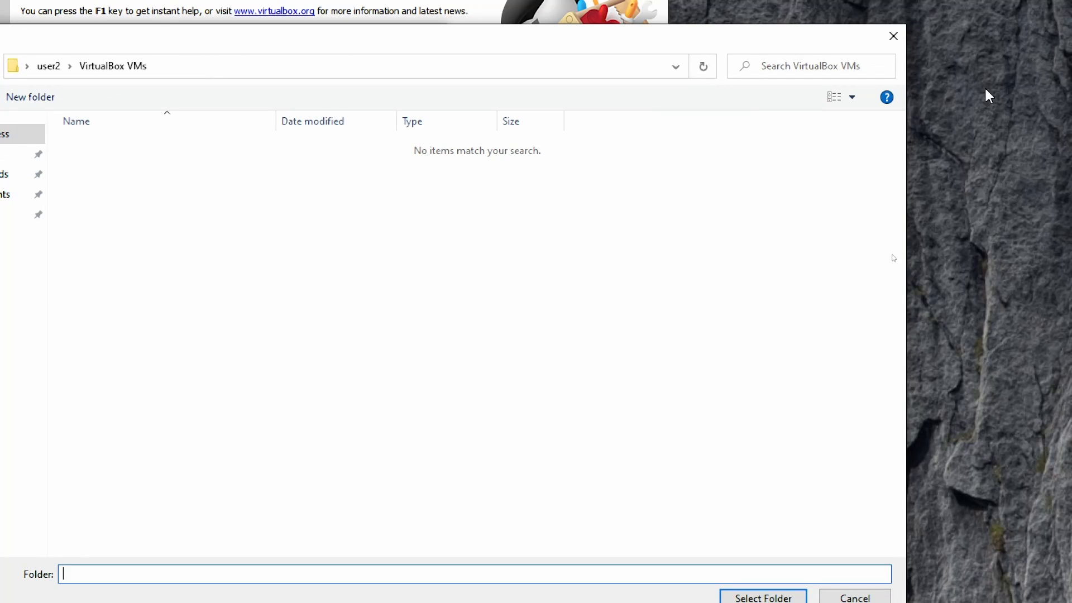
pyautogui.click(893, 49)
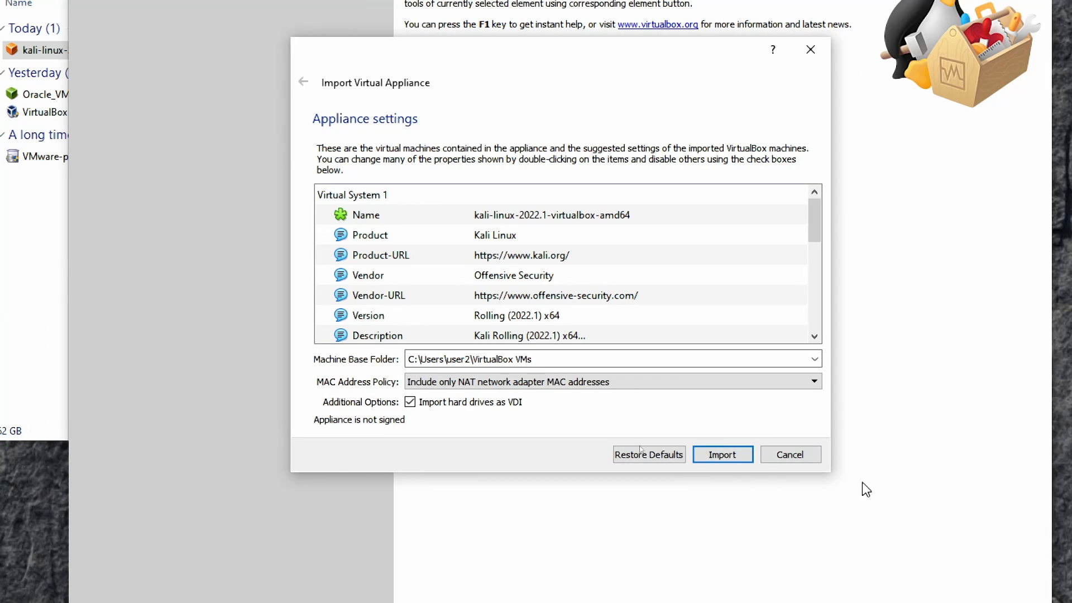
# - Import the Kali appliance with its license agreement accepted and show the new machine's details
pyautogui.click(726, 454)
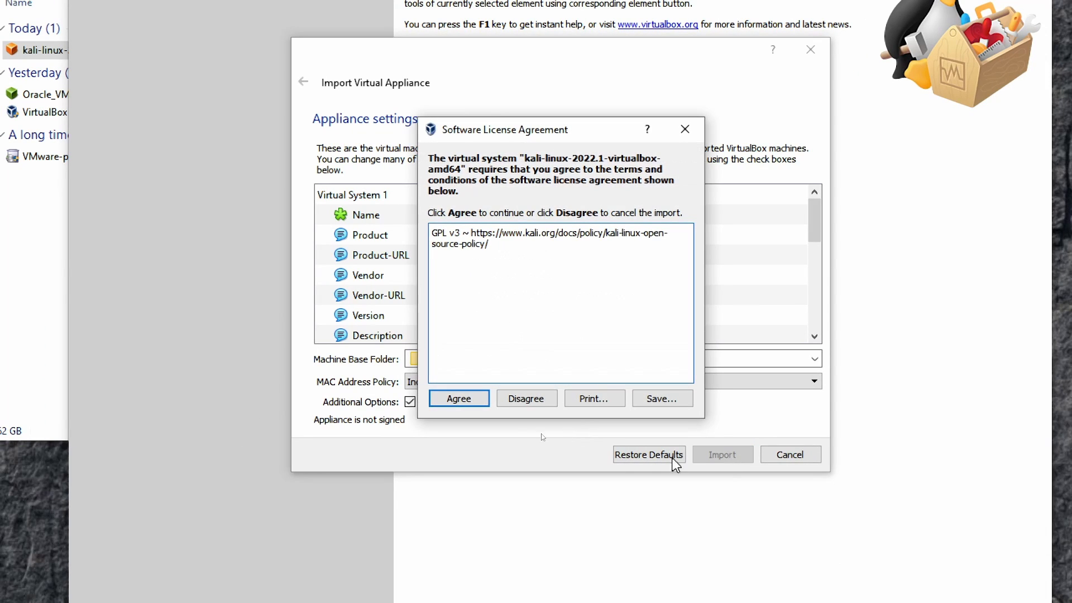
pyautogui.click(459, 398)
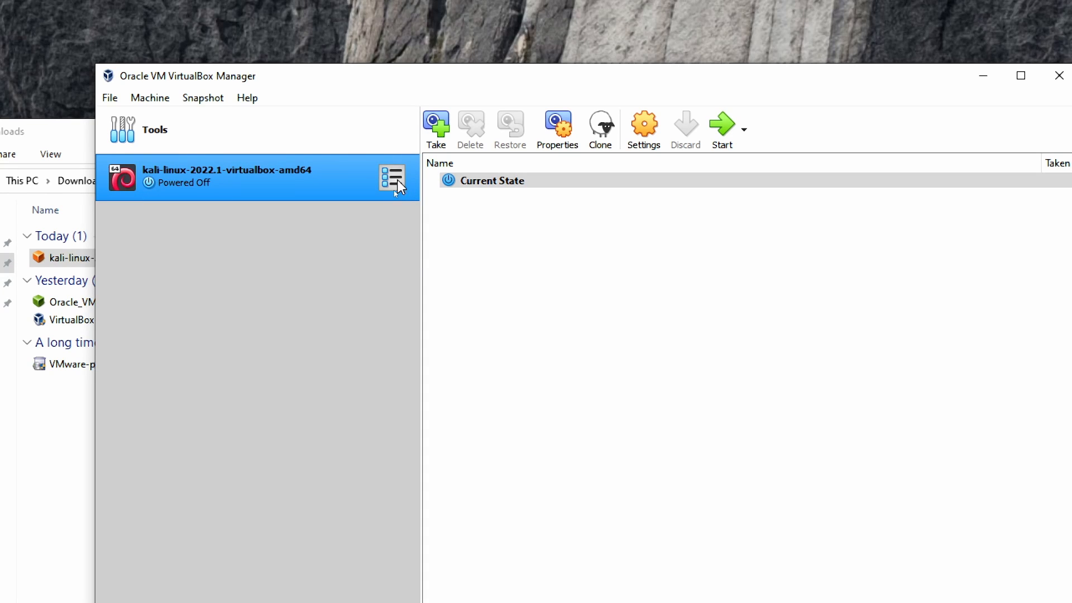
pyautogui.click(394, 177)
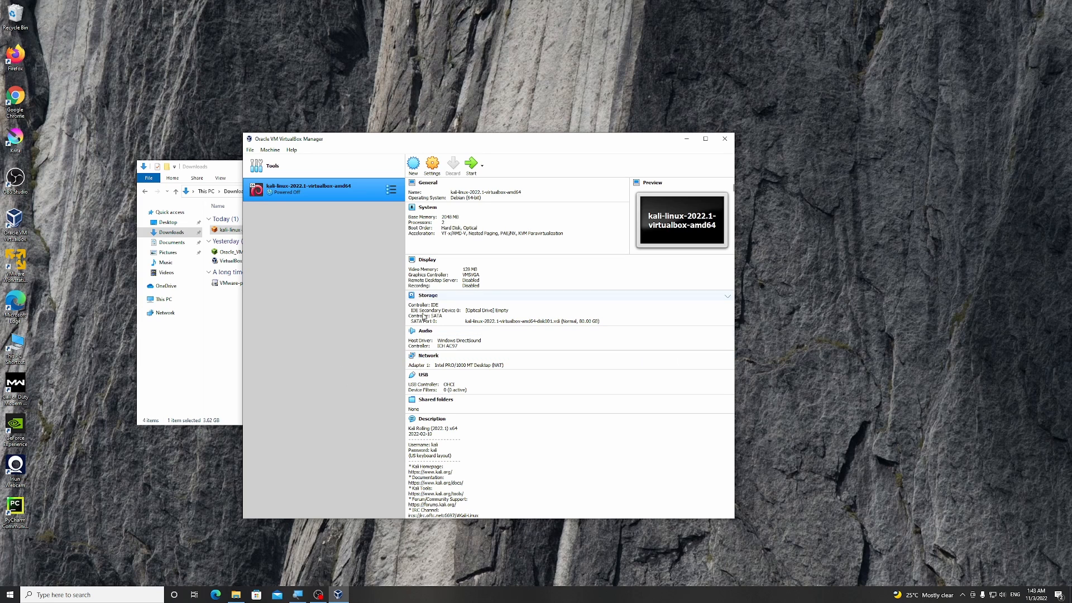
pyautogui.click(397, 193)
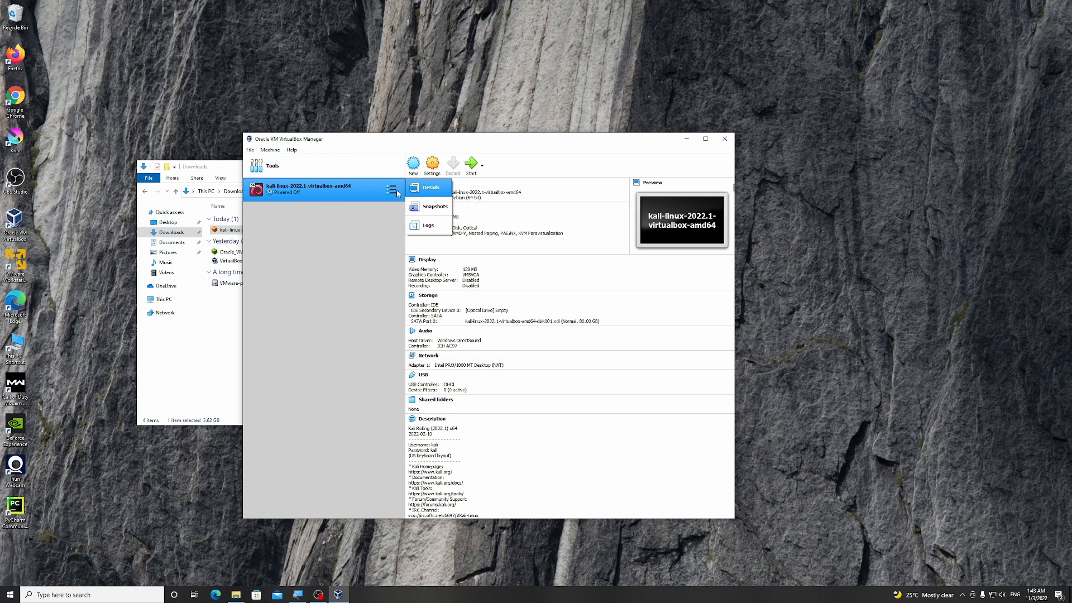
pyautogui.click(433, 170)
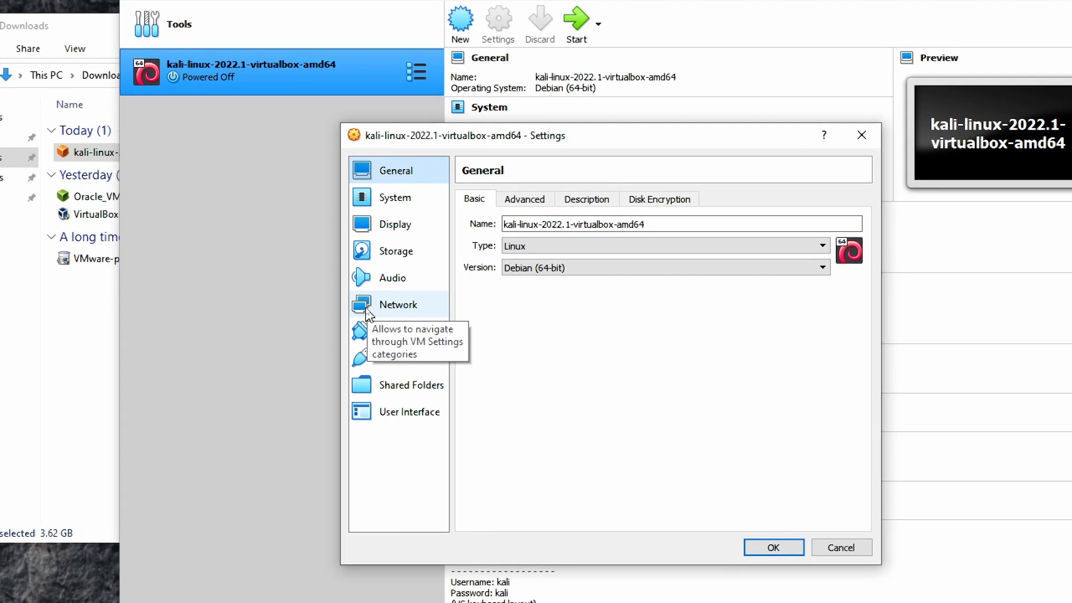
pyautogui.click(407, 306)
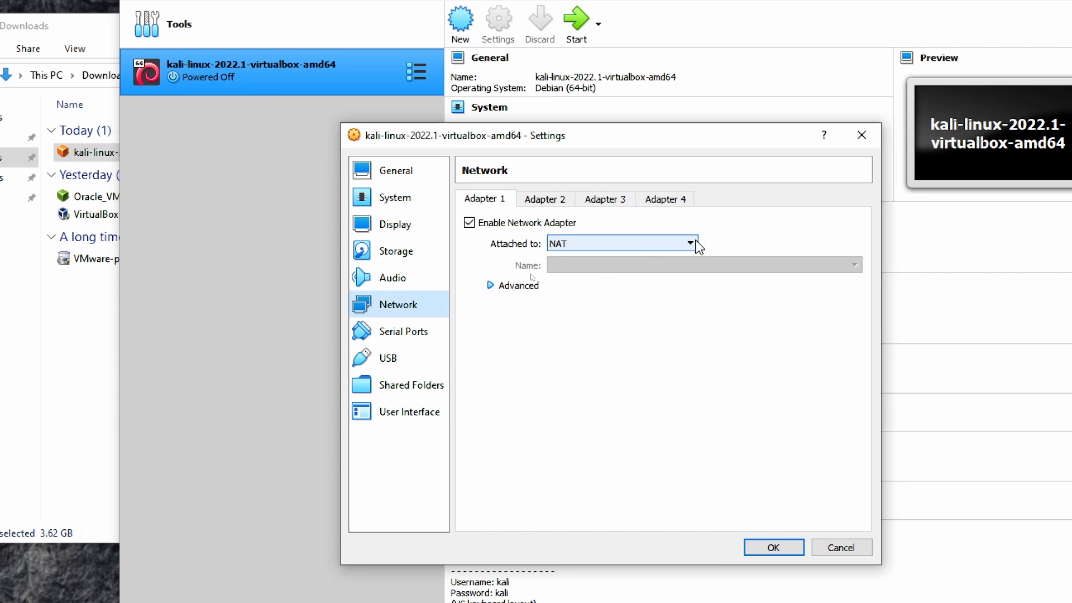
pyautogui.click(692, 244)
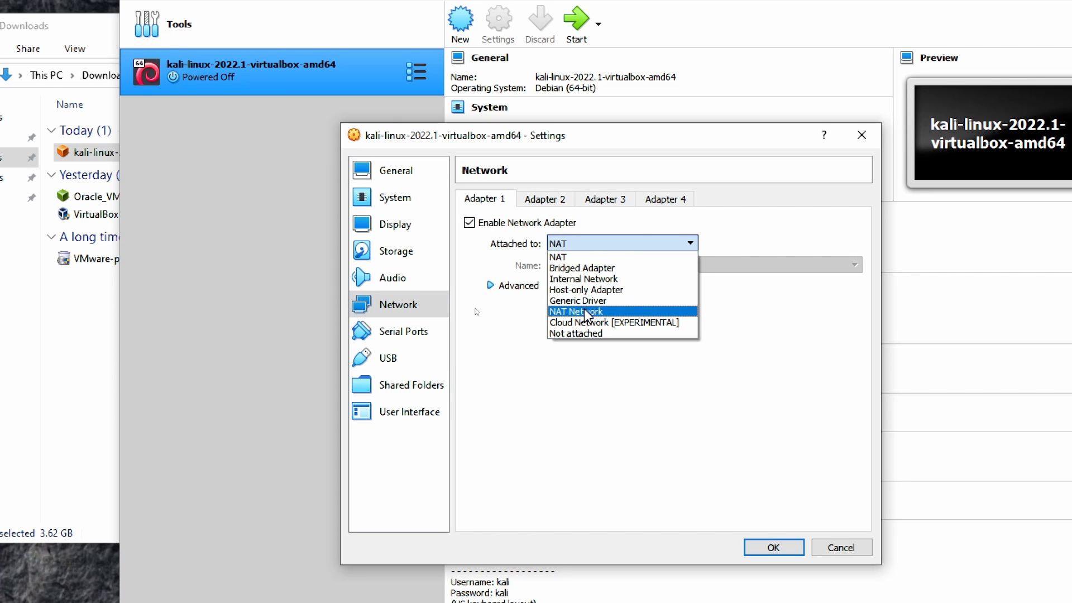
pyautogui.click(584, 311)
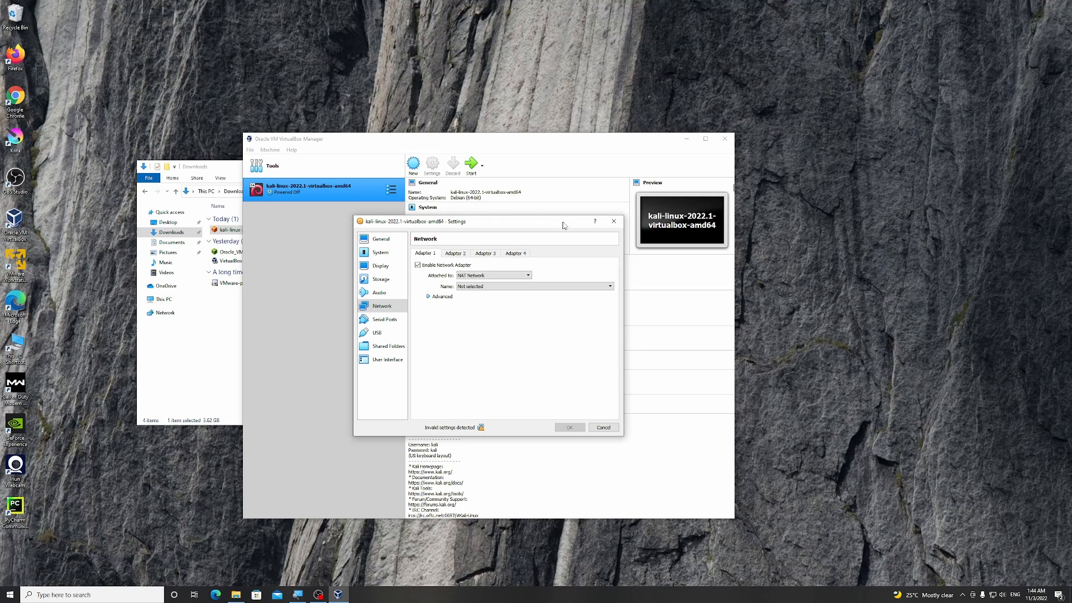
pyautogui.click(604, 427)
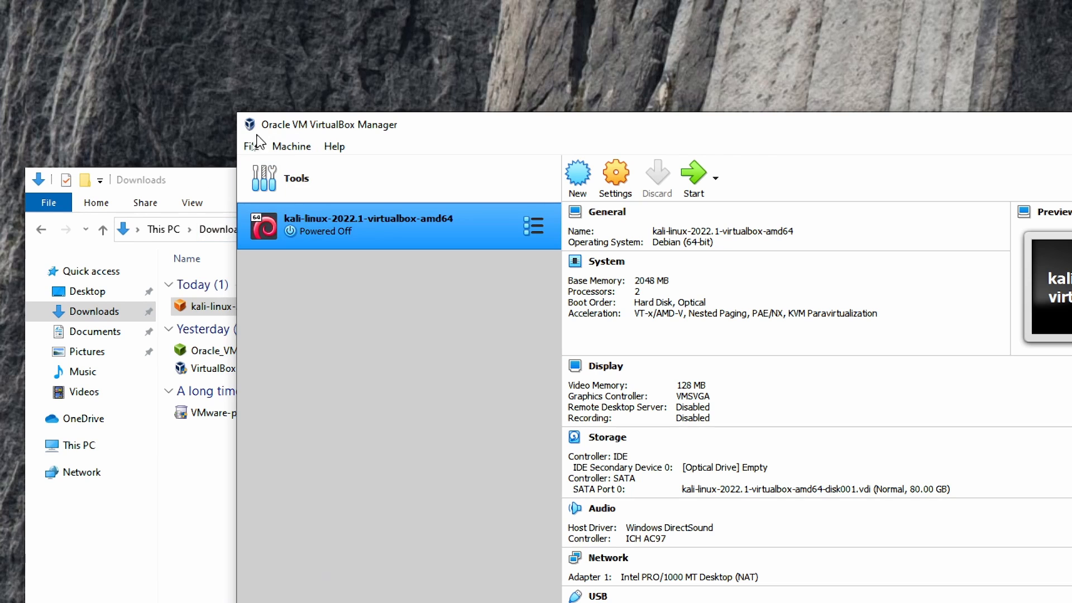
# - Add a new active NAT network in the VirtualBox network preferences and save them
pyautogui.click(249, 148)
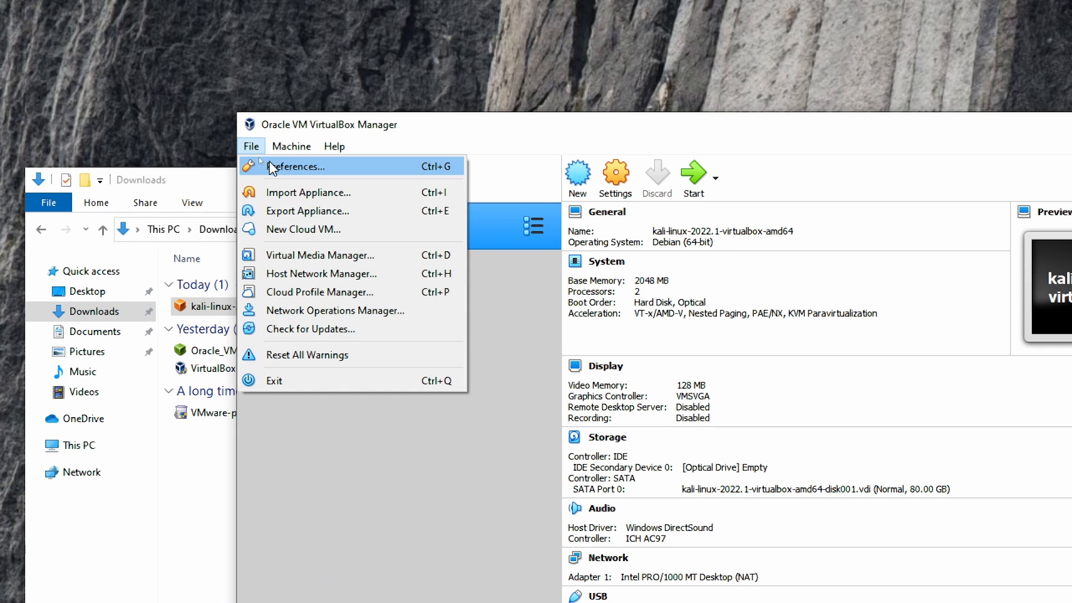
pyautogui.click(305, 169)
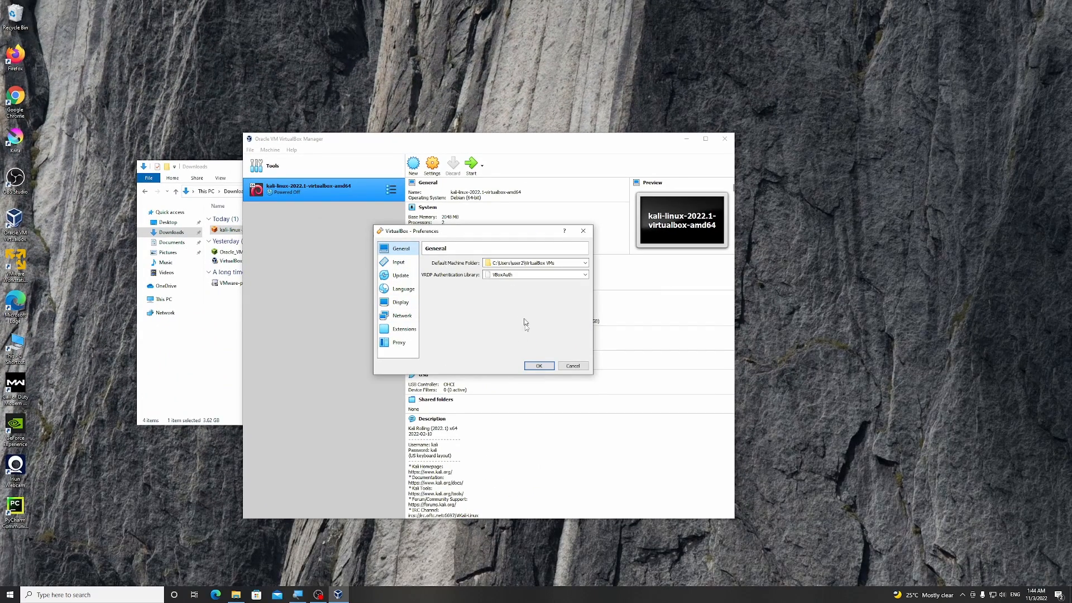
pyautogui.click(410, 317)
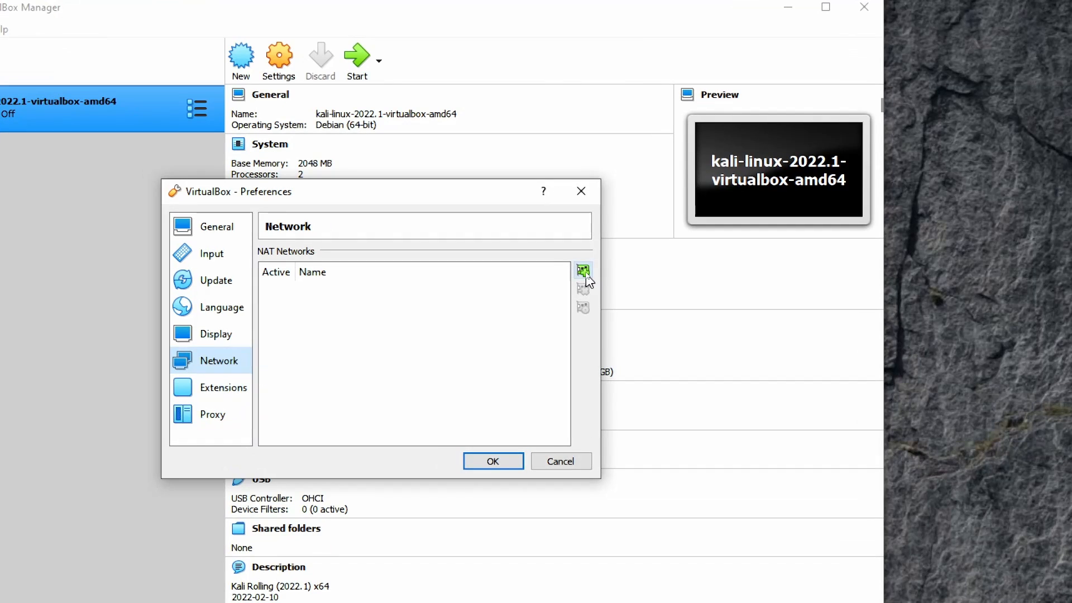
pyautogui.click(582, 271)
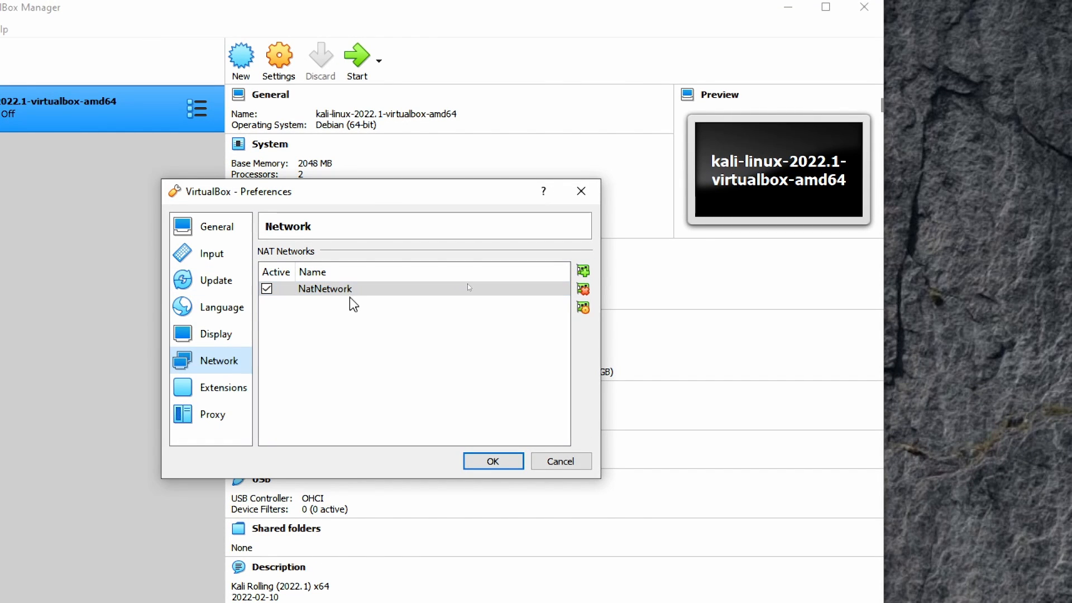
pyautogui.click(494, 461)
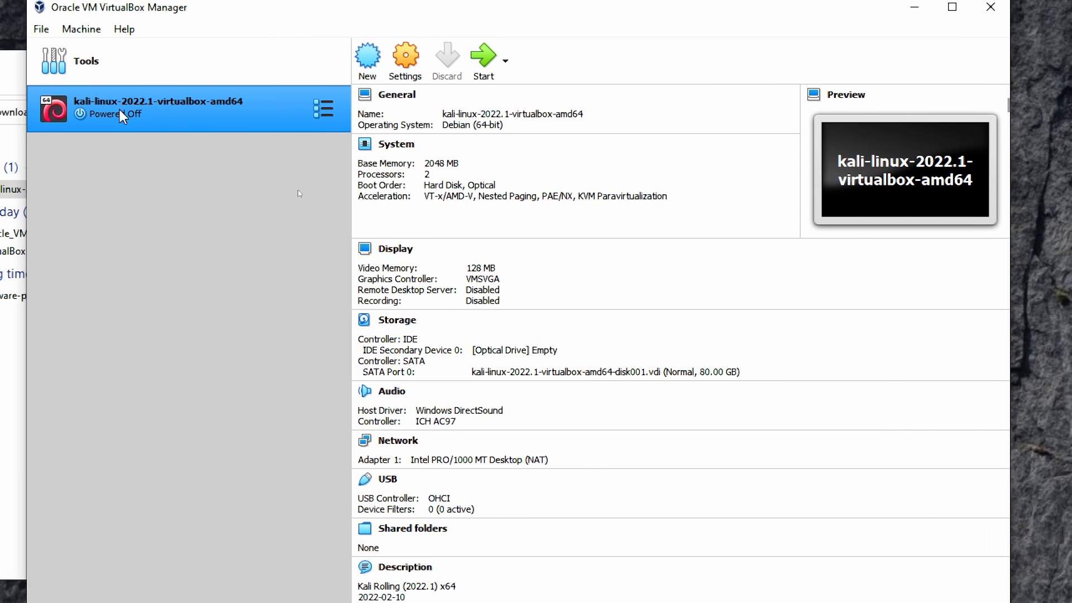
# - Attach network Adapter 1 of the Kali machine to the NAT Network and save the settings
pyautogui.click(403, 71)
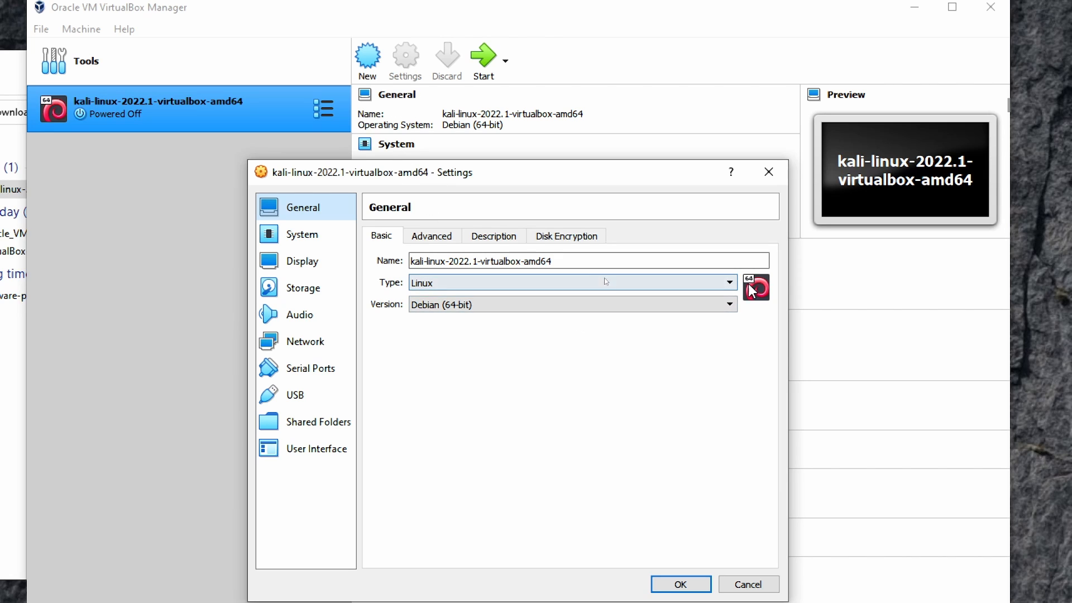
pyautogui.click(301, 341)
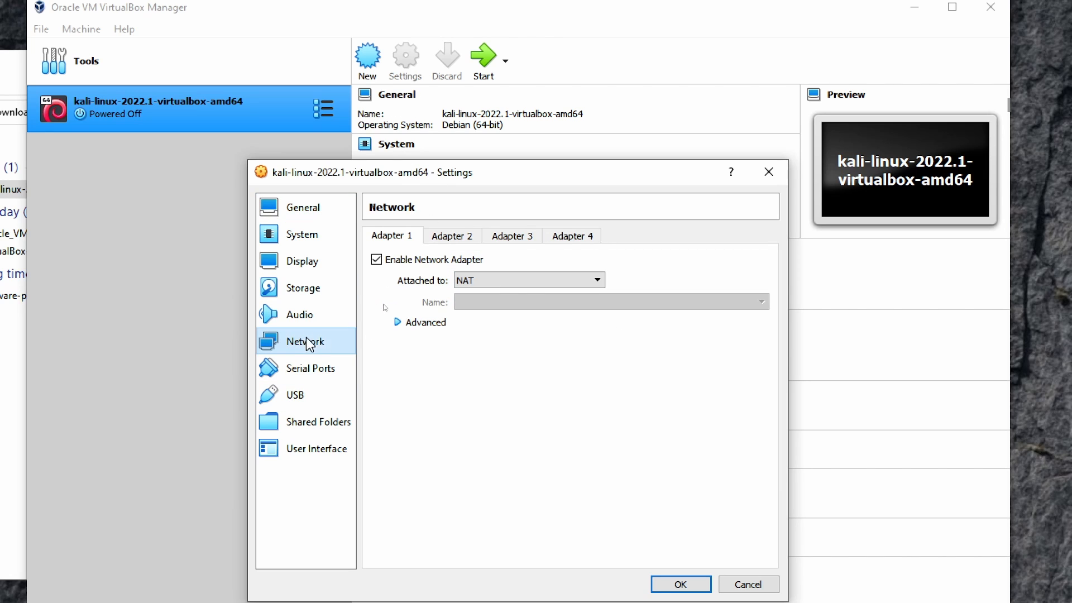
pyautogui.click(552, 280)
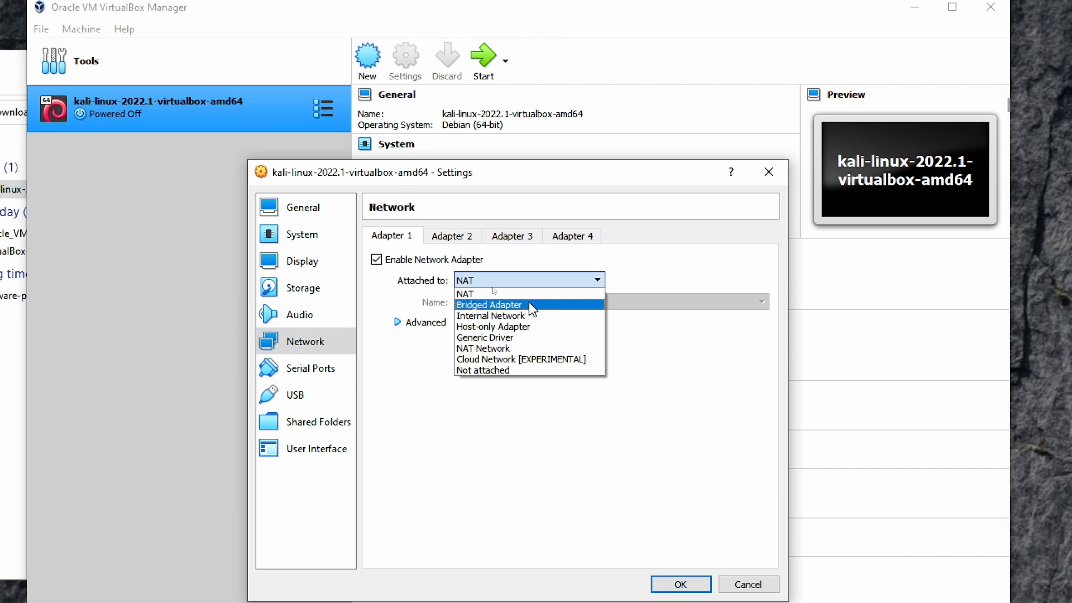
pyautogui.click(483, 349)
pyautogui.click(681, 532)
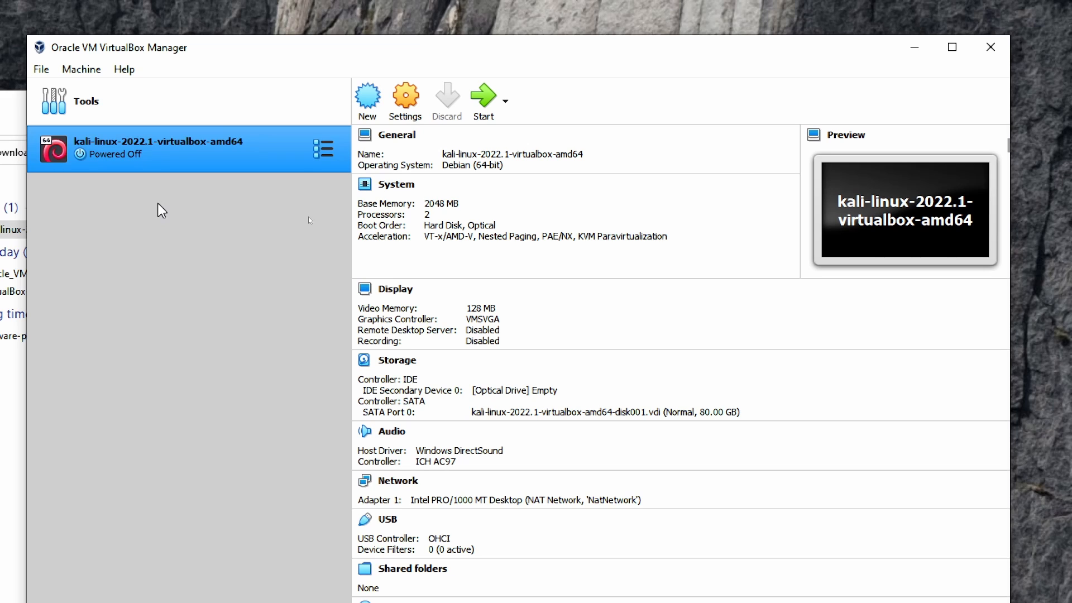
# - Take a snapshot of the Kali machine named Snapshot 1 with the description "baru install"
pyautogui.click(323, 150)
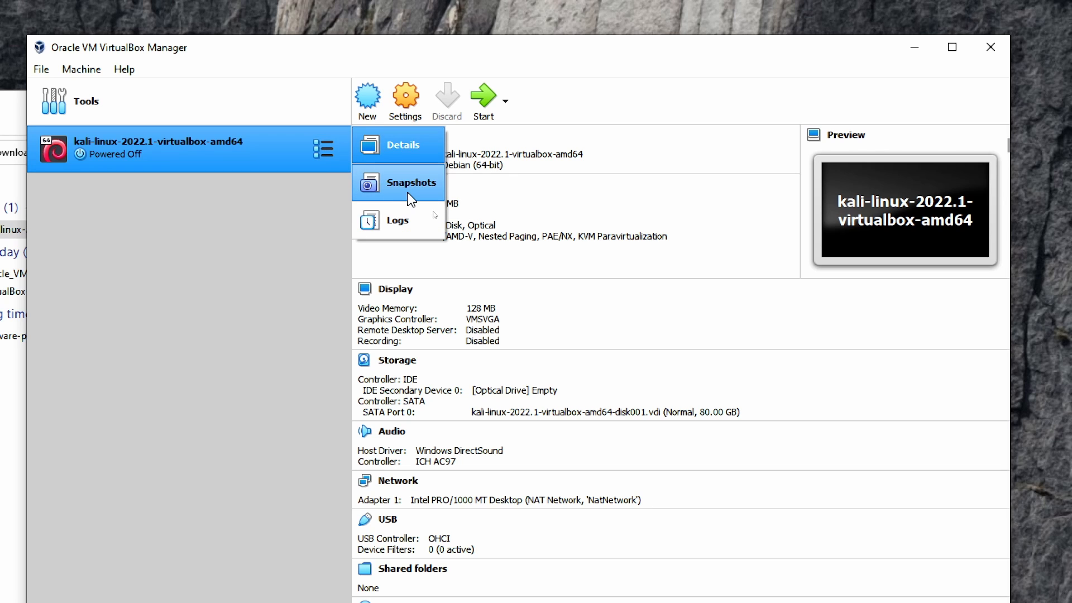
pyautogui.click(412, 196)
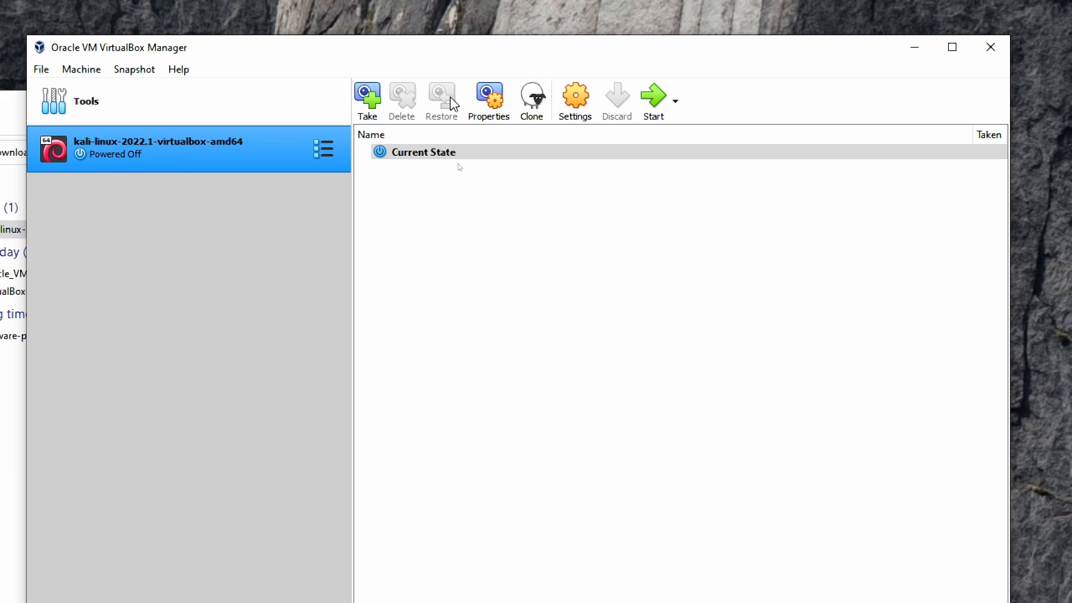
pyautogui.click(372, 98)
pyautogui.click(352, 314)
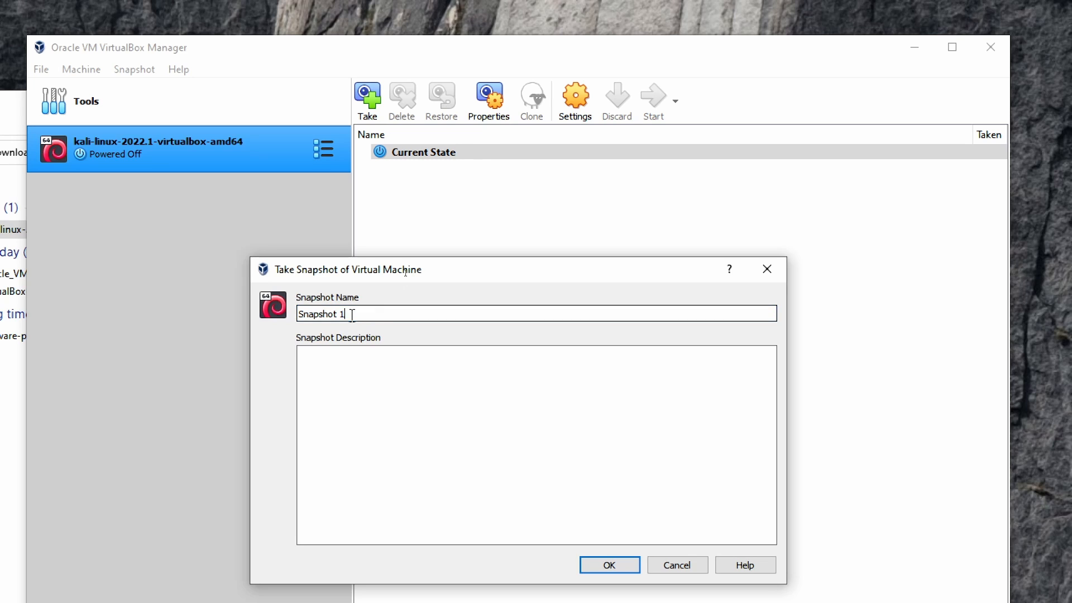
pyautogui.click(371, 376)
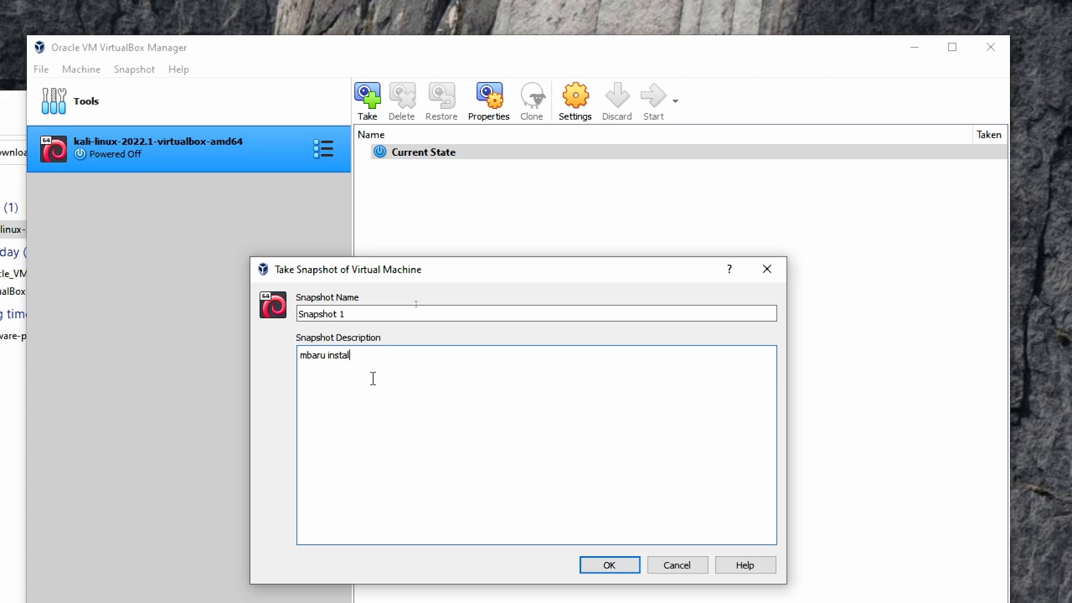
pyautogui.press('BackSpace')
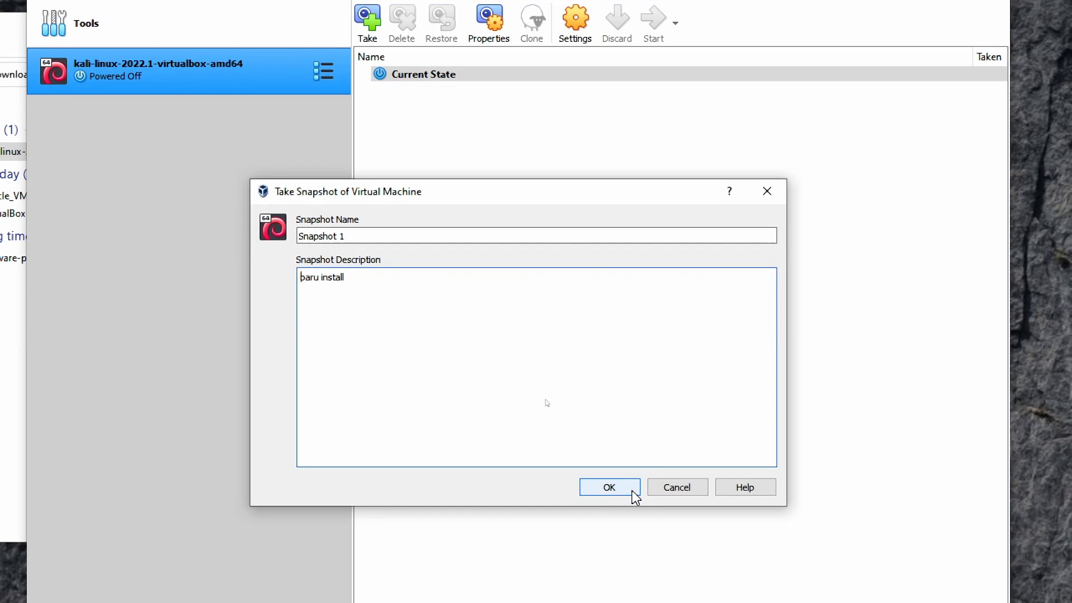
pyautogui.click(632, 568)
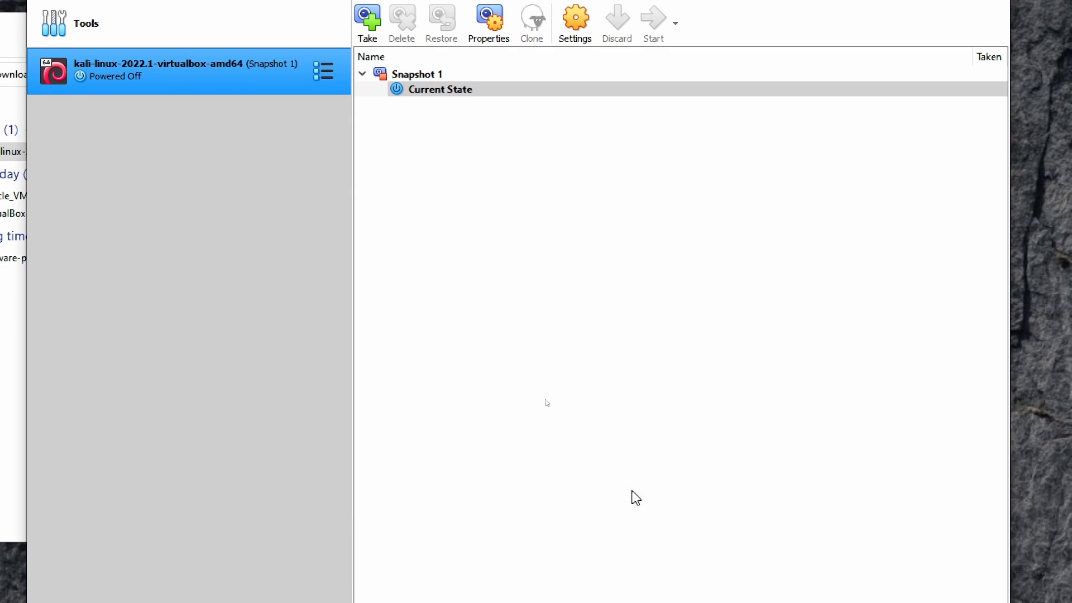
# - Restore the Kali machine to Snapshot 1 and return to the machine's details view
pyautogui.click(428, 78)
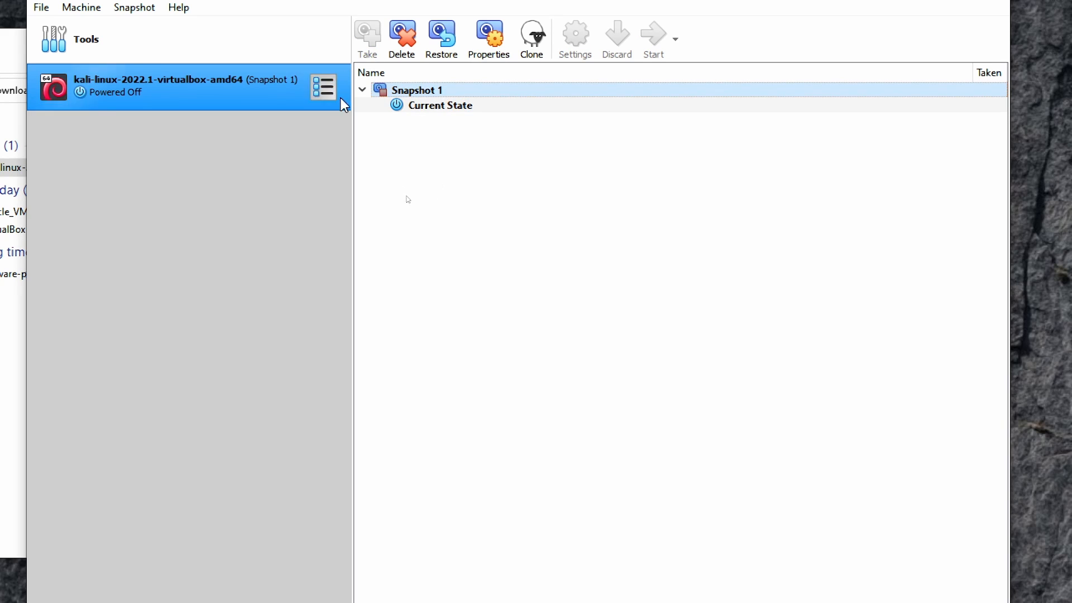
pyautogui.click(425, 106)
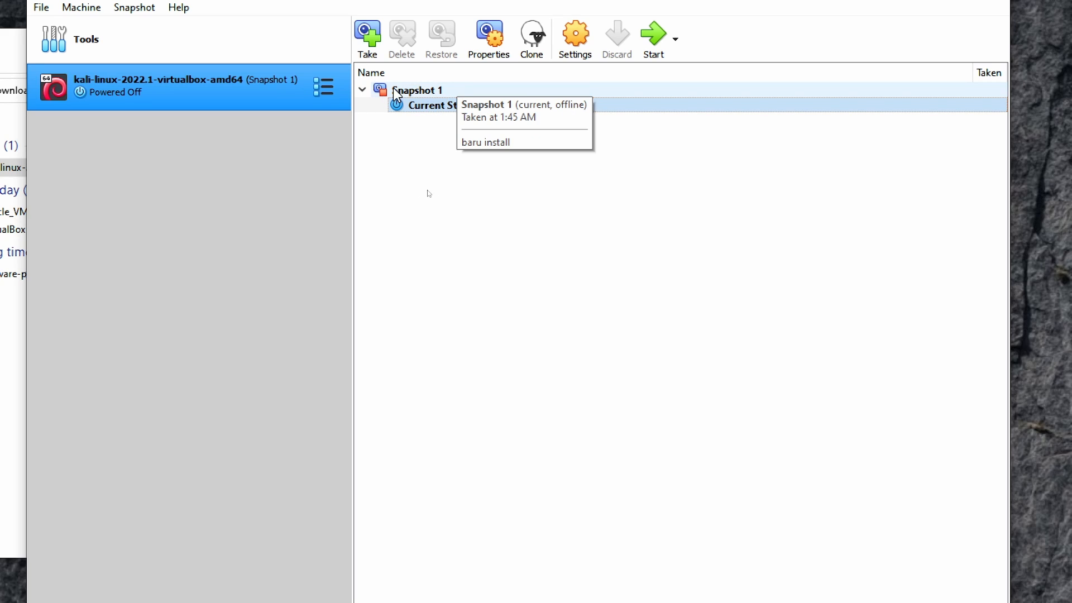
pyautogui.click(428, 92)
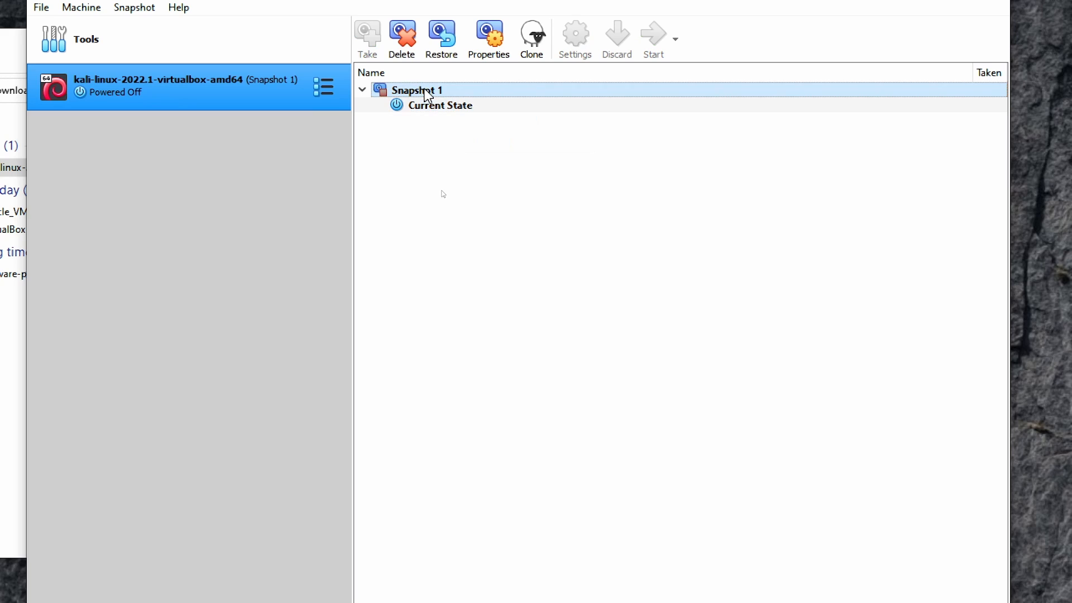
pyautogui.click(443, 39)
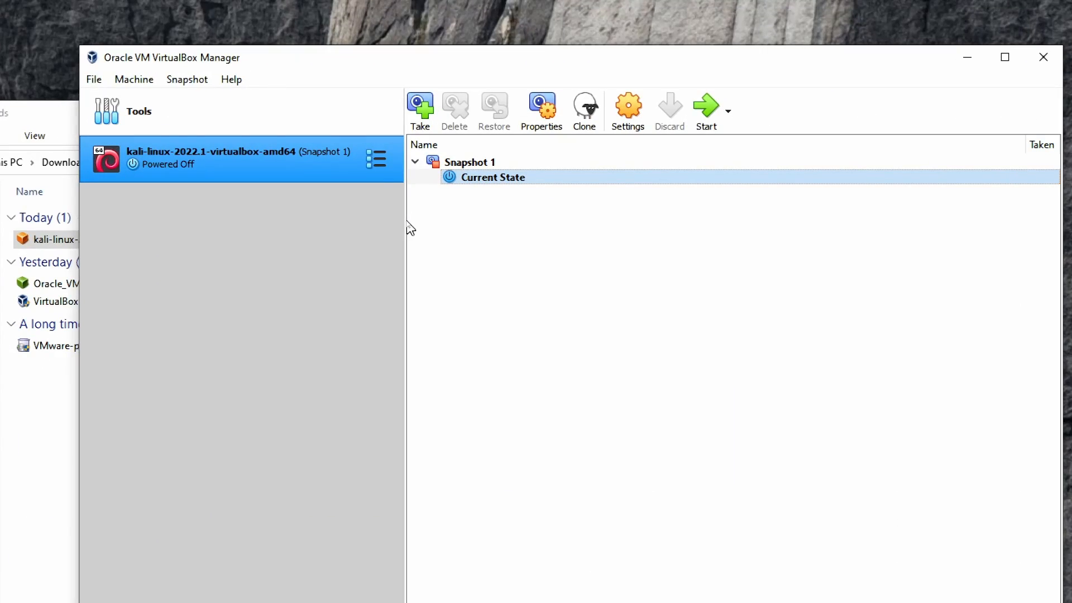
pyautogui.click(376, 160)
pyautogui.click(441, 160)
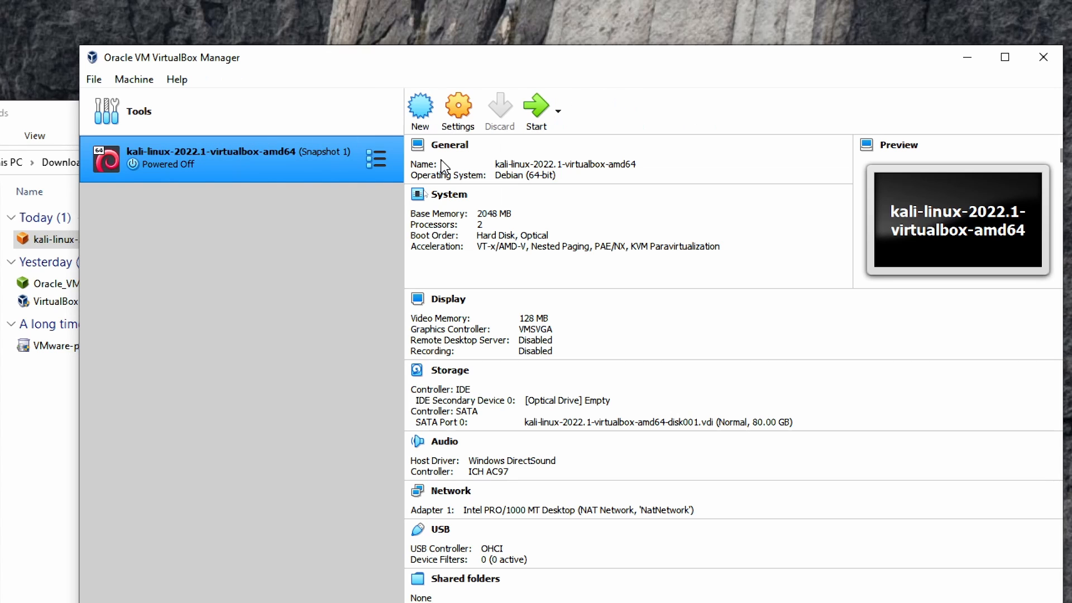
pyautogui.scroll(-1, 530, 262)
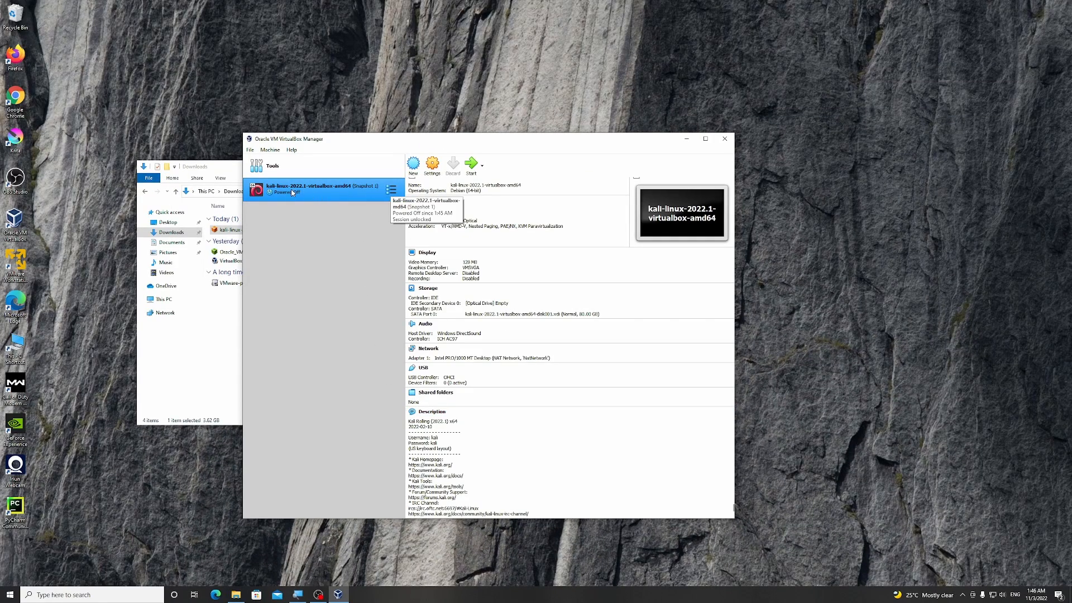
# - Rename the virtual machine to kali-linux in its general settings and save the change
pyautogui.click(432, 165)
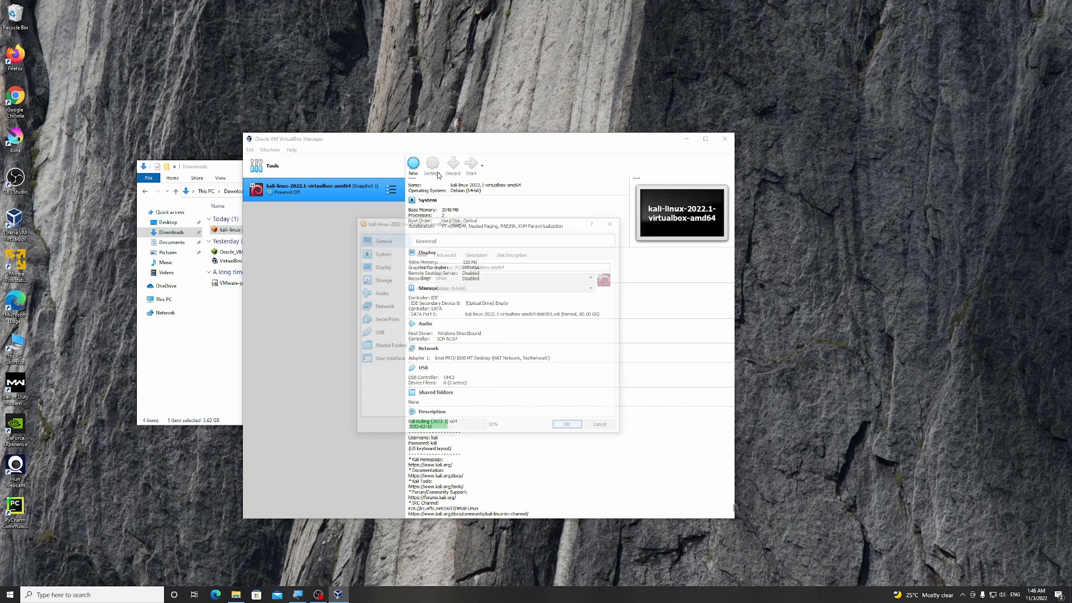
pyautogui.click(494, 266)
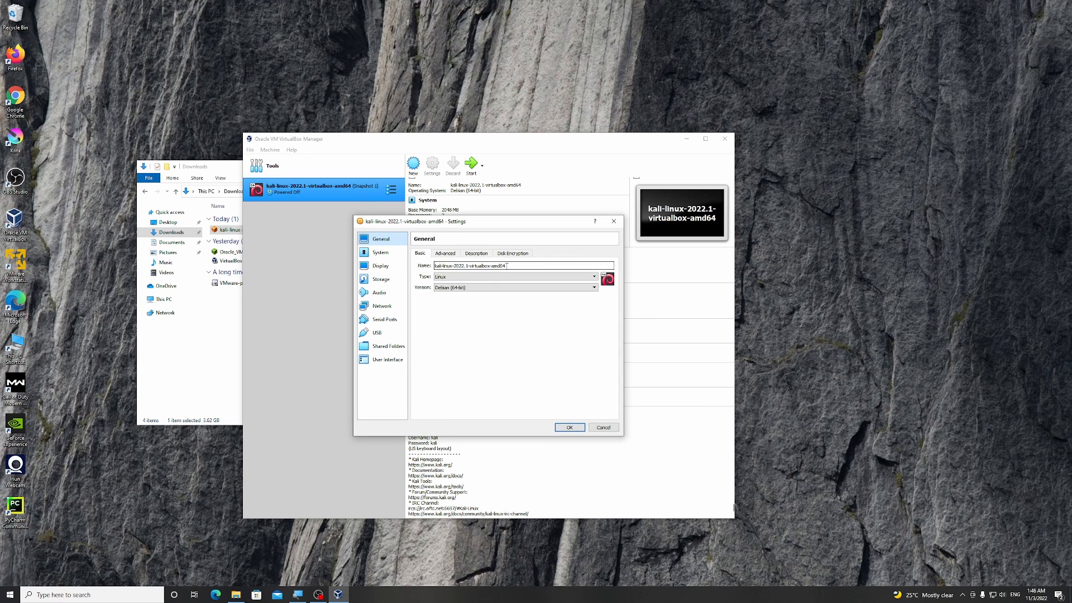
pyautogui.moveTo(505, 265); pyautogui.dragTo(456, 266)
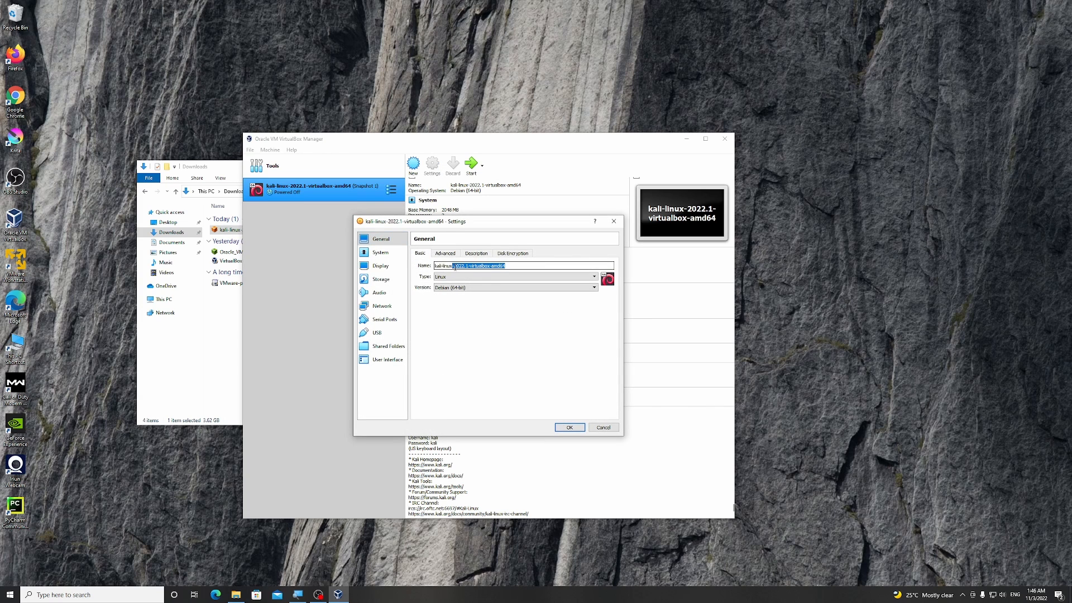
pyautogui.press('BackSpace')
pyautogui.click(569, 428)
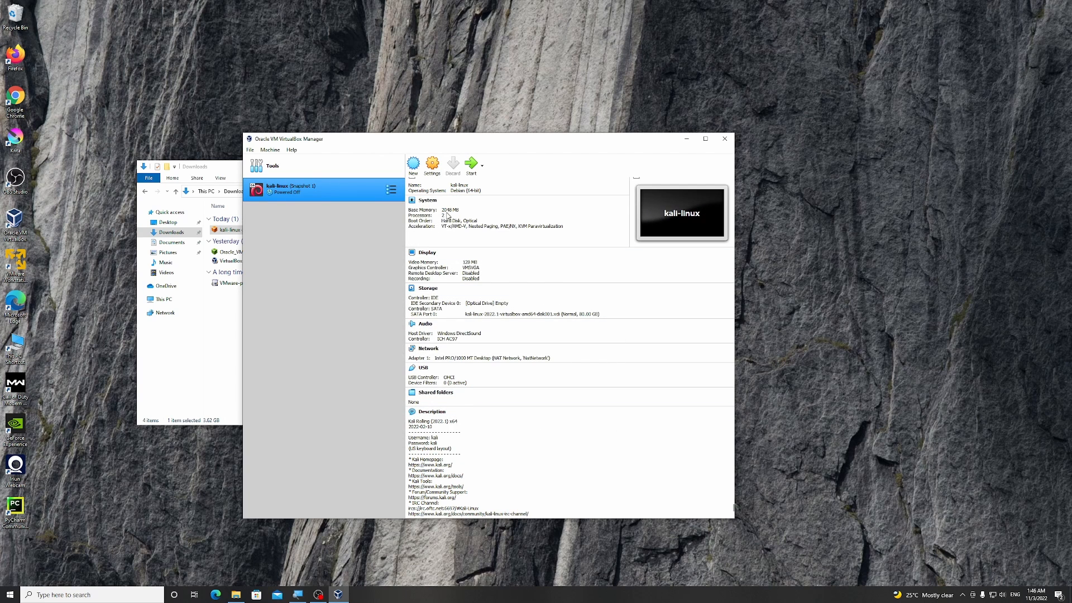
# - Check the base memory and processor allocation in the kali-linux machine's System settings, then accept and close the settings
pyautogui.click(434, 167)
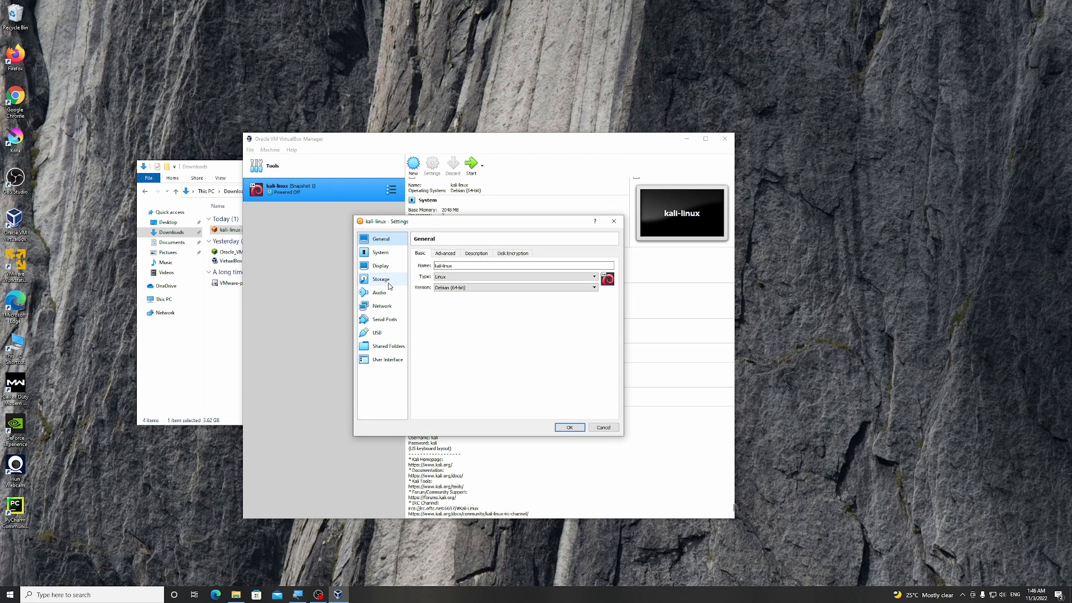
pyautogui.click(385, 255)
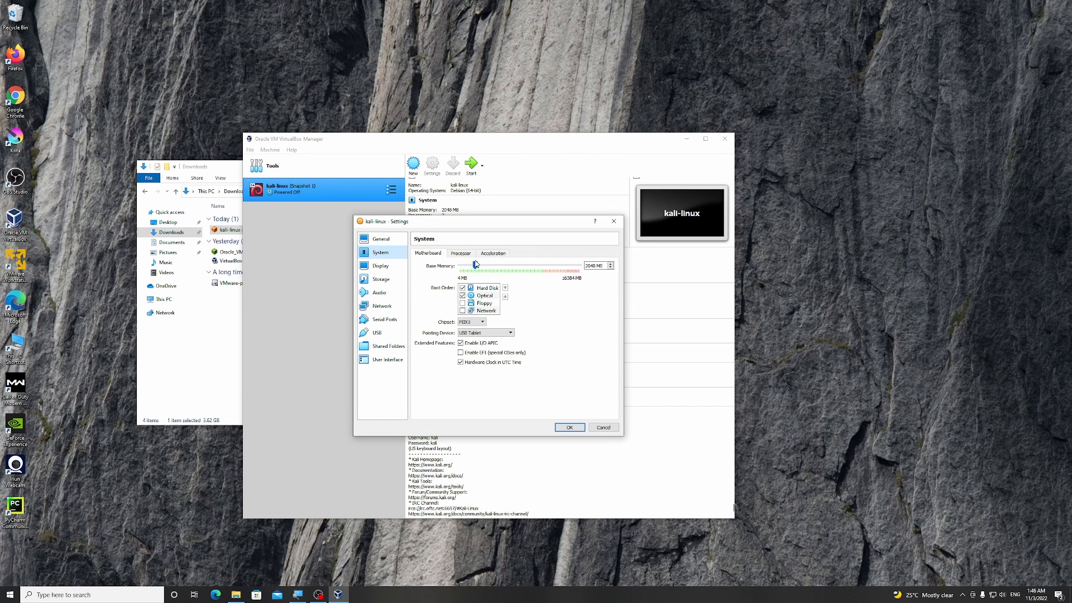
pyautogui.moveTo(475, 265)
pyautogui.mouseDown()
pyautogui.moveTo(543, 269)
pyautogui.moveTo(475, 273)
pyautogui.mouseUp()
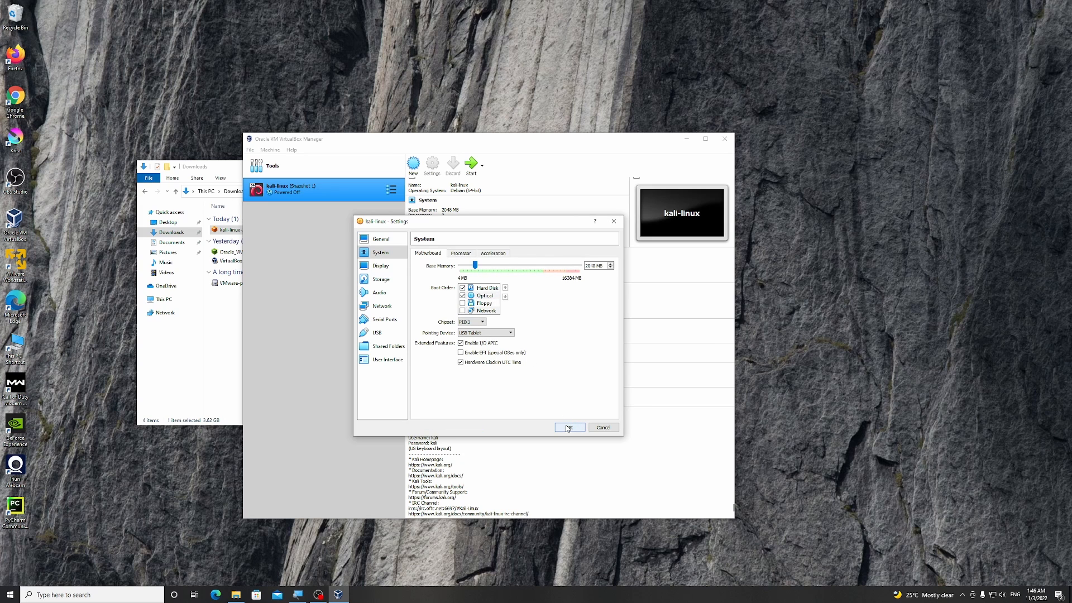
pyautogui.click(460, 254)
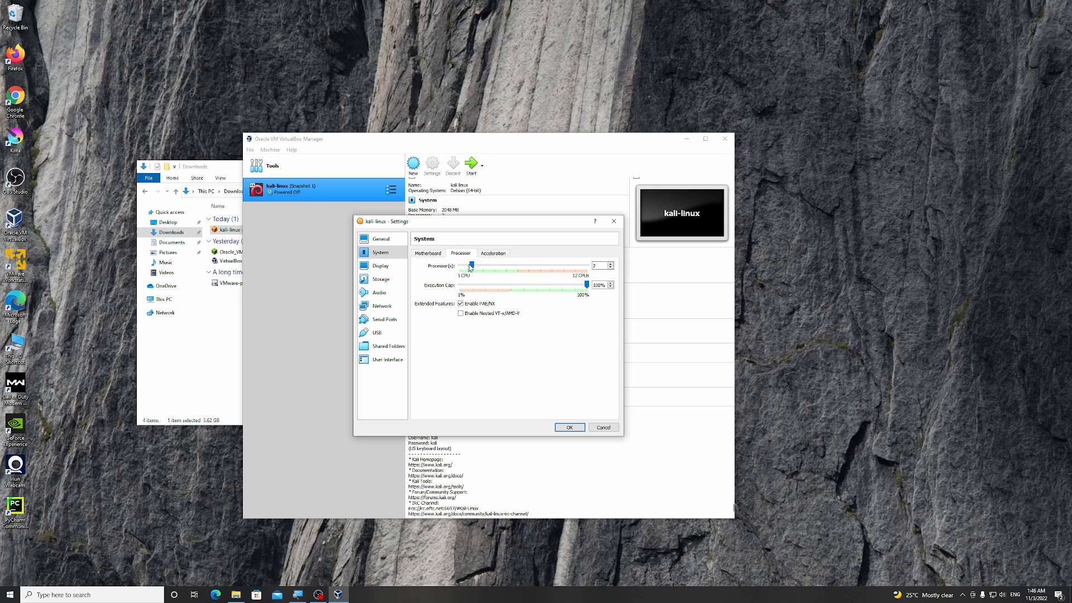
pyautogui.moveTo(470, 268)
pyautogui.mouseDown()
pyautogui.moveTo(534, 270)
pyautogui.moveTo(473, 279)
pyautogui.mouseUp()
pyautogui.click(568, 428)
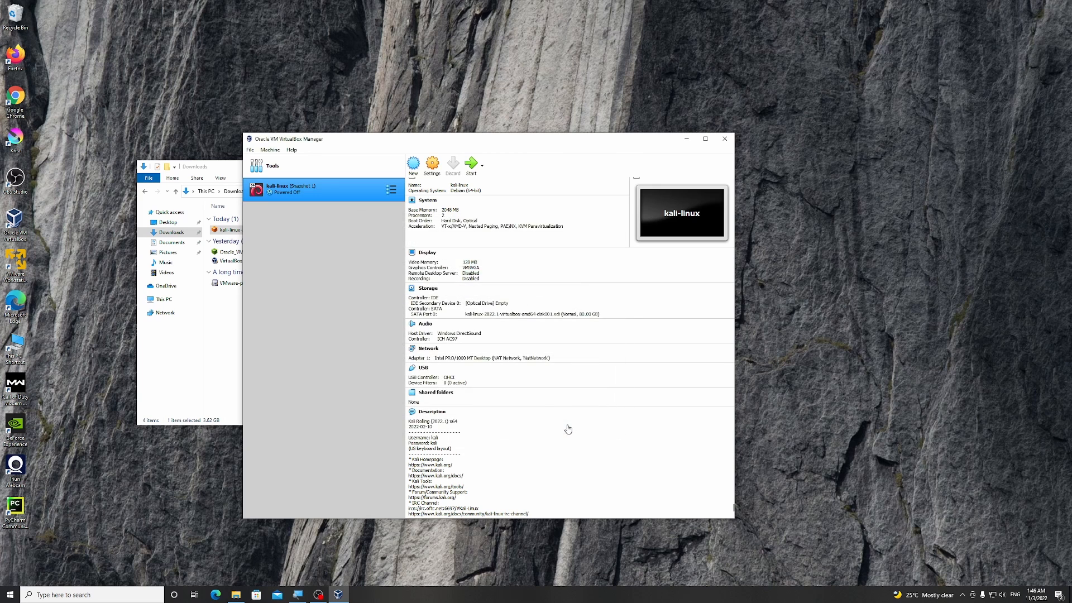
# - Start the kali-linux virtual machine and dismiss the capture notices in its window
pyautogui.hotkey('ctrl', 's')
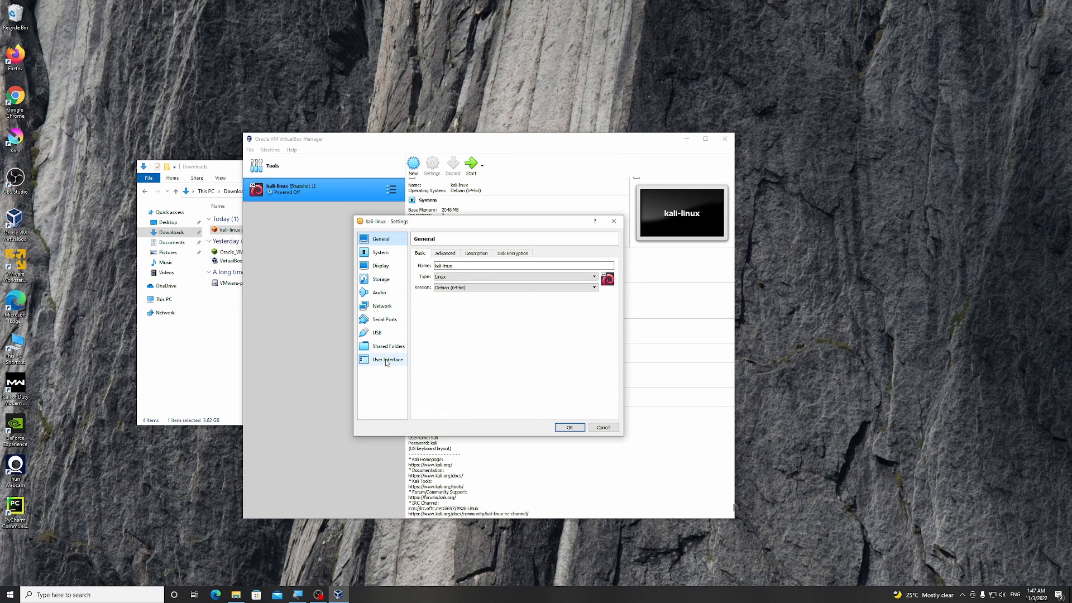
pyautogui.click(613, 221)
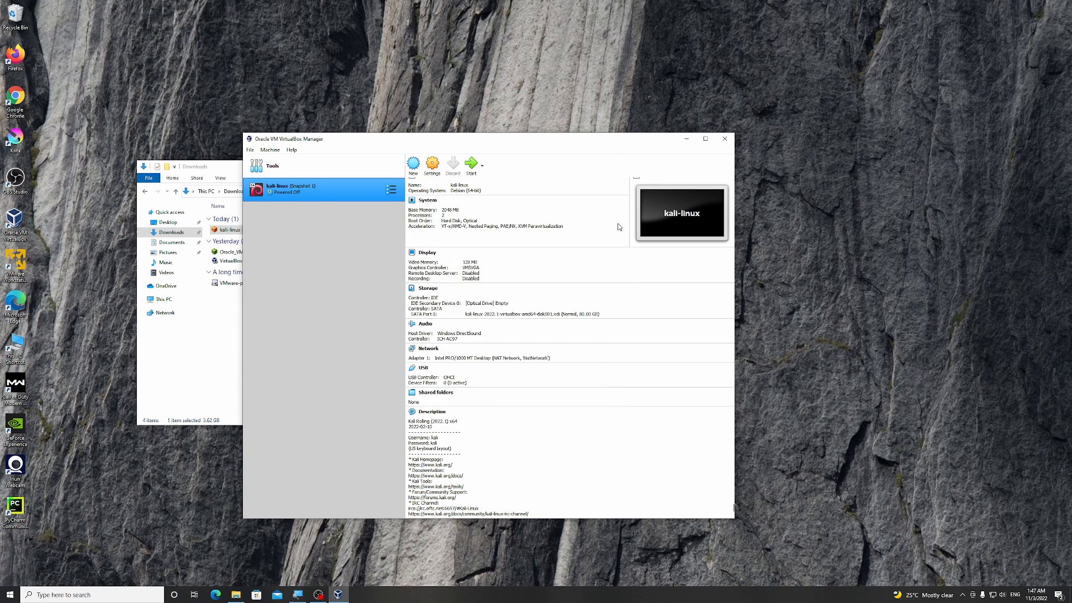
pyautogui.click(474, 167)
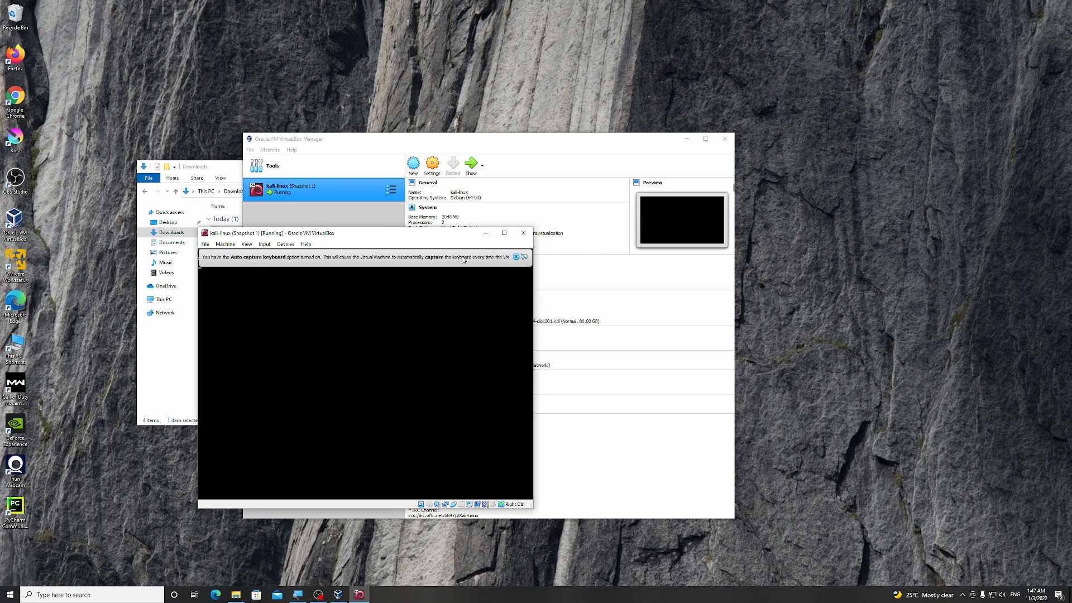
pyautogui.click(524, 257)
pyautogui.click(524, 257)
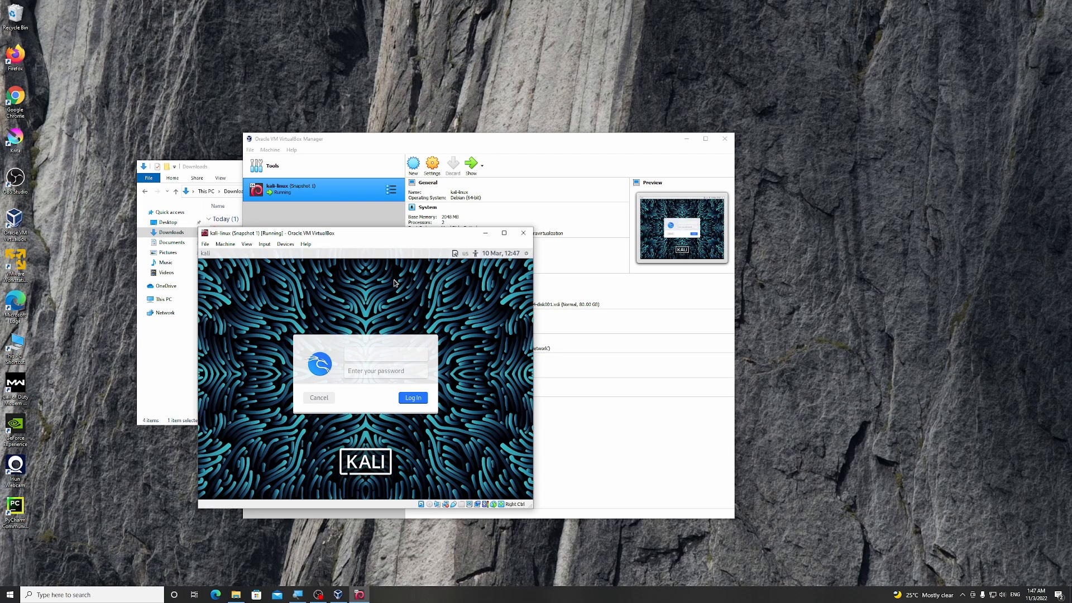
# - Switch the running kali-linux machine's window to full-screen mode and accept the switch
pyautogui.click(246, 247)
pyautogui.click(259, 256)
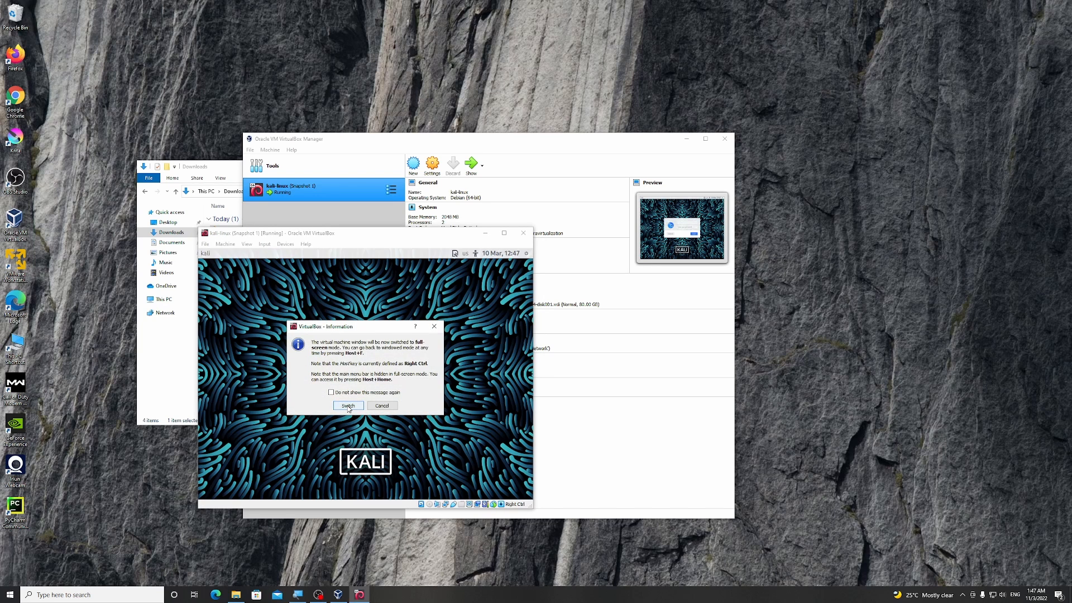
pyautogui.click(348, 405)
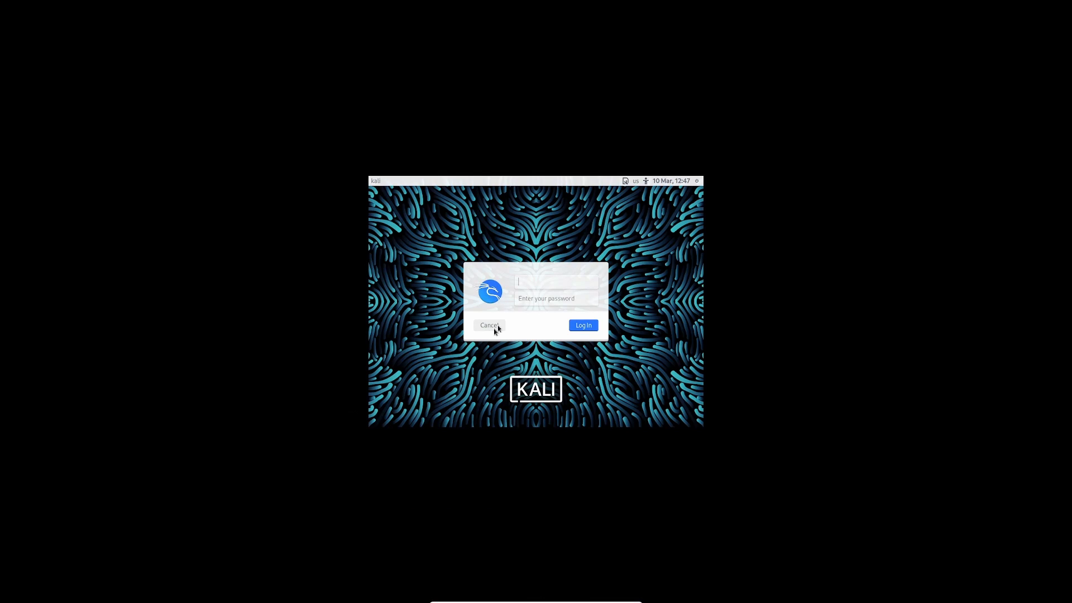
# - Log in to Kali by entering the account's username and password on the login screen
pyautogui.click(539, 297)
pyautogui.write('kali')
pyautogui.click(581, 328)
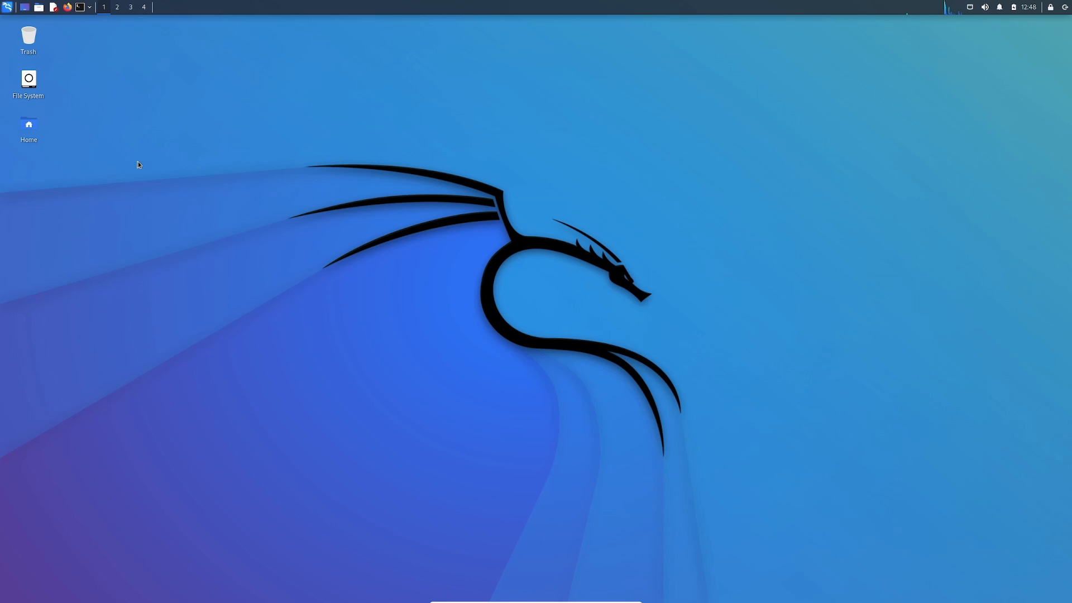
# - Look through the Kali applications menu, including the Kali & OffSec Links category, and return to the desktop
pyautogui.click(7, 8)
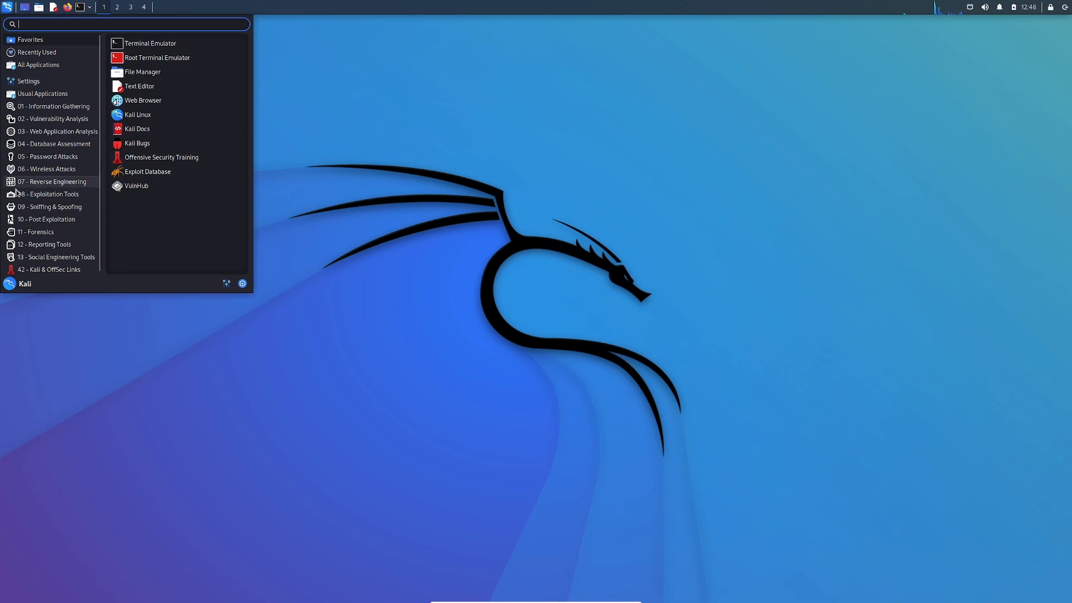
pyautogui.click(26, 269)
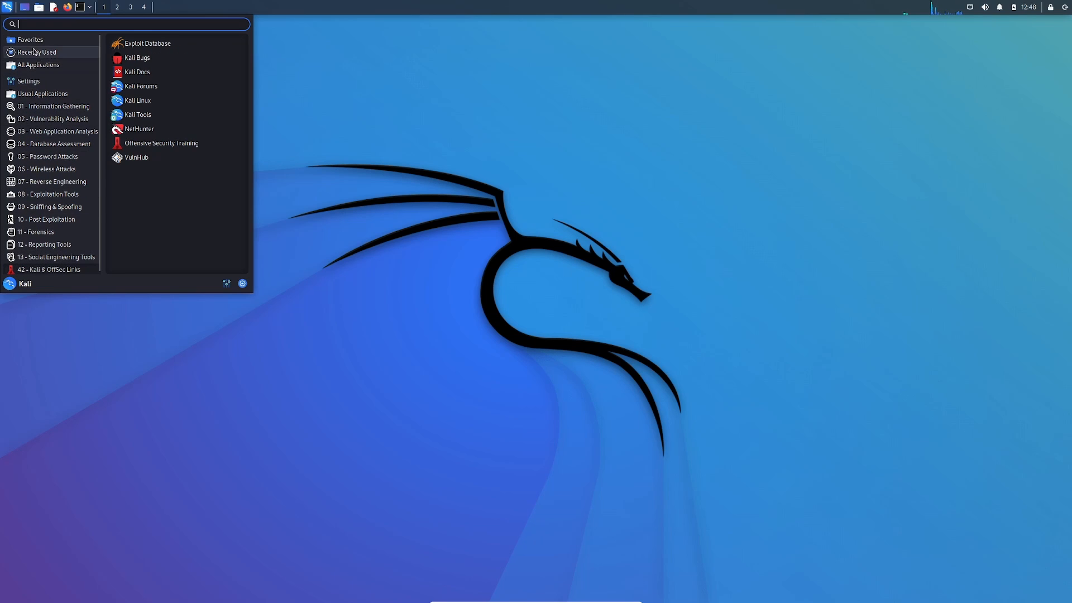
pyautogui.click(24, 7)
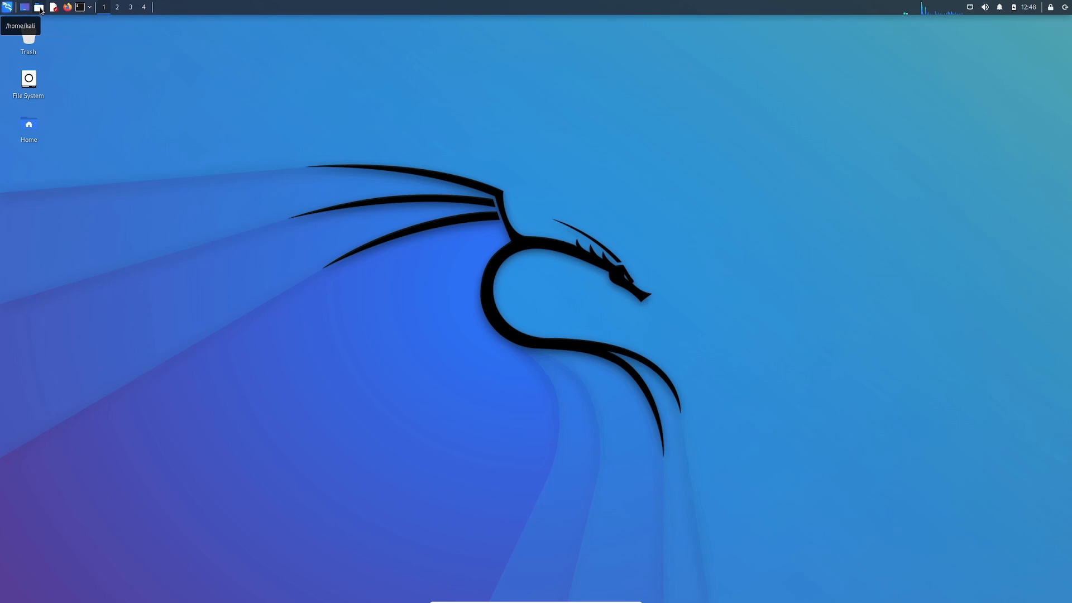
# - Open the kali home folder, look inside its Downloads folder, go back and close the file manager
pyautogui.click(40, 9)
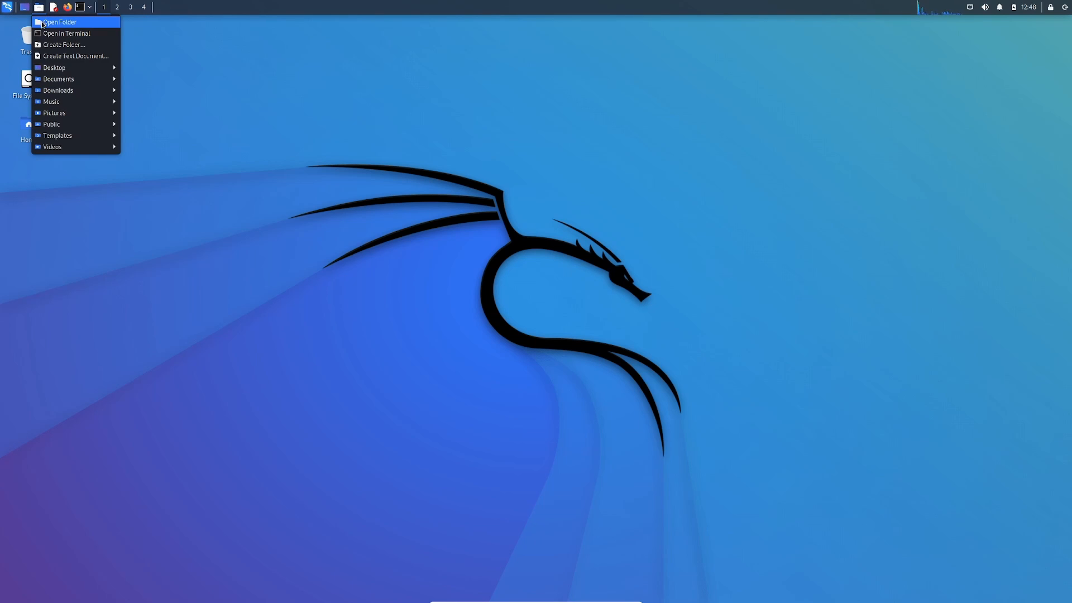
pyautogui.click(41, 21)
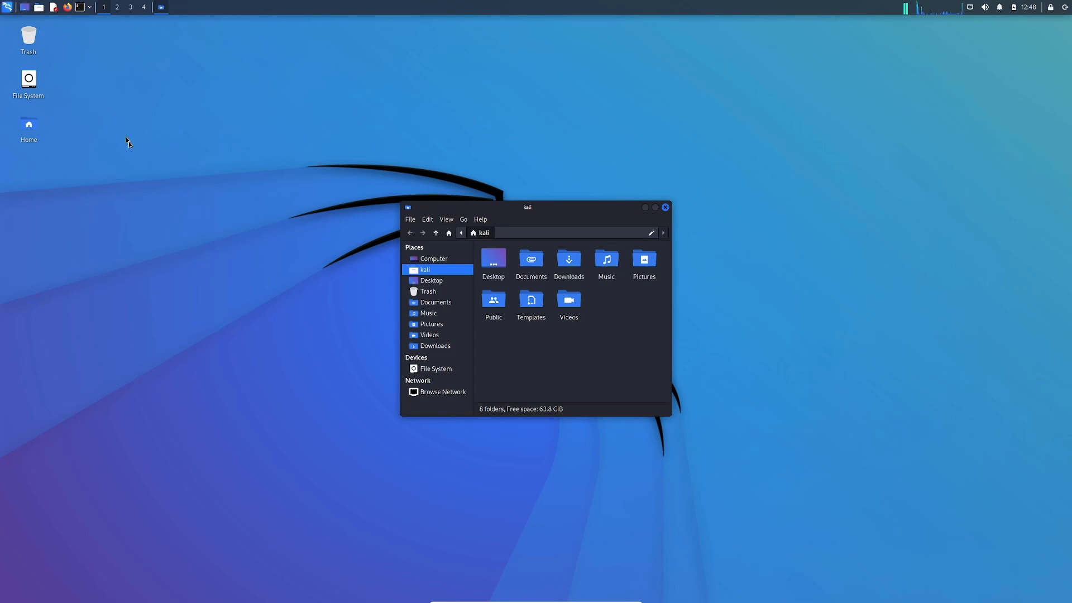
pyautogui.click(533, 264)
pyautogui.click(581, 268)
pyautogui.doubleClick(571, 267)
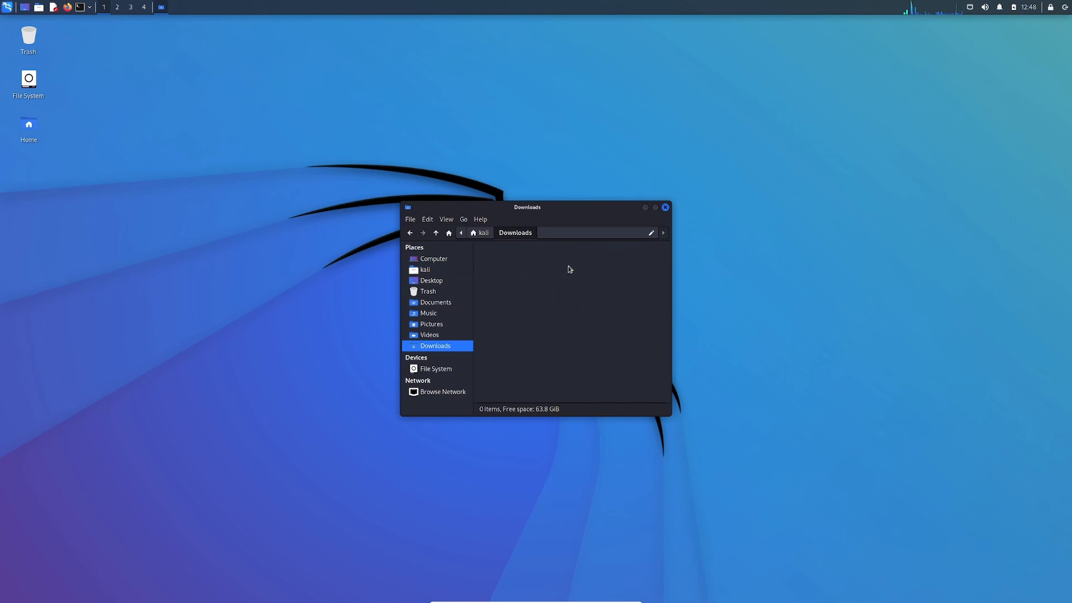
pyautogui.click(413, 233)
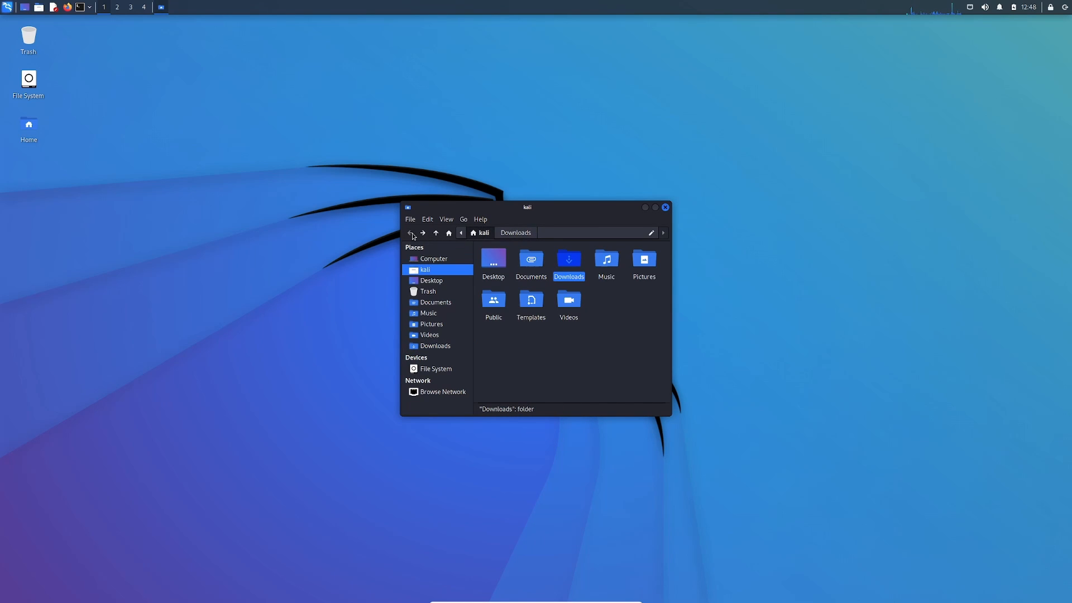
pyautogui.click(665, 207)
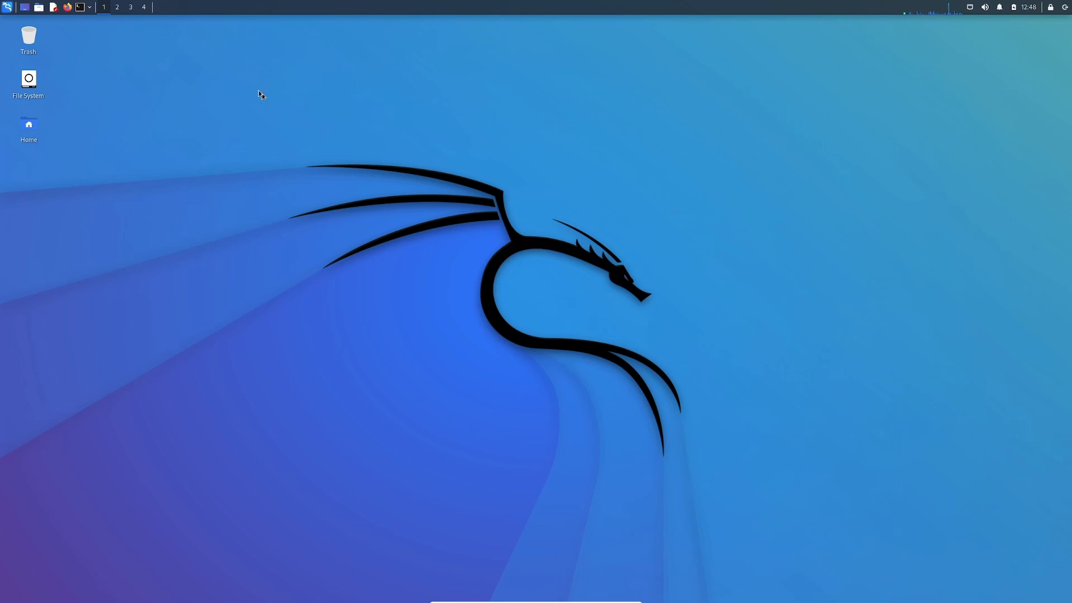
# - Open Firefox in Kali, close the duplicate browser window and maximize the remaining one
pyautogui.click(67, 8)
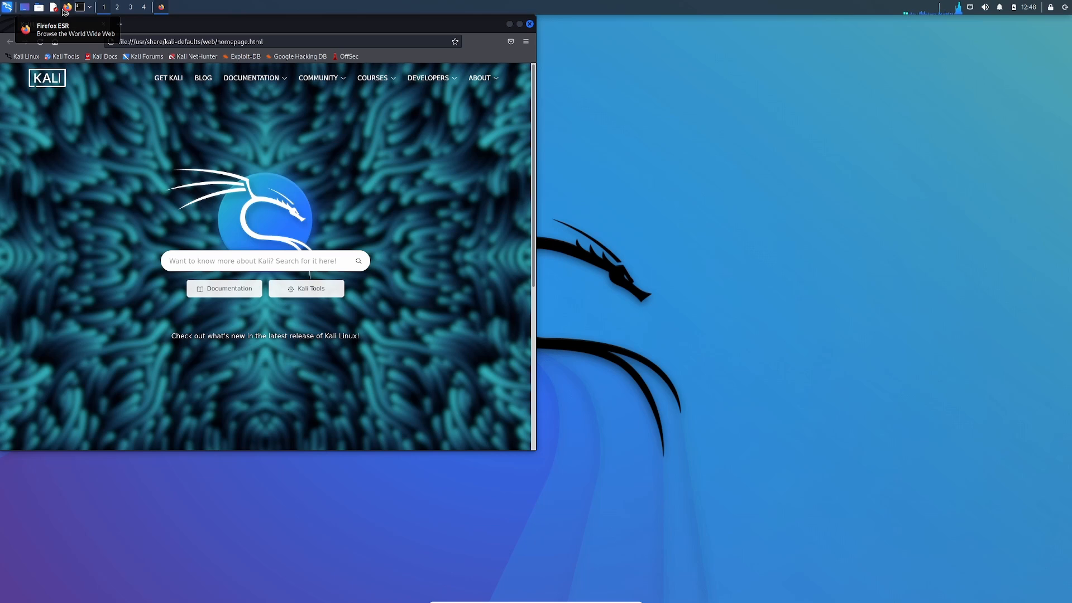
pyautogui.click(65, 9)
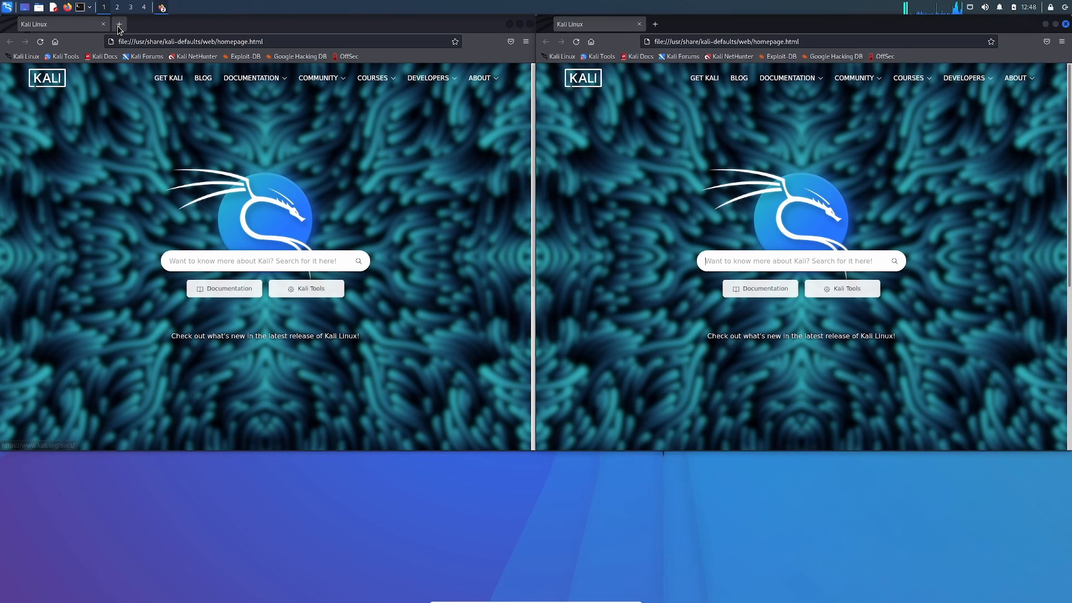
pyautogui.click(1065, 24)
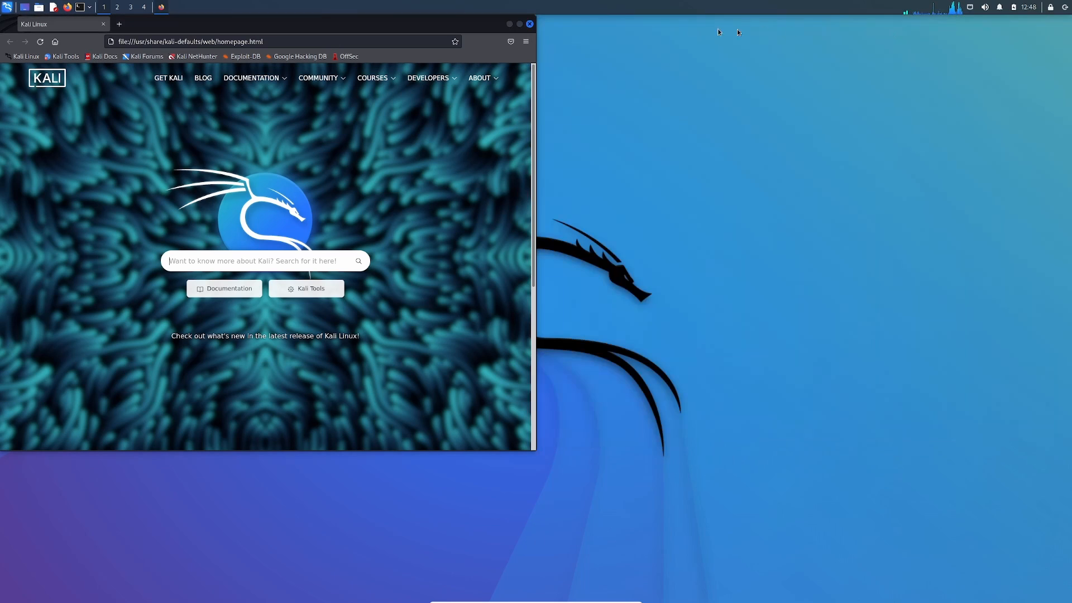
pyautogui.click(519, 24)
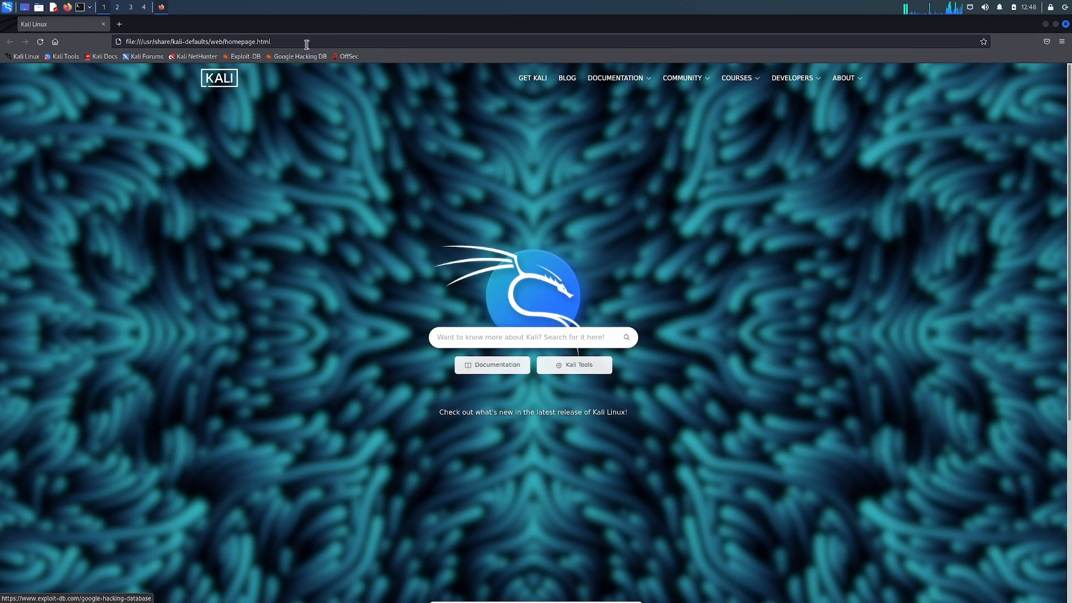
# - Visit the Kali Linux website and its documentation page, then close the browser
pyautogui.moveTo(282, 41); pyautogui.dragTo(40, 45)
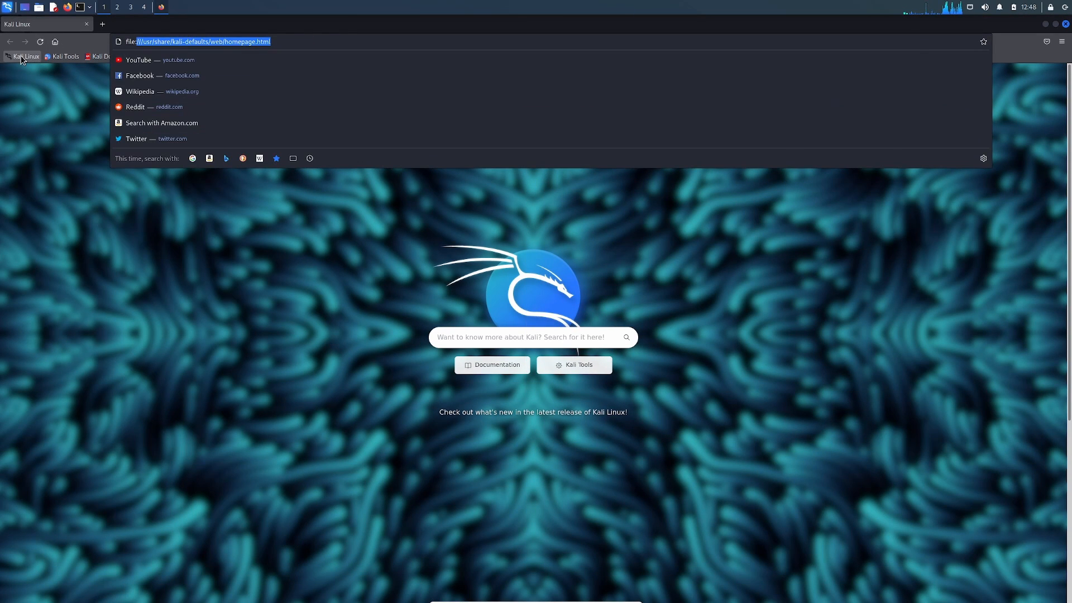
pyautogui.click(21, 56)
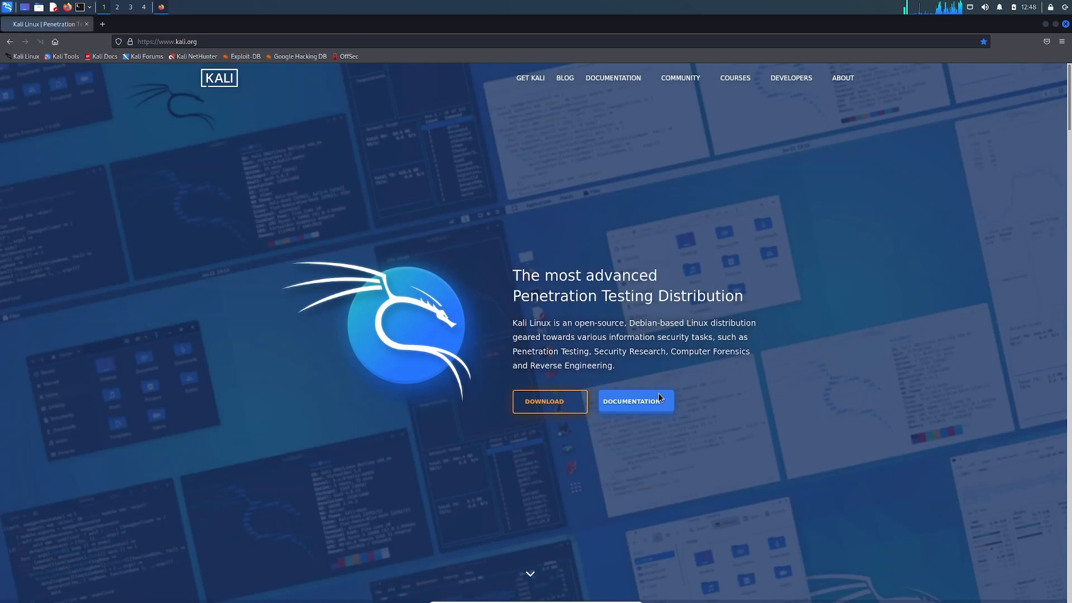
pyautogui.click(659, 397)
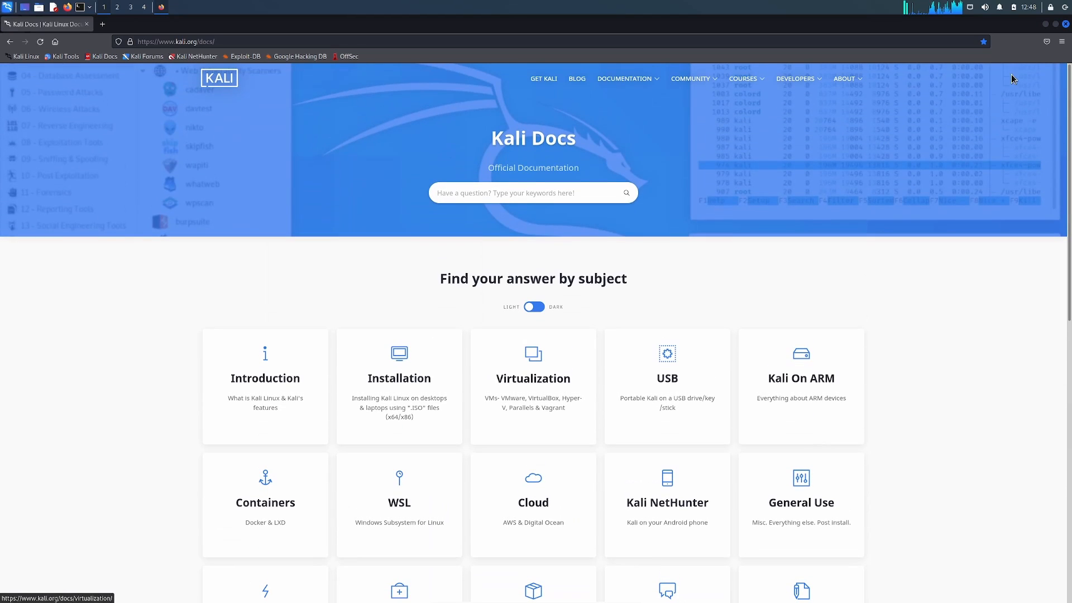
pyautogui.click(1065, 24)
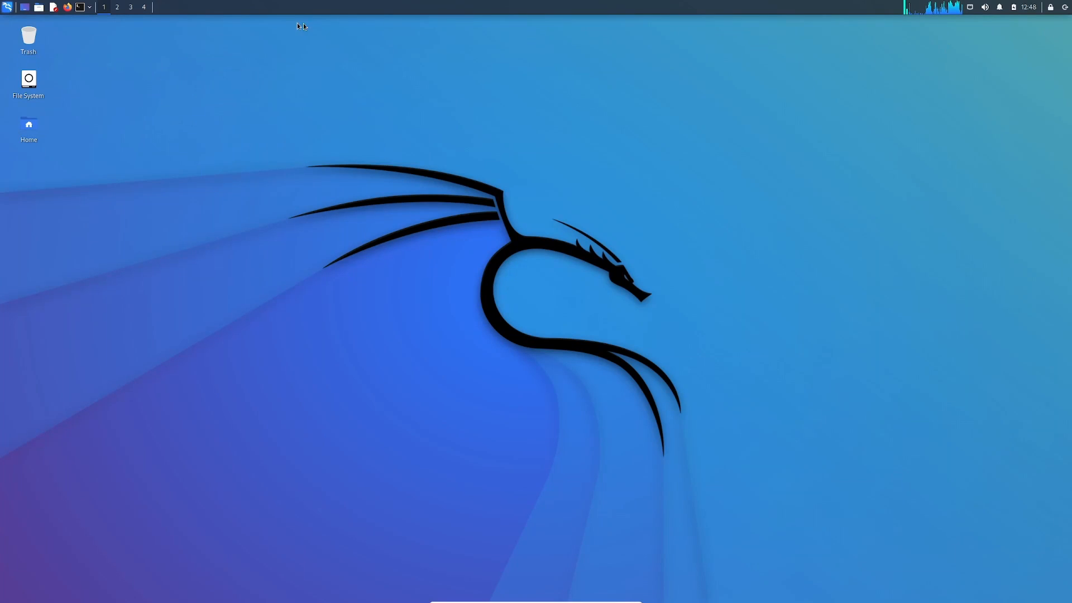
# - Open the Mousepad text editor for a look and close it
pyautogui.click(54, 7)
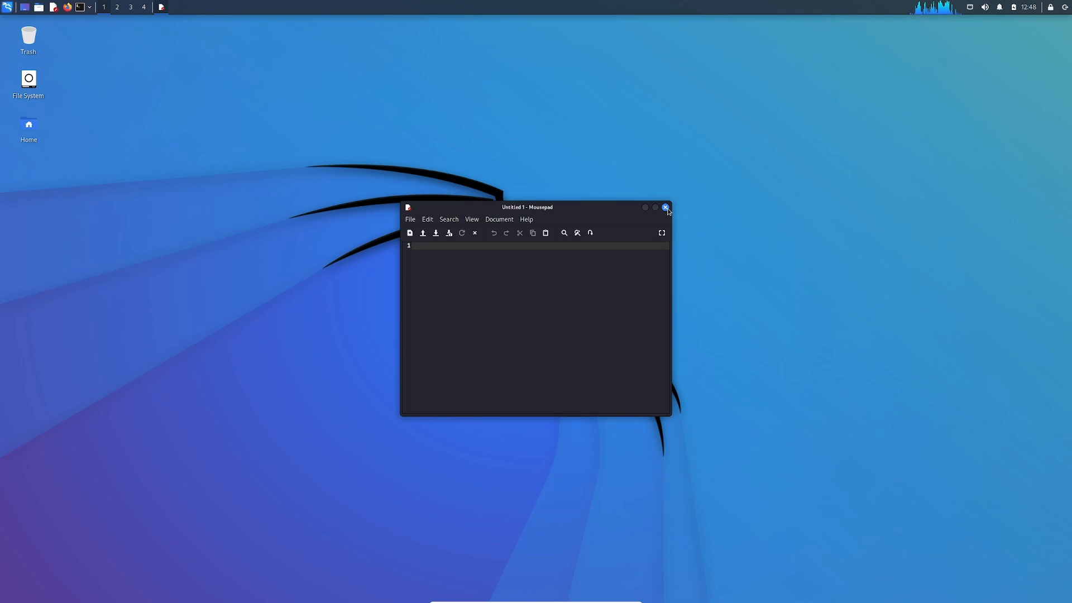
pyautogui.click(666, 208)
# - Open a terminal near the middle of the desktop, close the extra terminal window, and enlarge the remaining window and its text
pyautogui.click(80, 7)
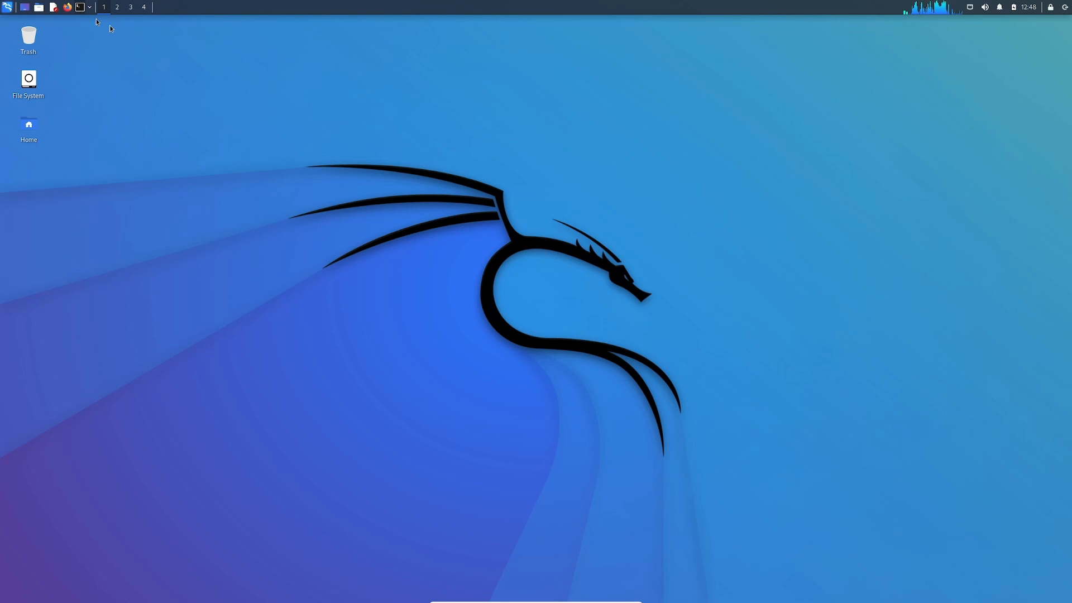
pyautogui.moveTo(223, 33); pyautogui.dragTo(536, 218)
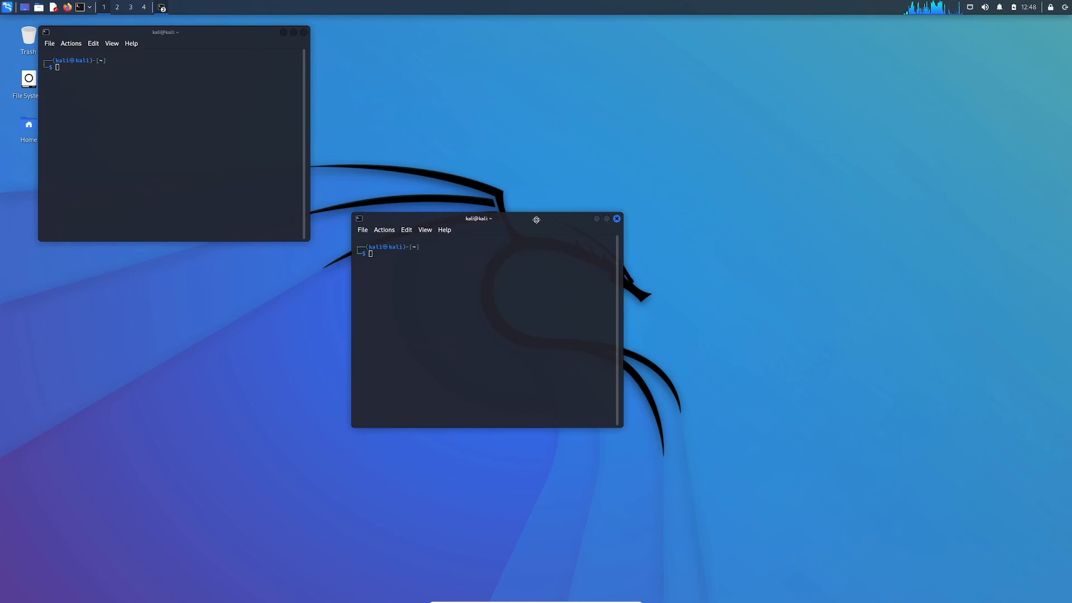
pyautogui.click(304, 32)
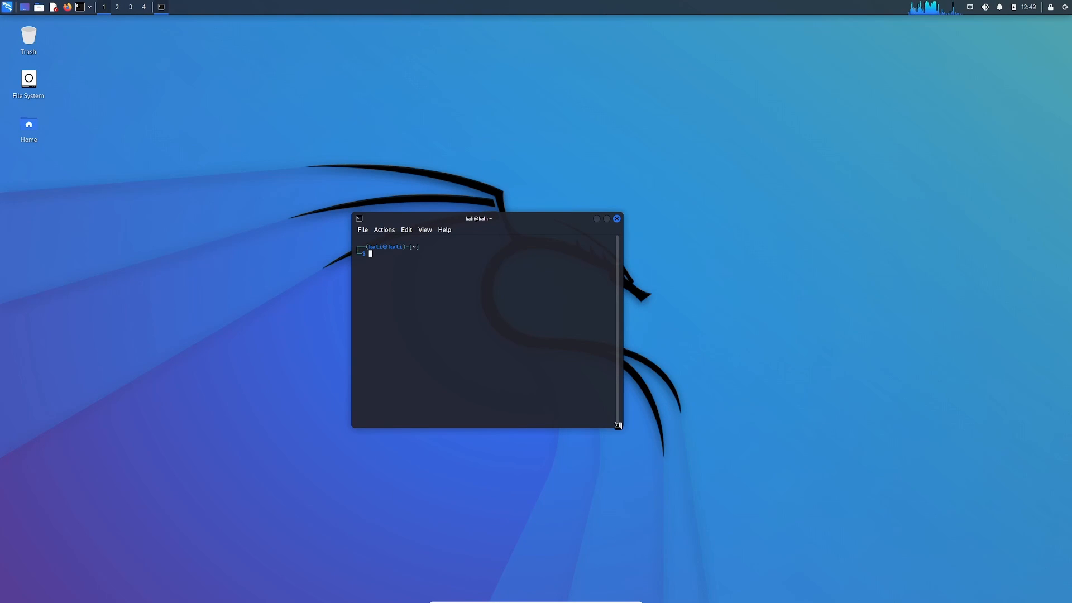
pyautogui.moveTo(617, 425); pyautogui.dragTo(782, 458)
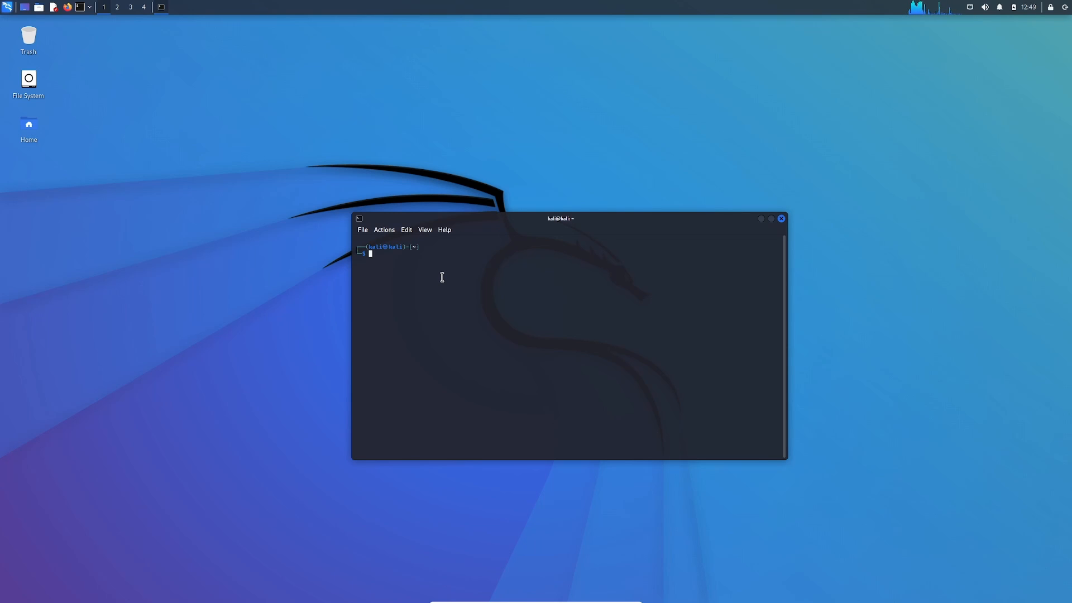
pyautogui.write('s')
pyautogui.press('BackSpace')
pyautogui.hotkey('ctrl', '+')
pyautogui.hotkey('ctrl', '+')
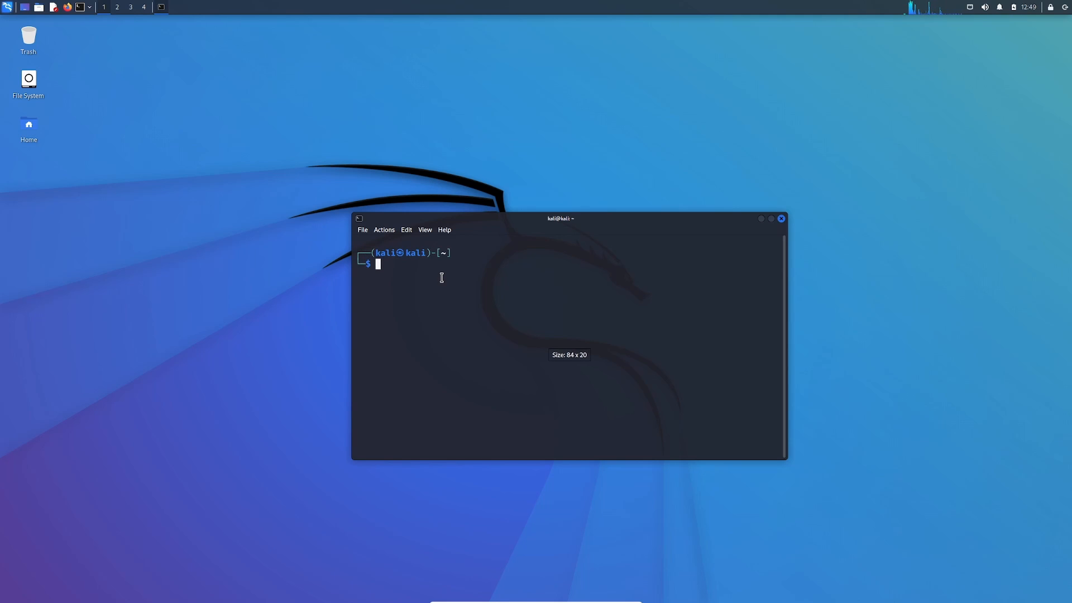
# - Change the kali account's password with passwd, entering the current password and the new password twice, and highlight the final output line
pyautogui.write('passwd')
pyautogui.press('Return')
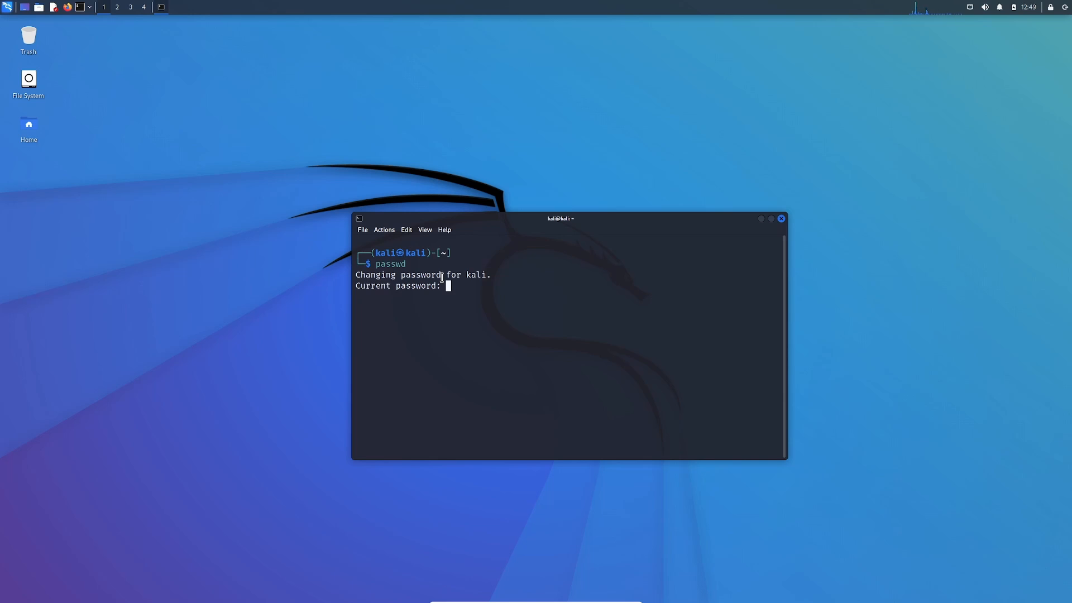
pyautogui.press('Return')
pyautogui.press('Return')
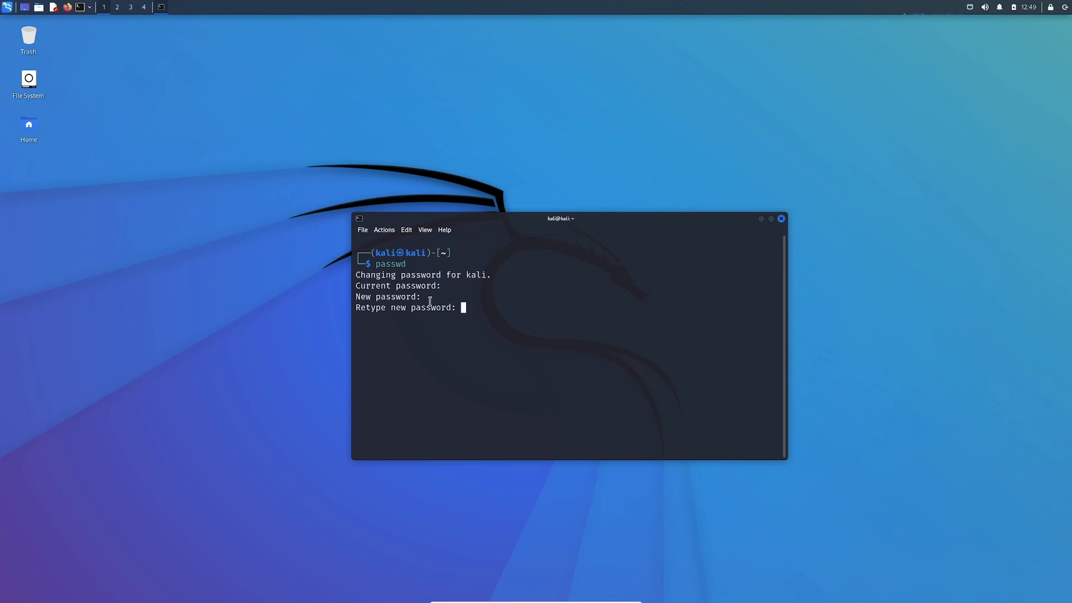
pyautogui.press('Return')
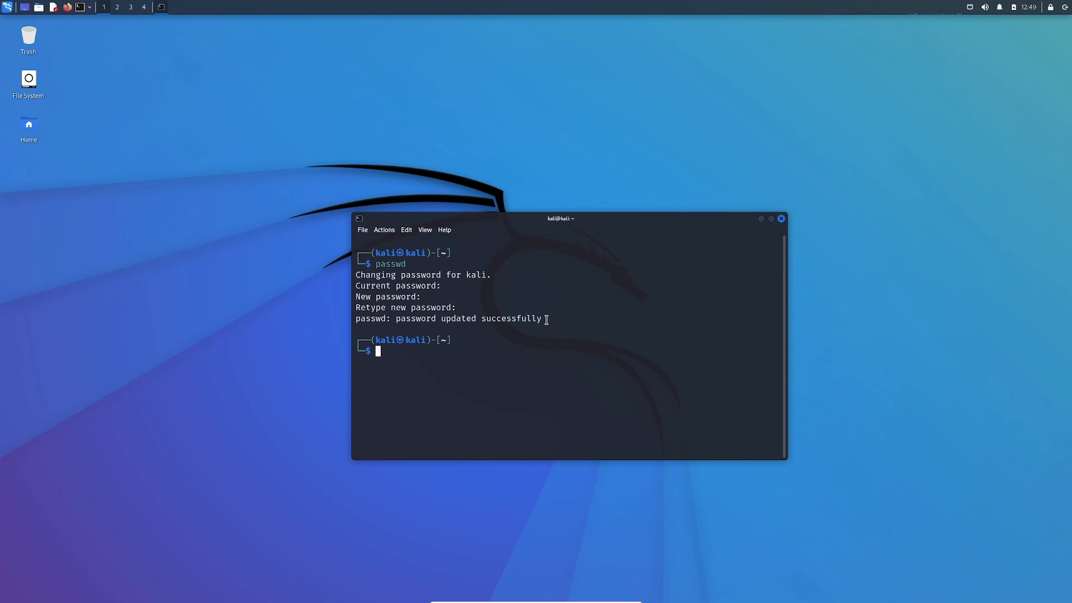
pyautogui.moveTo(547, 319); pyautogui.dragTo(353, 320)
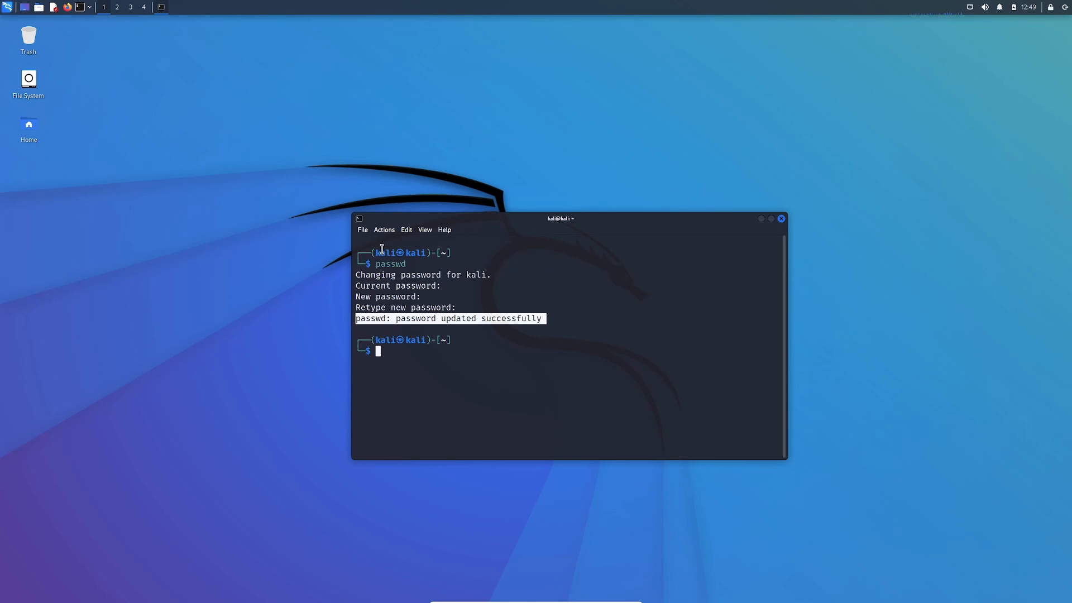
# - Examine the tool categories in the Kali applications menu, including Information Gathering and Reverse Engineering
pyautogui.click(6, 7)
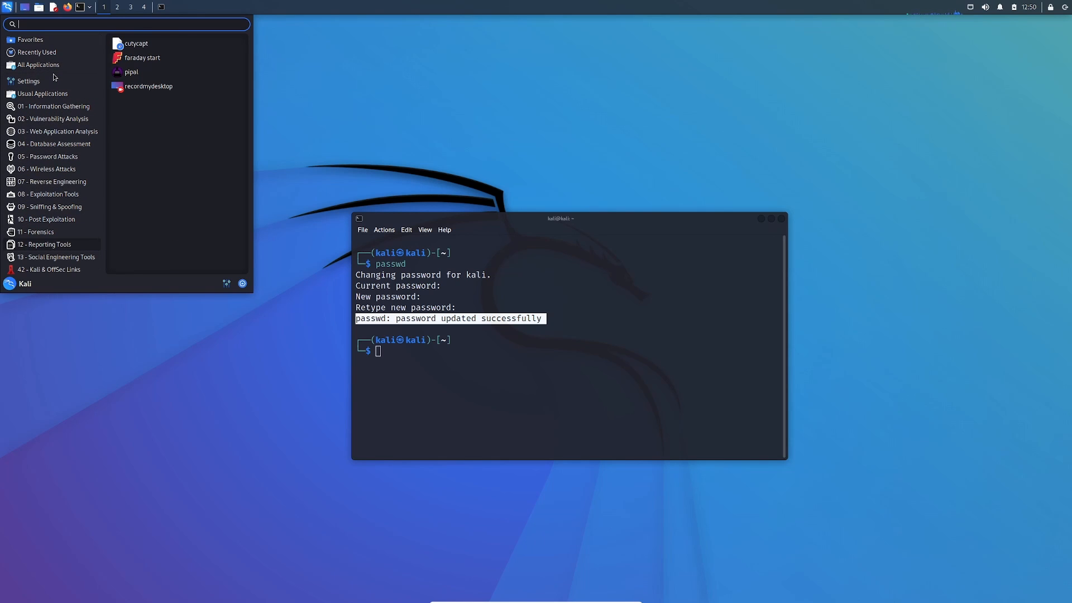
pyautogui.click(42, 106)
pyautogui.click(34, 185)
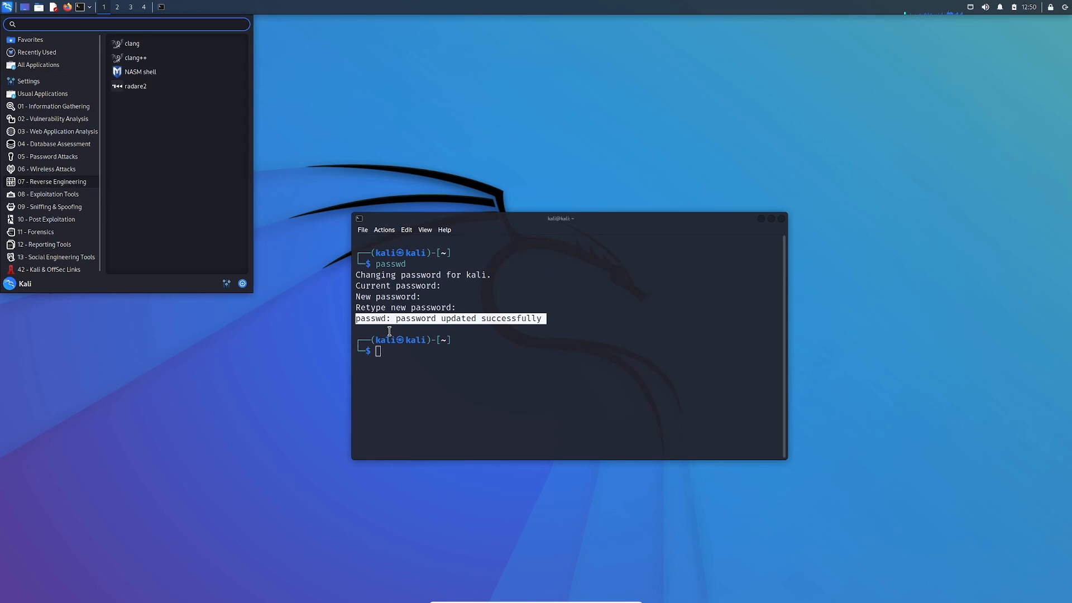
# - Run sudo apt-get update && sudo apt-get upgrade -y in the terminal, entering the kali account's password for sudo
pyautogui.click(393, 347)
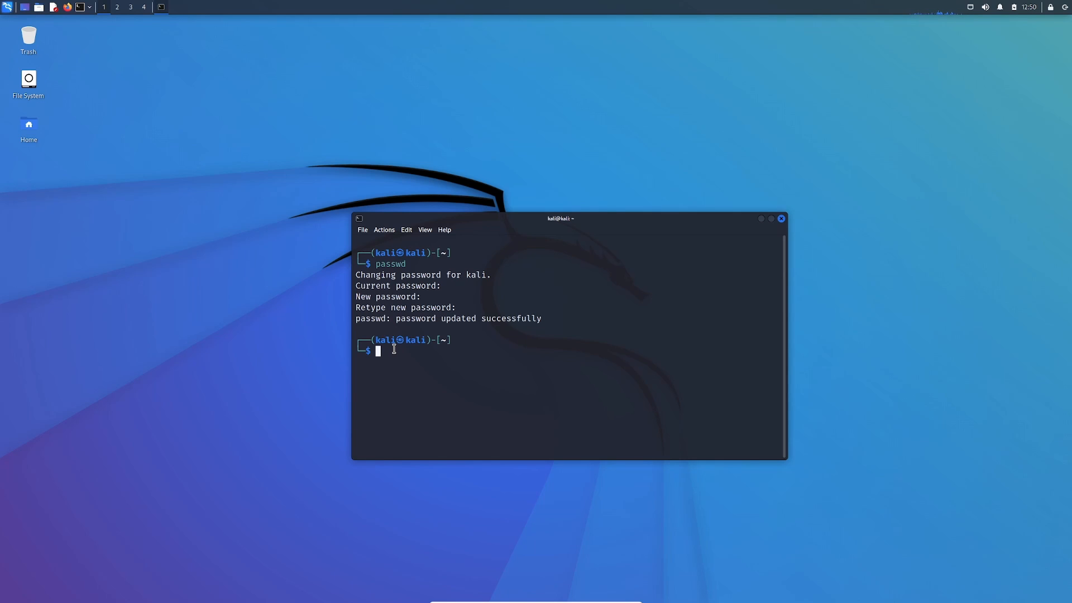
pyautogui.write('sudo apt-get update &&')
pyautogui.write('sudo apt-get upgrade')
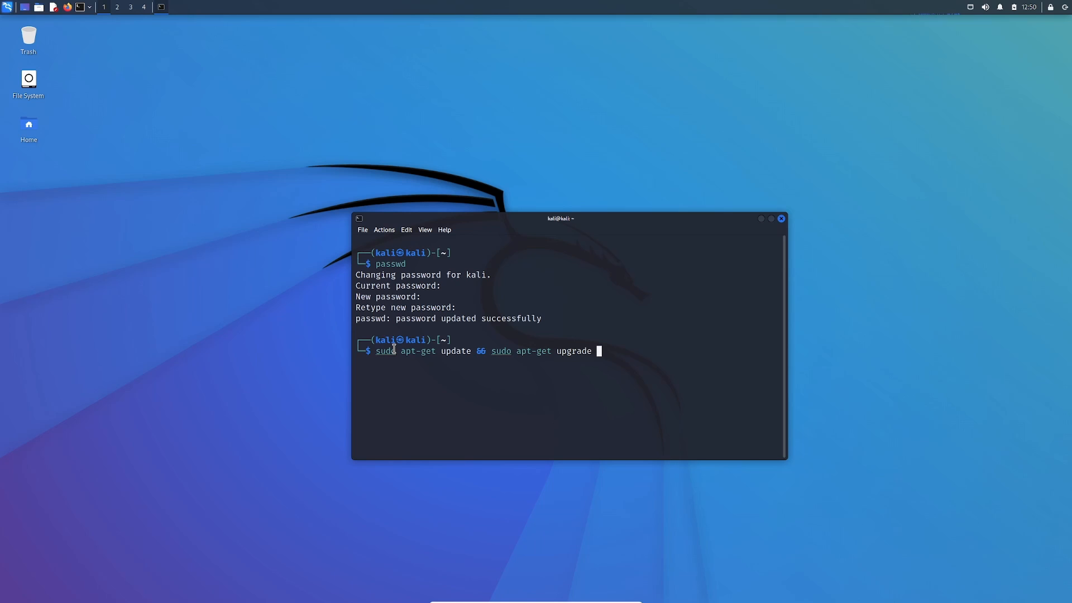
pyautogui.write(' -y')
pyautogui.press('BackSpace')
pyautogui.press('BackSpace')
pyautogui.write('-y')
pyautogui.press('Return')
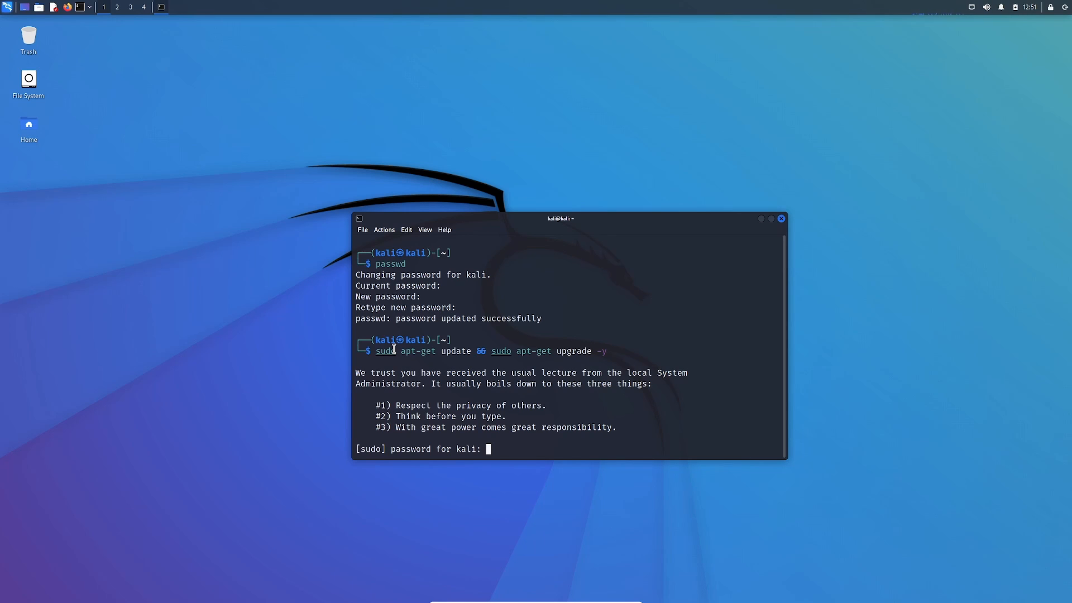
pyautogui.press('Return')
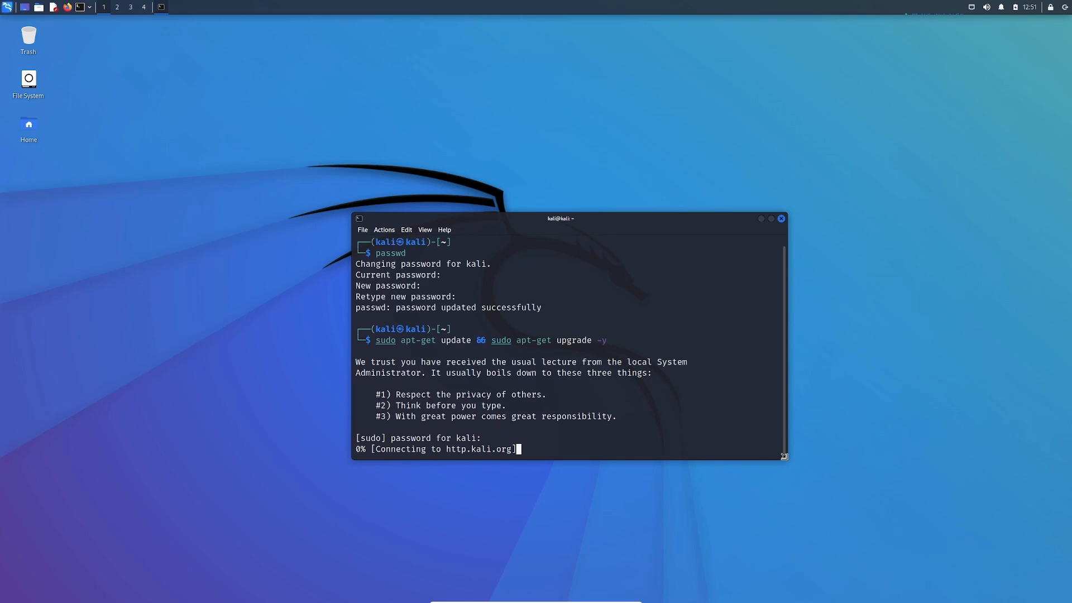
# - Enlarge the terminal window to about 89 x 28 characters and move it toward the desktop's upper-left area
pyautogui.moveTo(784, 455); pyautogui.dragTo(805, 503)
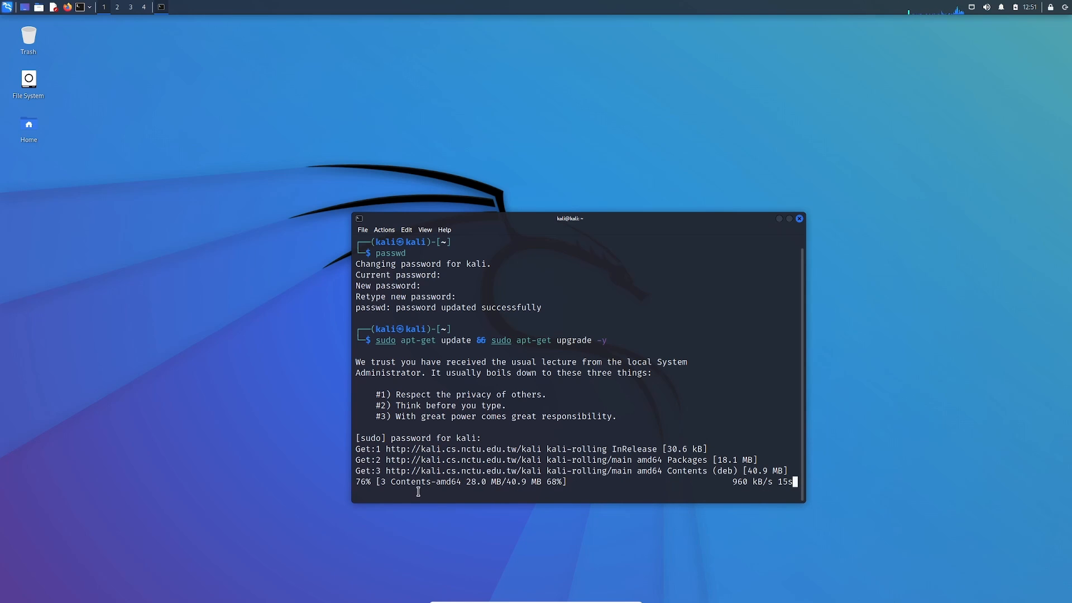
pyautogui.moveTo(803, 505); pyautogui.dragTo(810, 546)
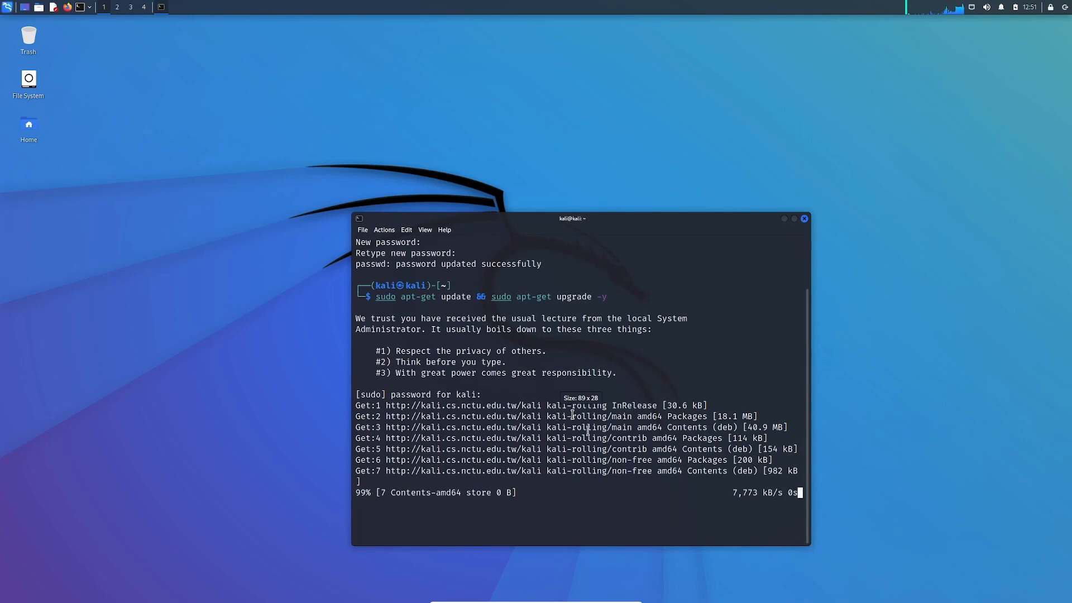
pyautogui.moveTo(552, 221); pyautogui.dragTo(453, 131)
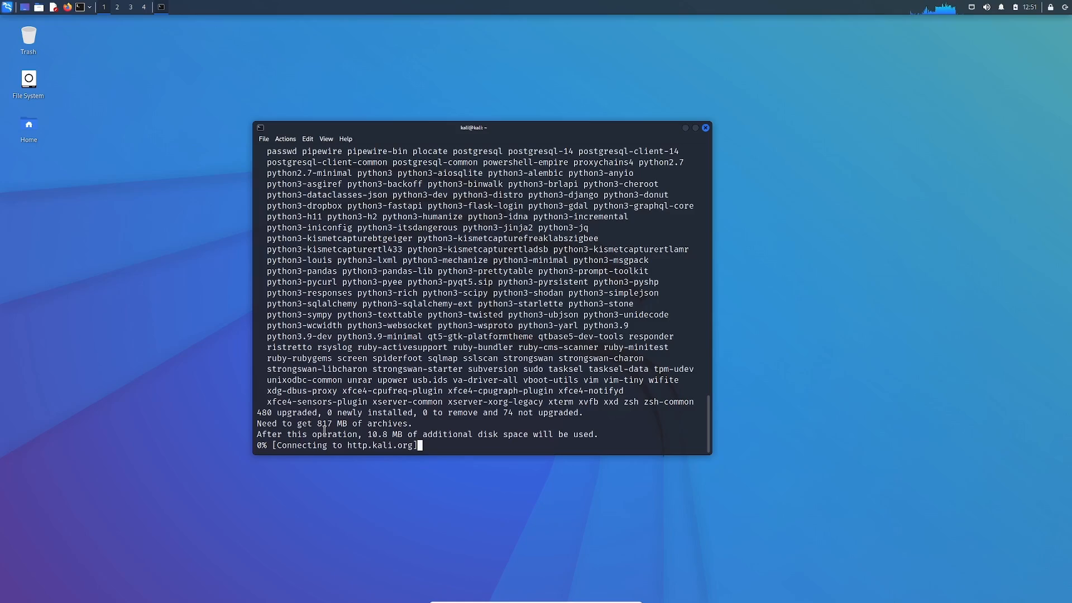
# - Examine the upgrade output in the terminal, from the fetched package lists through the packages kept back and those being upgraded
pyautogui.scroll(2, 355, 384)
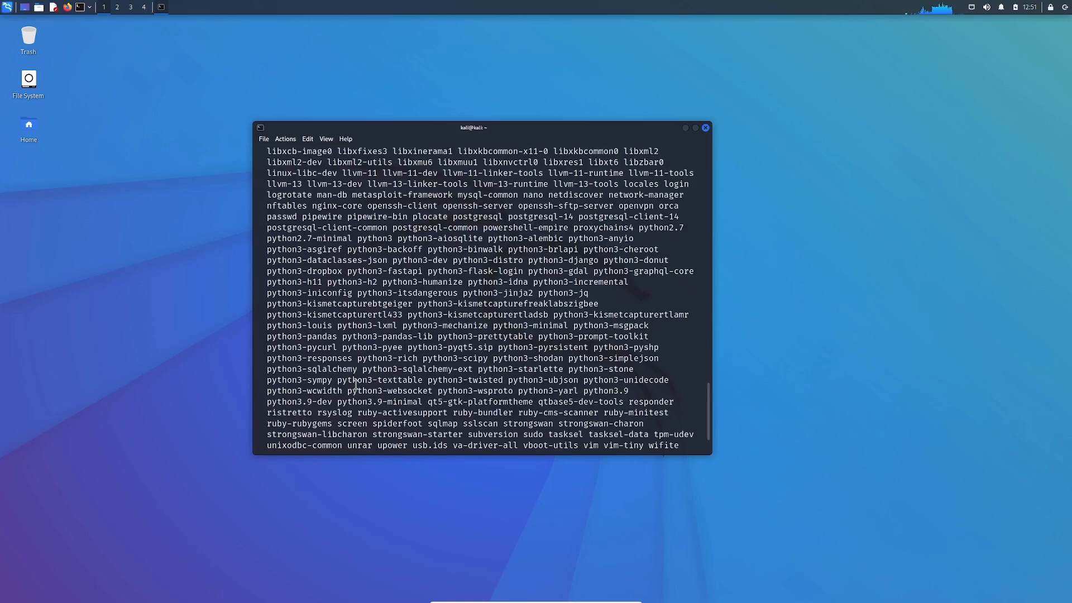
pyautogui.scroll(6, 356, 384)
pyautogui.scroll(15, 355, 380)
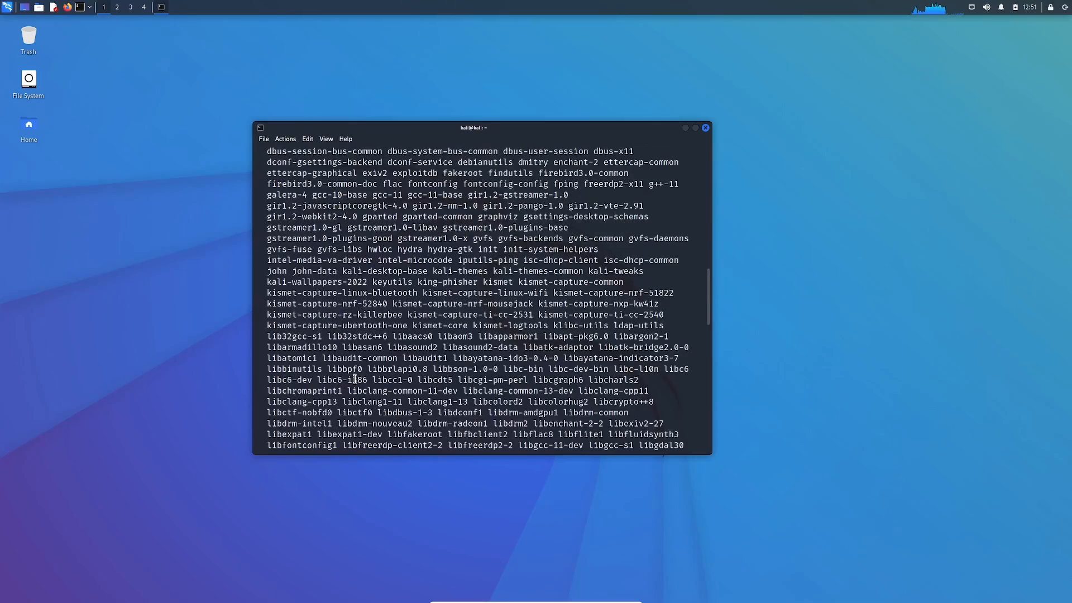
pyautogui.scroll(10, 355, 380)
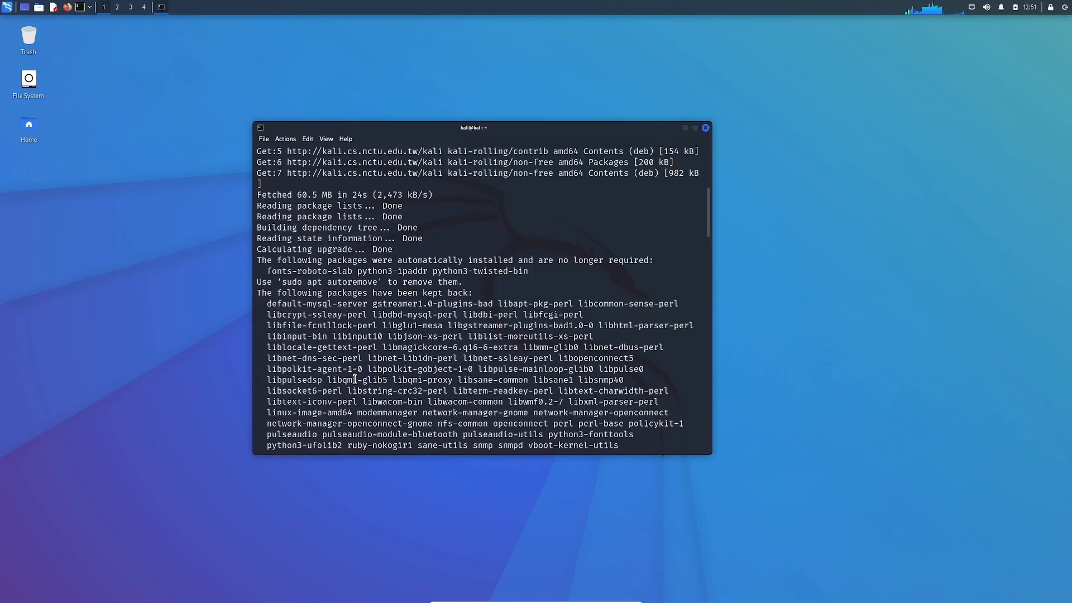
pyautogui.scroll(-10, 355, 379)
pyautogui.scroll(-18, 355, 380)
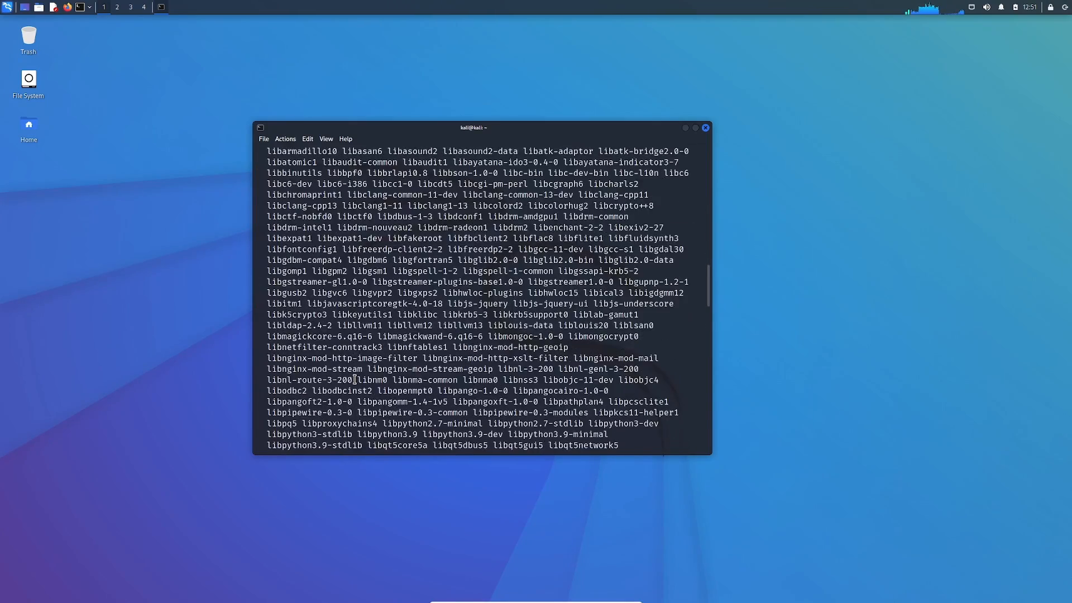
pyautogui.scroll(-2, 355, 381)
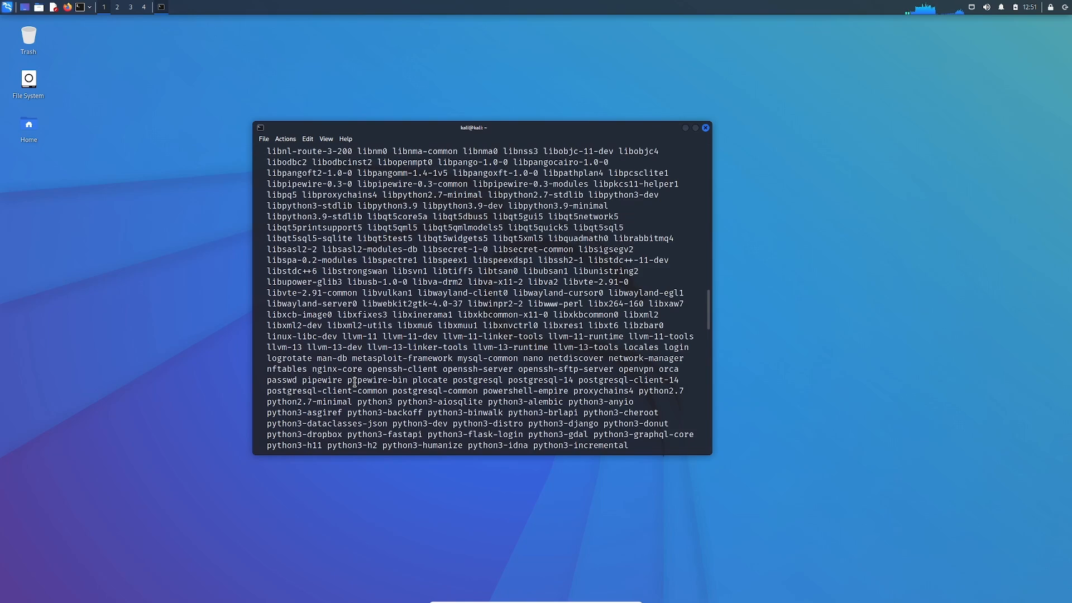
pyautogui.scroll(-8, 355, 383)
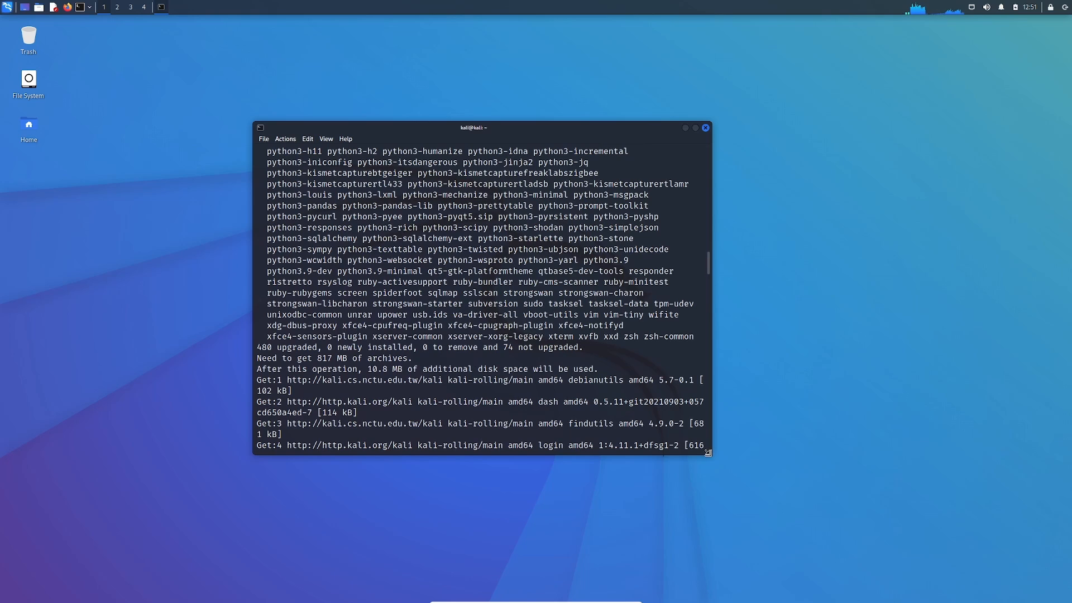
# - Enlarge the terminal window further while the upgrade runs, and close it once the upgrade has finished
pyautogui.moveTo(708, 452); pyautogui.dragTo(790, 492)
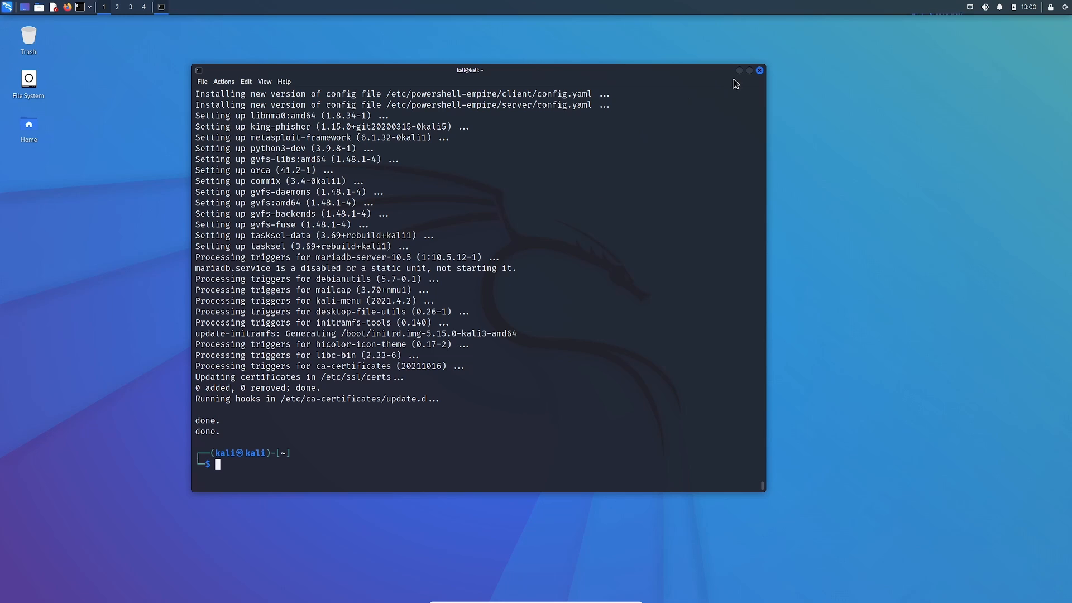
pyautogui.click(759, 71)
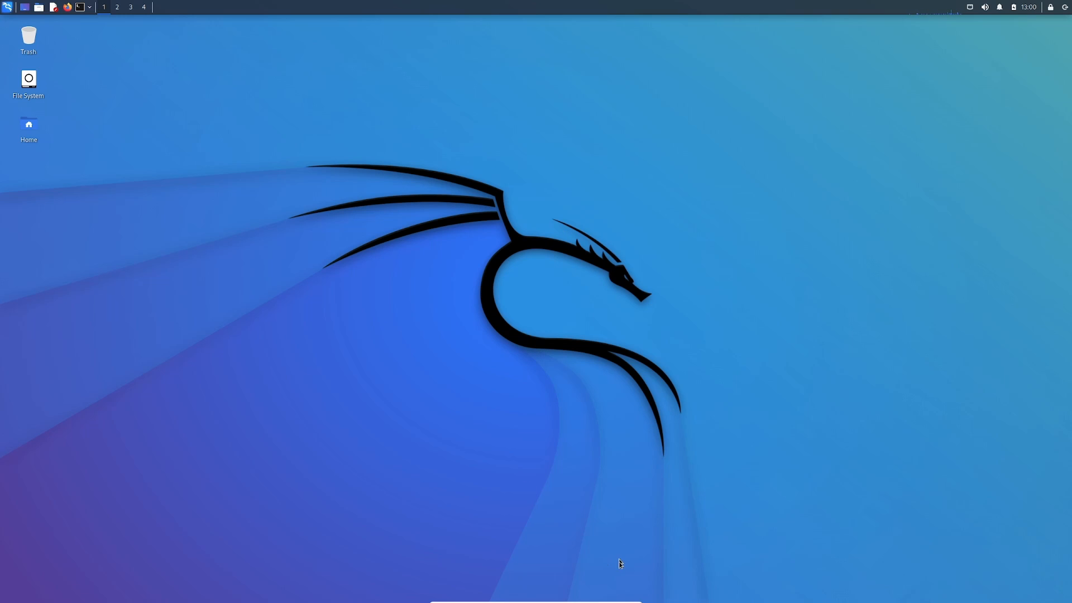
# - Shut down the Kali virtual machine from its log-out dialog, without saving the session for future logins
pyautogui.moveTo(637, 601)
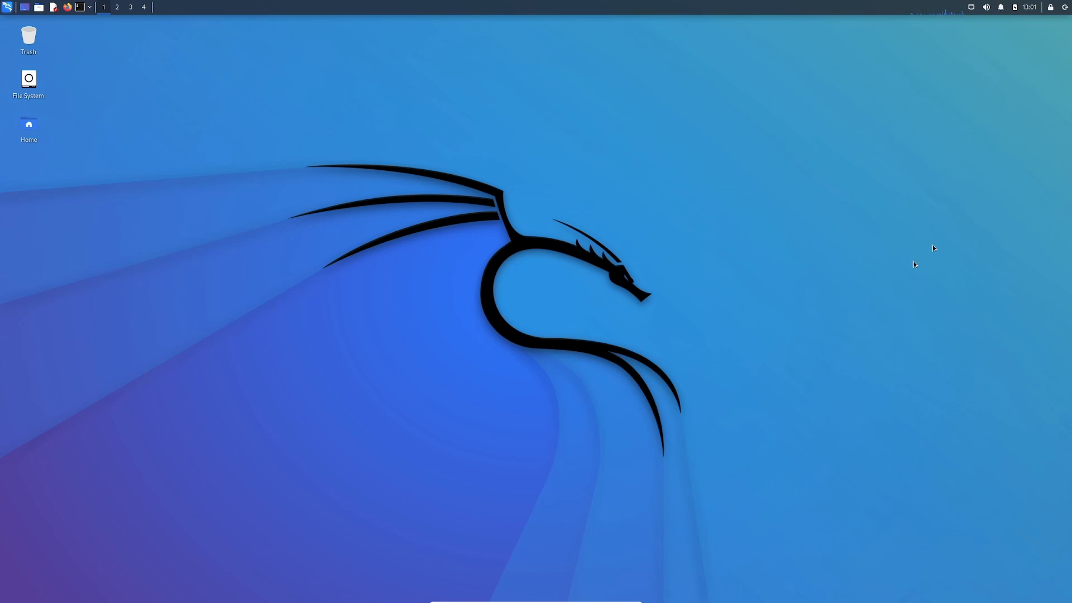
pyautogui.click(1067, 9)
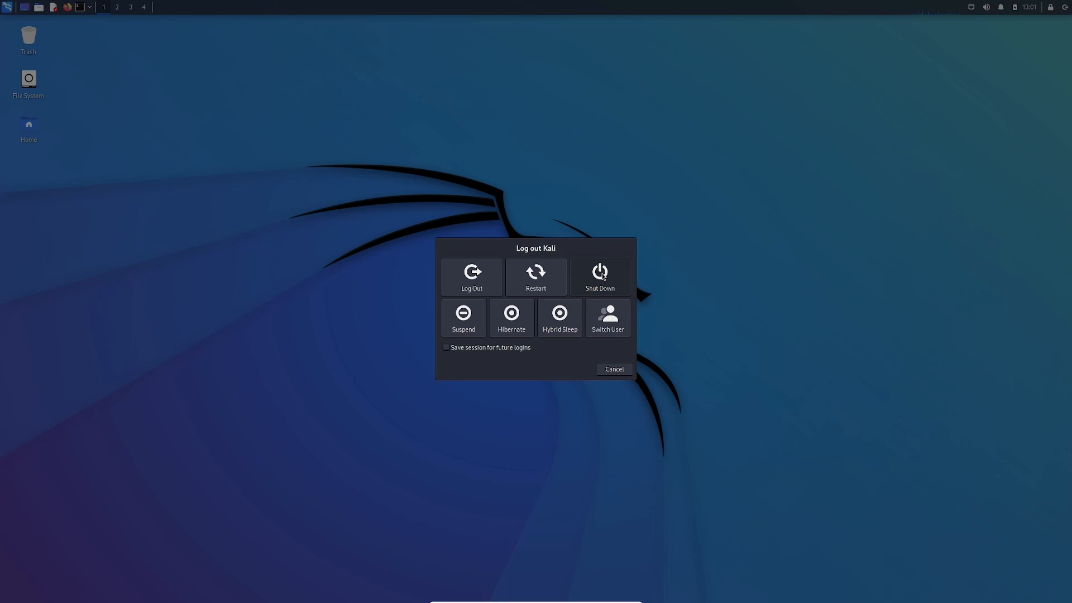
pyautogui.click(603, 275)
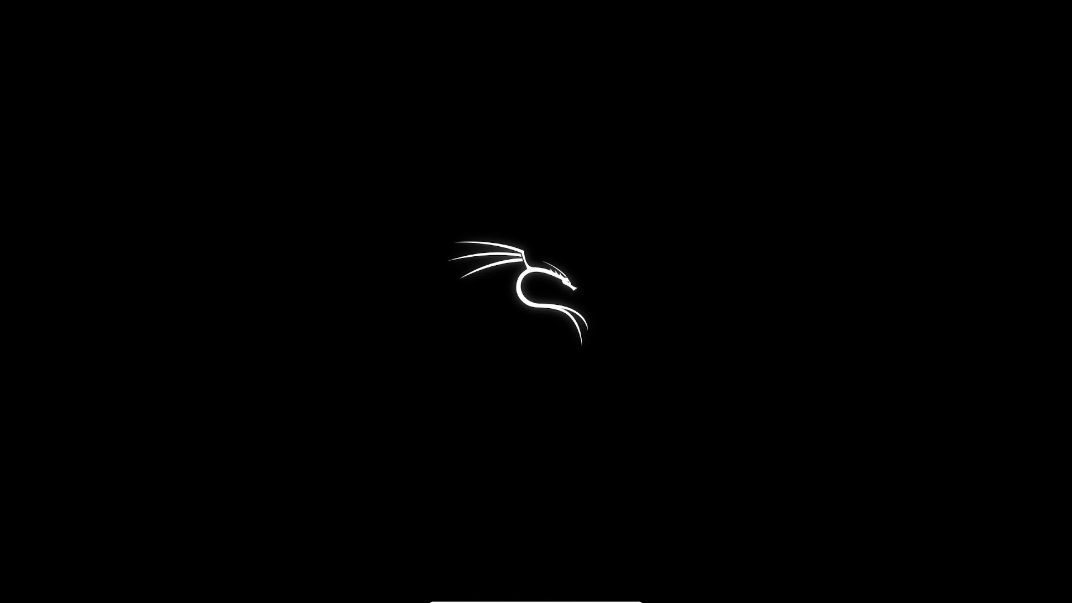